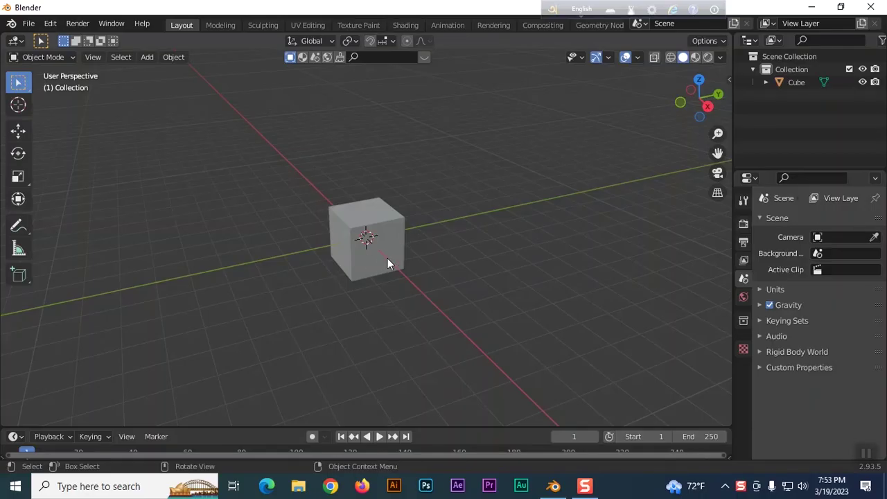
Duplicate the cube as Cube.001 and place it to the right of the original
key(shift+d)
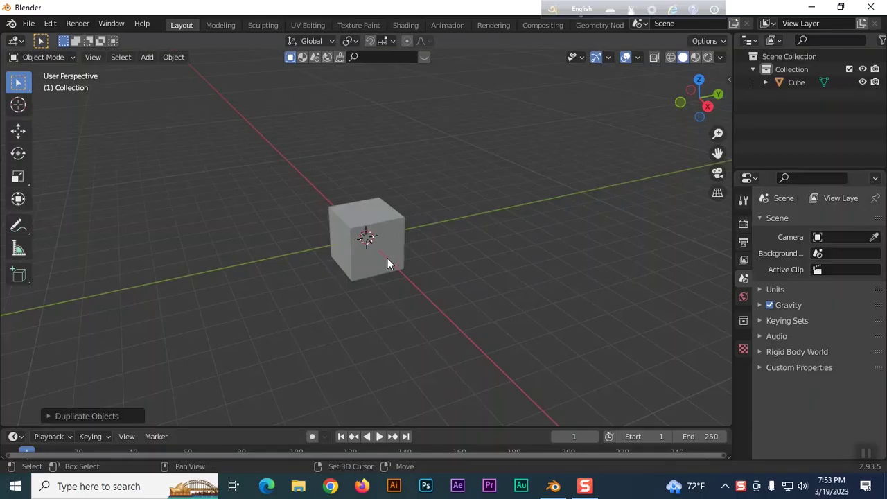
click(368, 262)
key(shift+d)
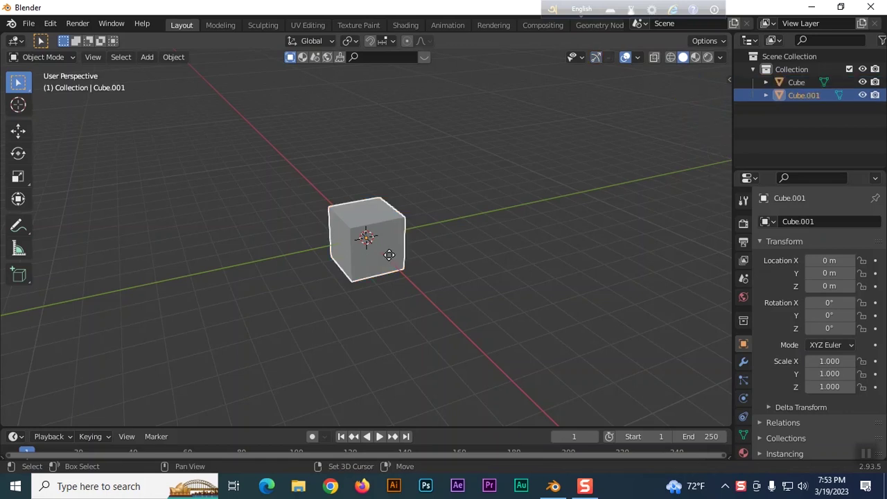
click(485, 238)
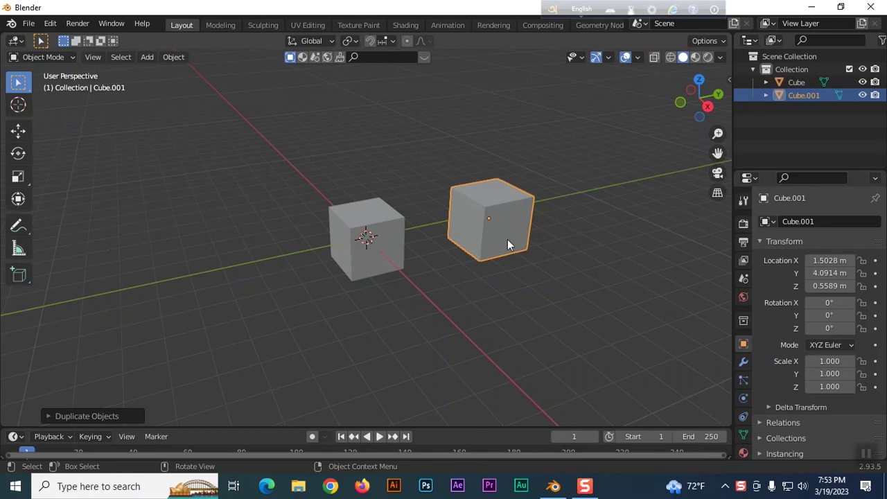
In Edit Mode, copy Cube.001's mesh to the left of the original and box-select that left cube
key(Tab)
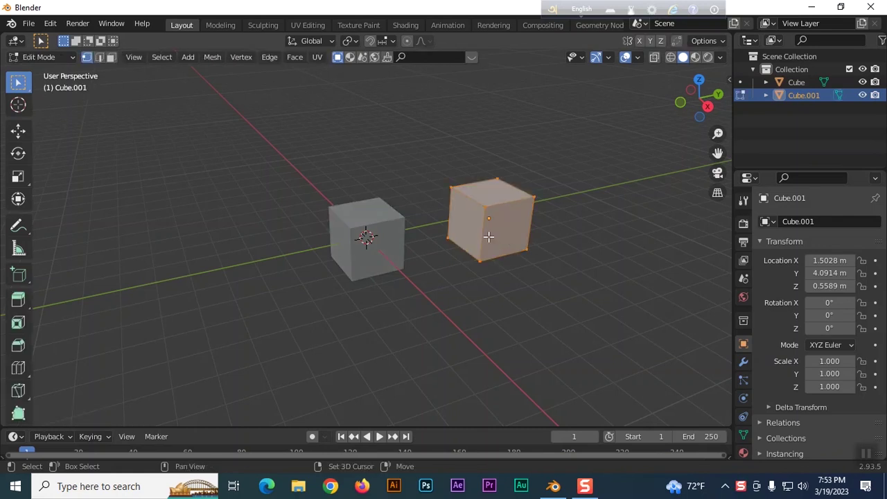
key(shift+d)
click(267, 237)
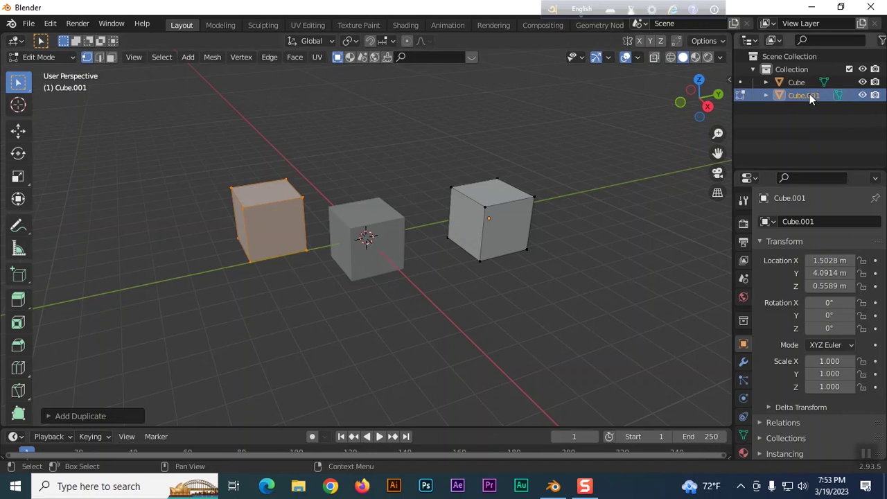
click(769, 99)
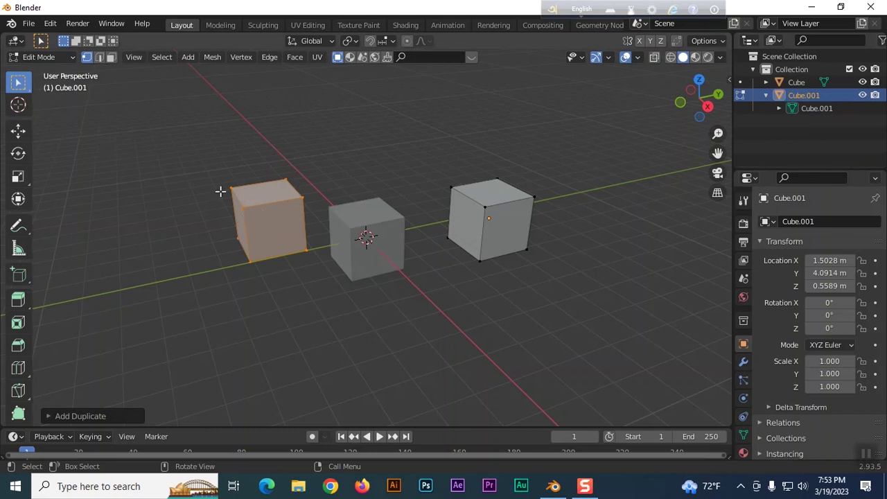
click(180, 164)
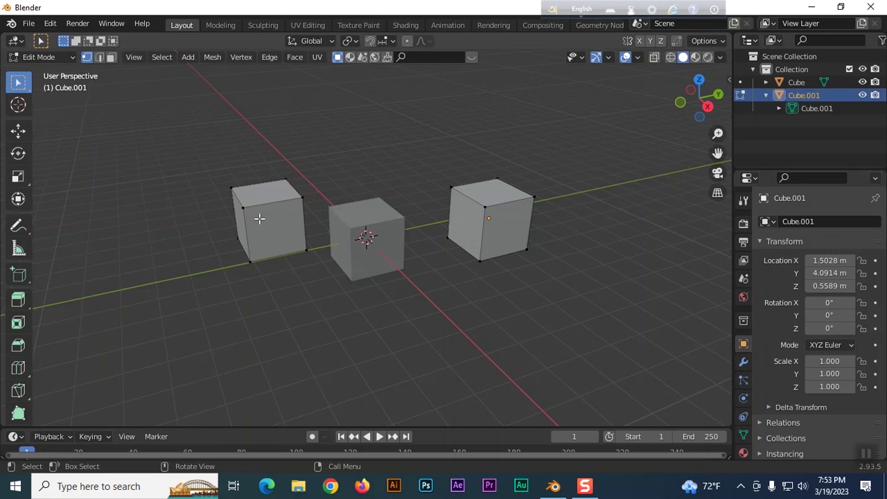
drag(203, 159, 315, 297)
middle_drag(196, 235, 224, 219)
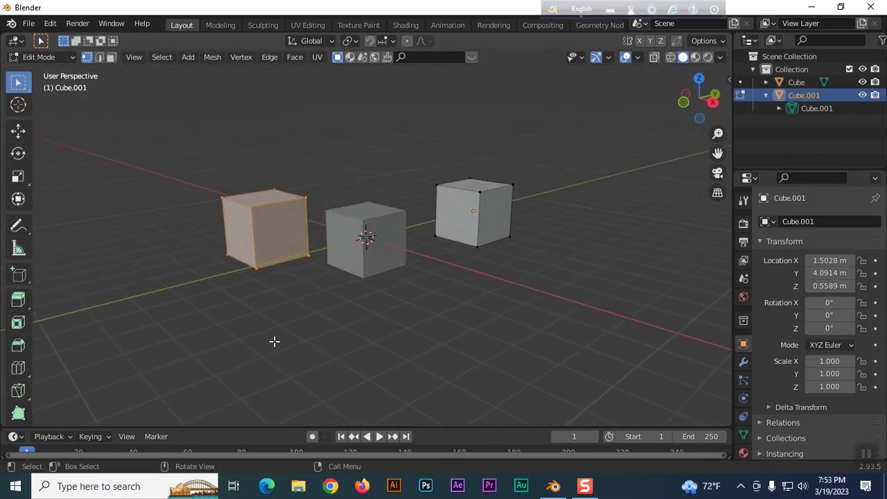
Delete the left cube's vertices and a stray vertex, then delete the Cube.001 object
key(x)
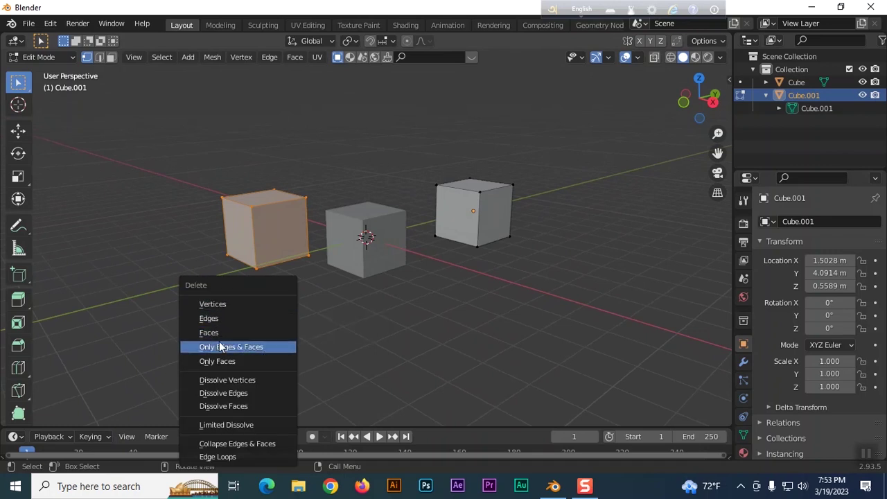
click(217, 304)
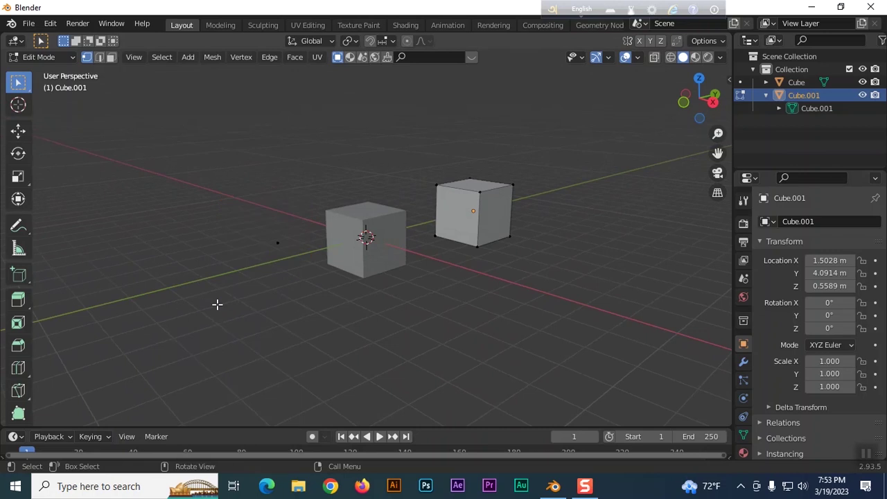
ctrl+right_click(278, 242)
key(x)
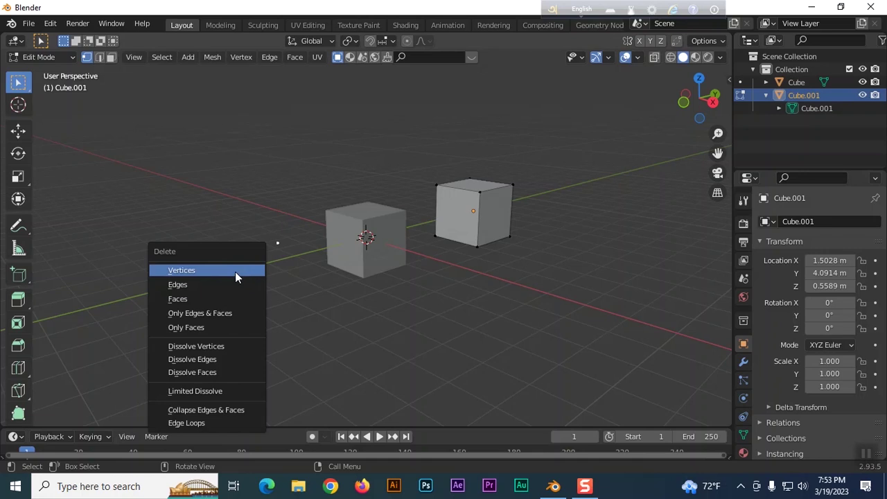
click(235, 272)
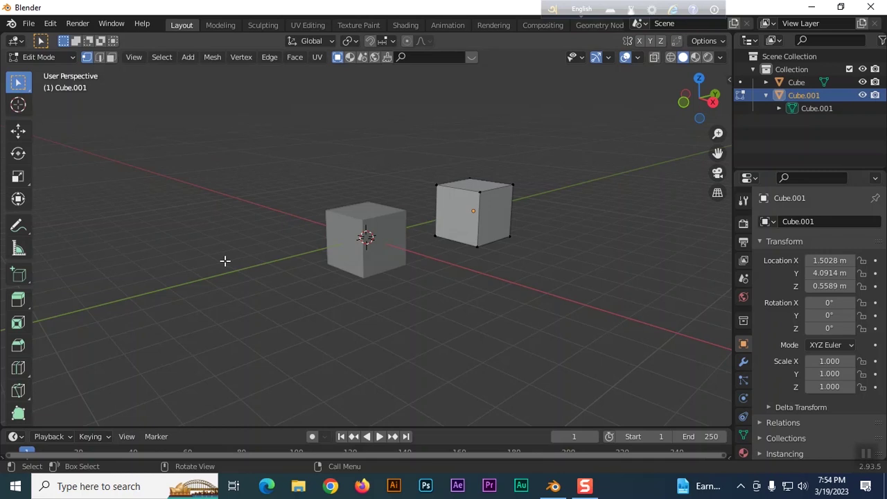
click(818, 110)
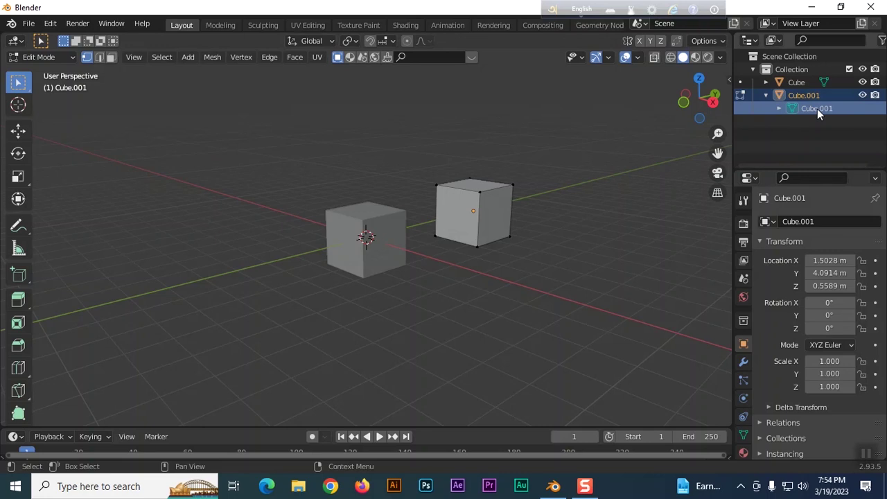
key(Delete)
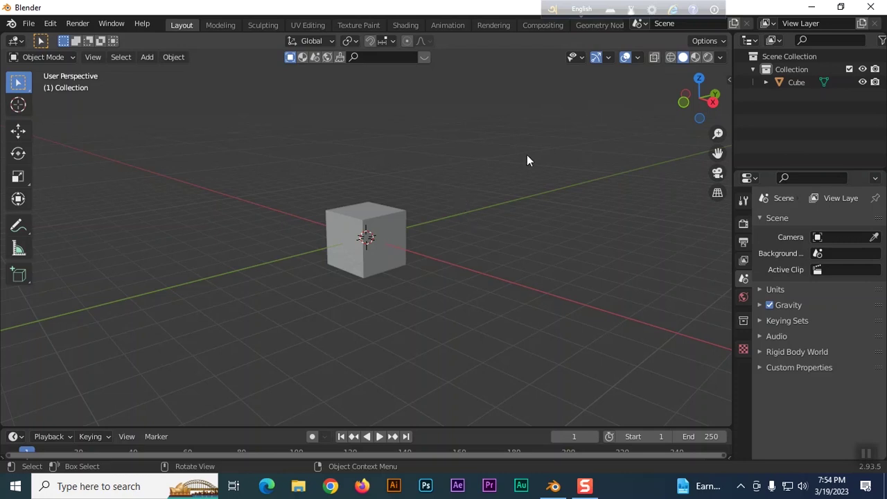
Switch the viewport to wireframe shading, select the Cube and enter Edit Mode
click(670, 58)
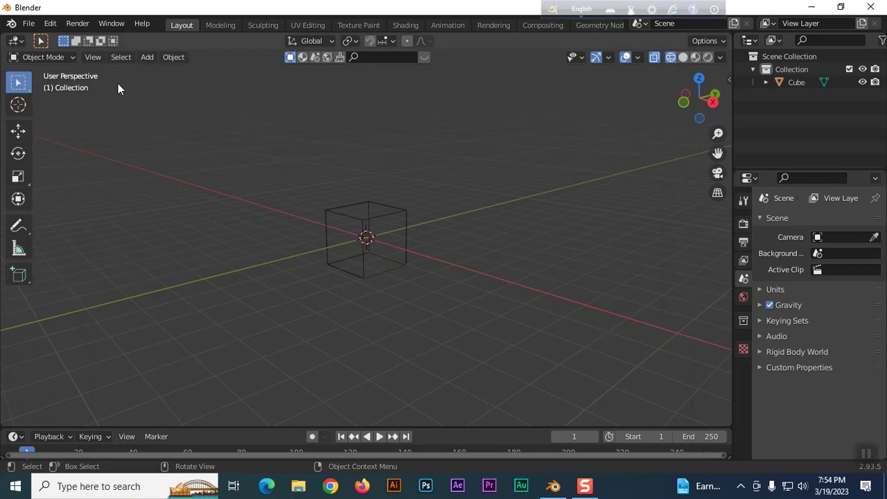
click(329, 215)
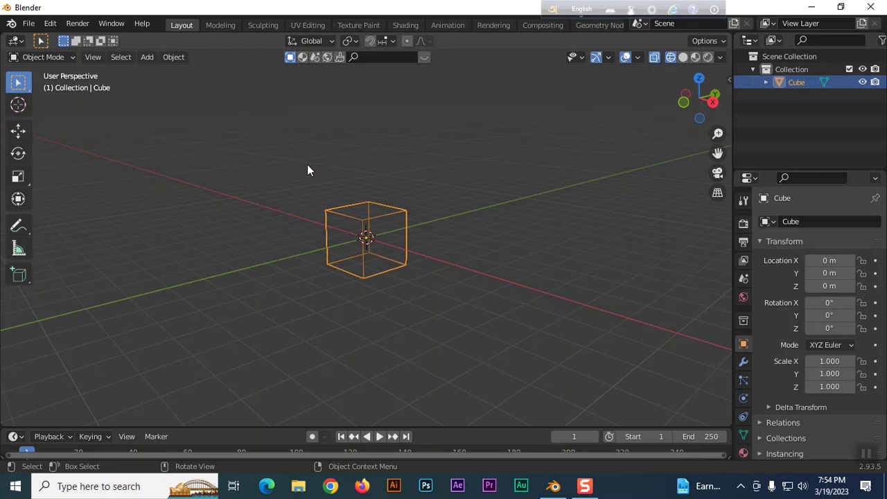
key(Tab)
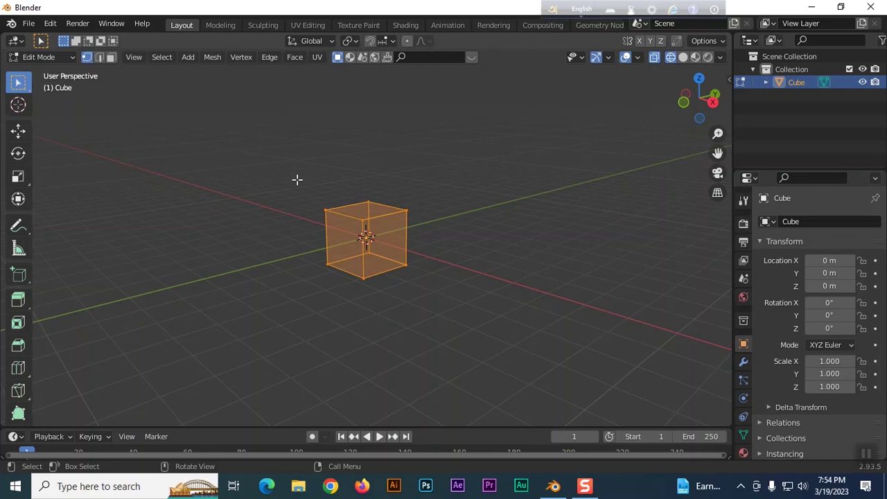
click(325, 210)
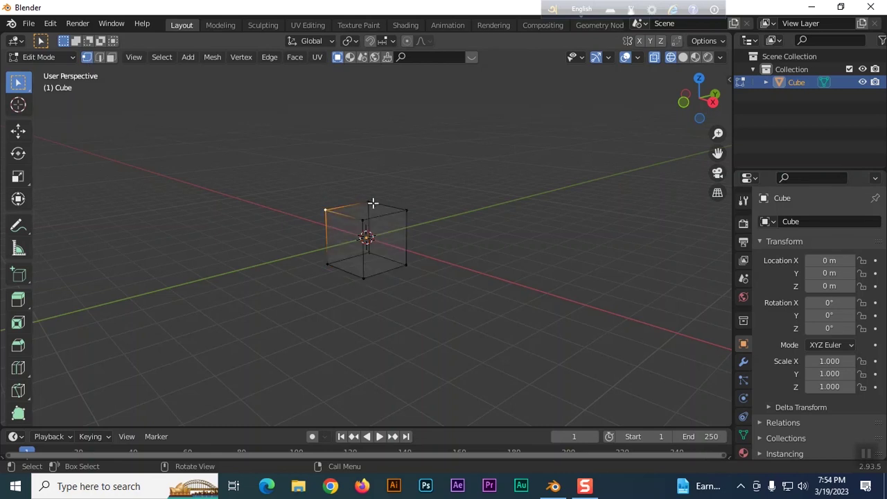
click(370, 201)
click(405, 210)
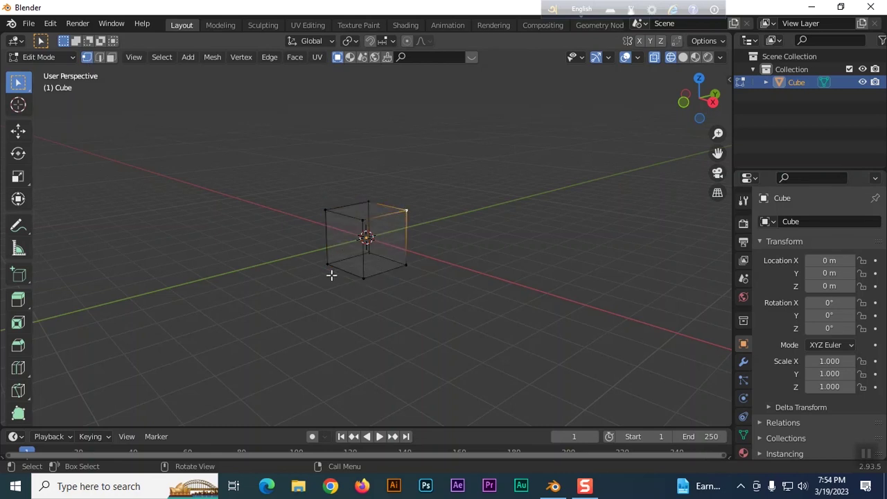
key(b)
drag(291, 170, 432, 291)
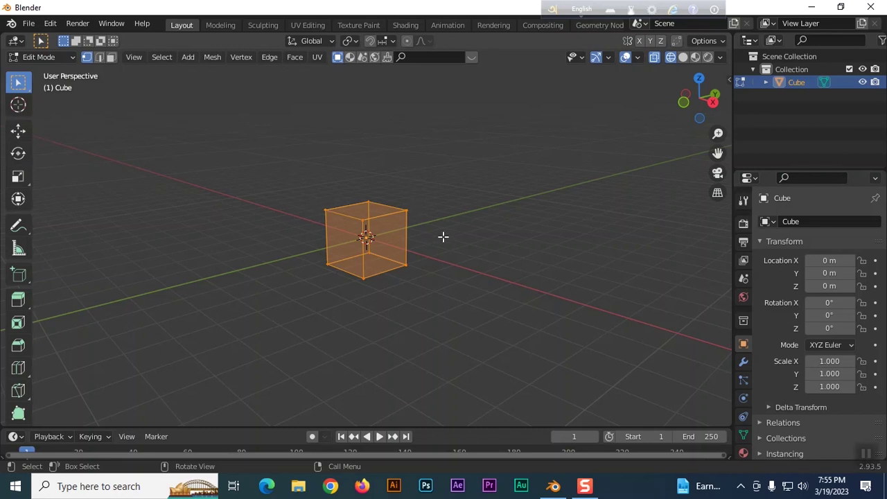
Box-select the cube's top vertex, return to Solid shading, and activate the Scale tool
click(18, 130)
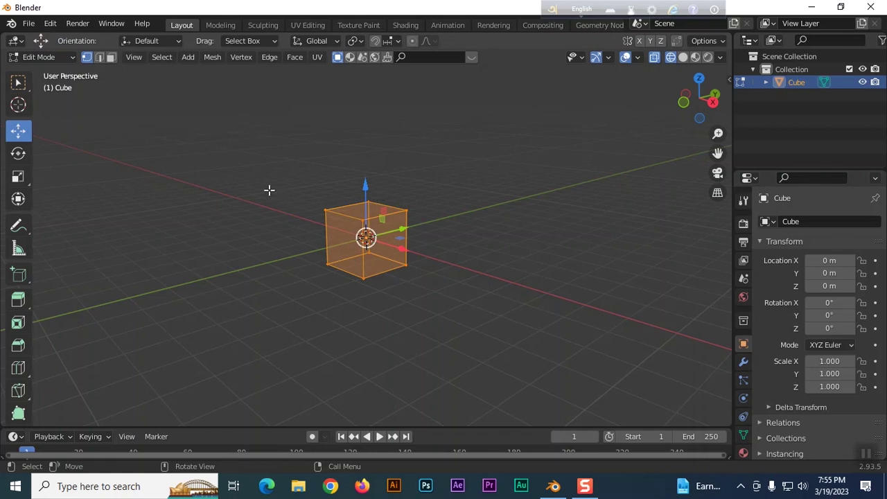
click(306, 188)
key(b)
drag(373, 200, 399, 154)
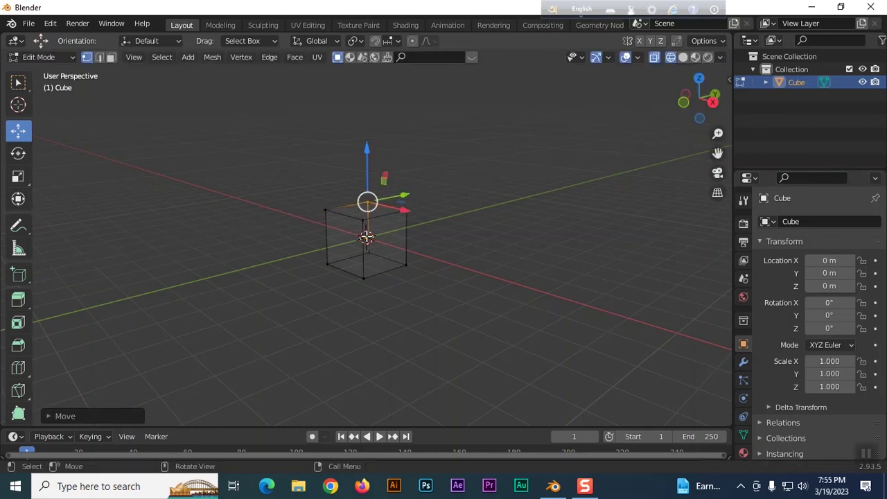
click(683, 57)
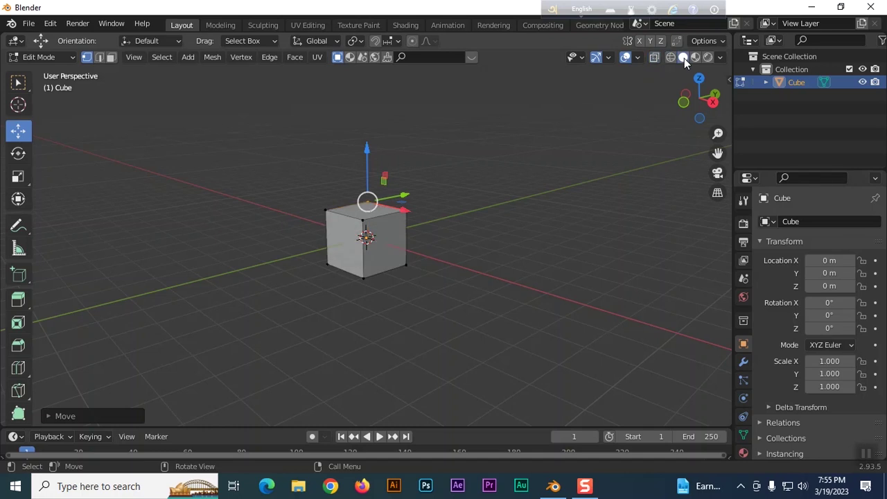
scroll(487, 219, up, 4)
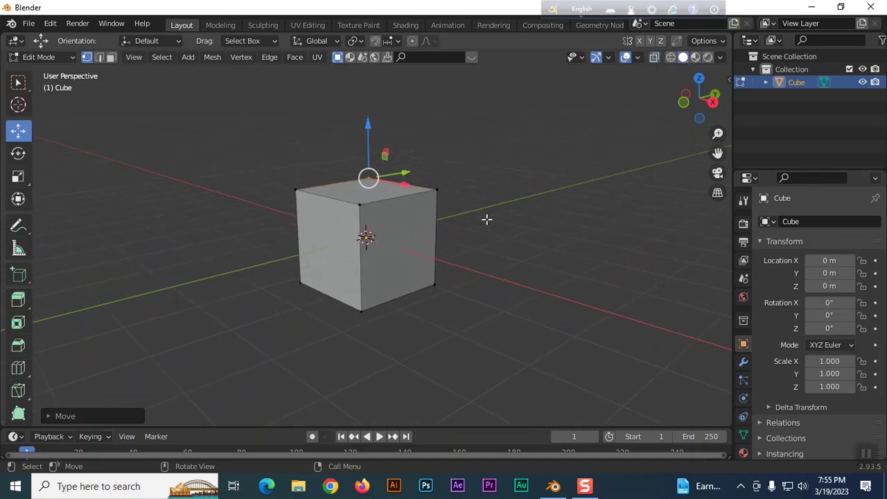
click(210, 183)
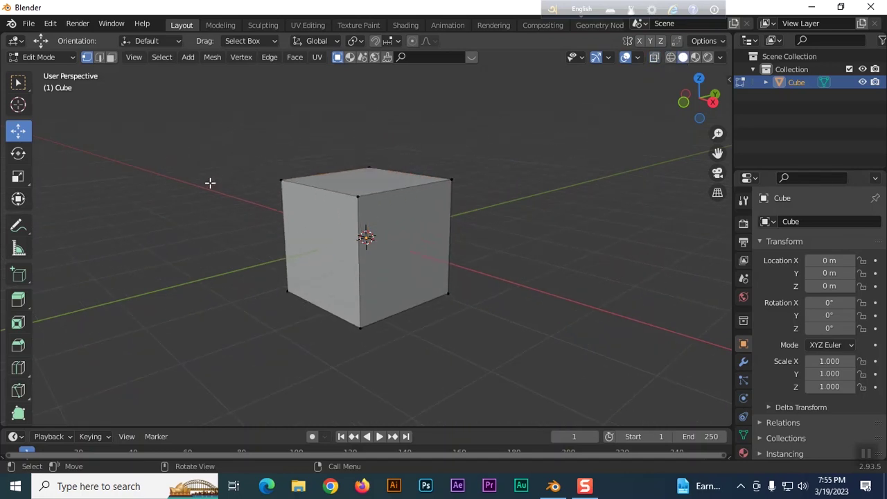
middle_drag(459, 186, 467, 206)
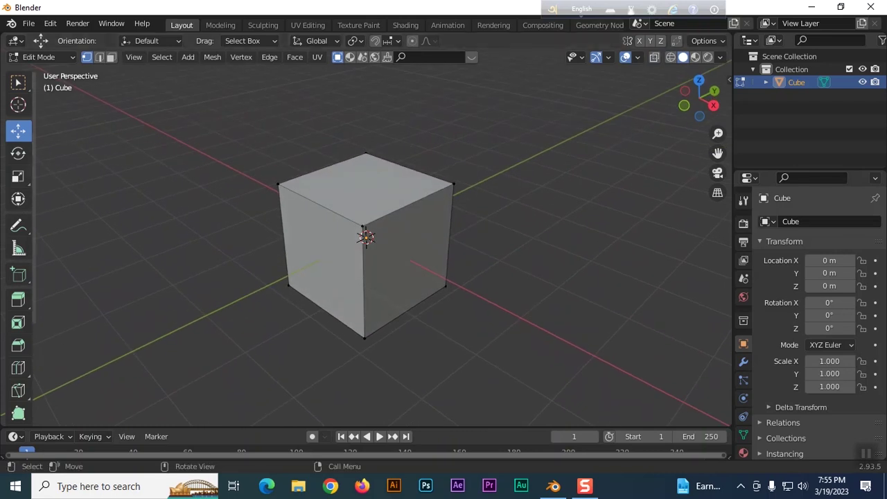
click(16, 177)
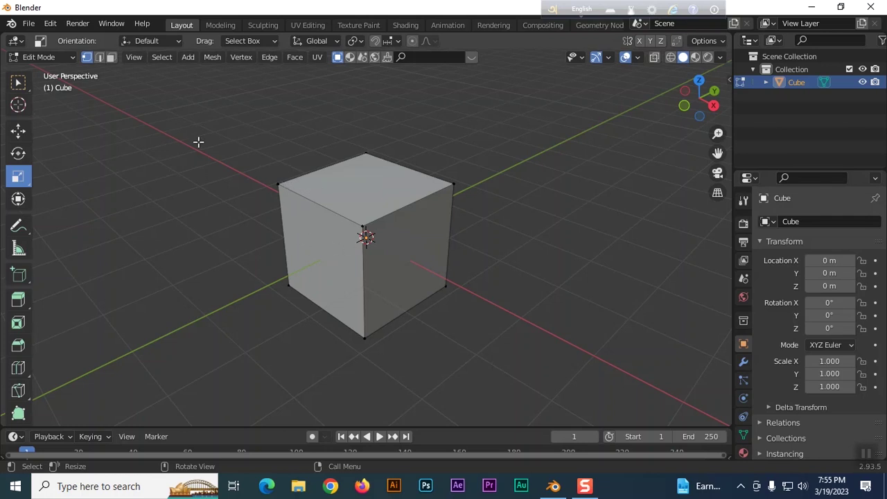
In face select mode, select the cube's left face and shrink it uniformly
click(111, 57)
click(322, 254)
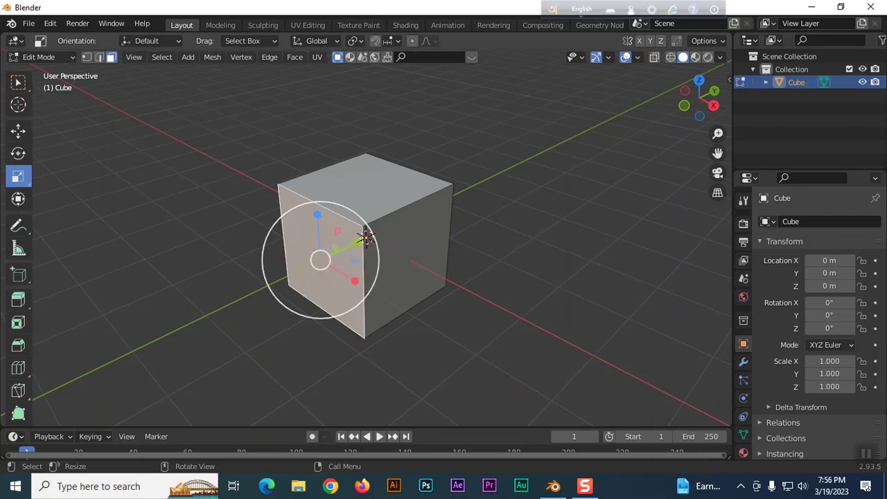
drag(320, 260, 323, 258)
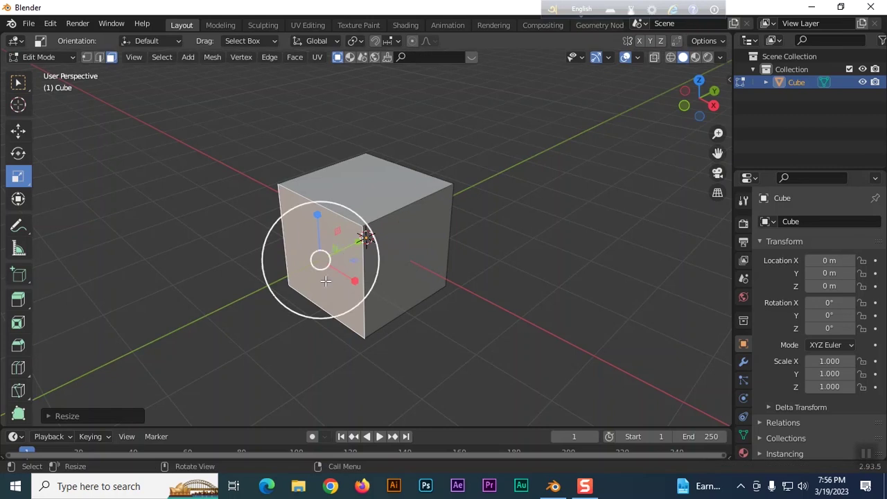
drag(350, 245, 320, 258)
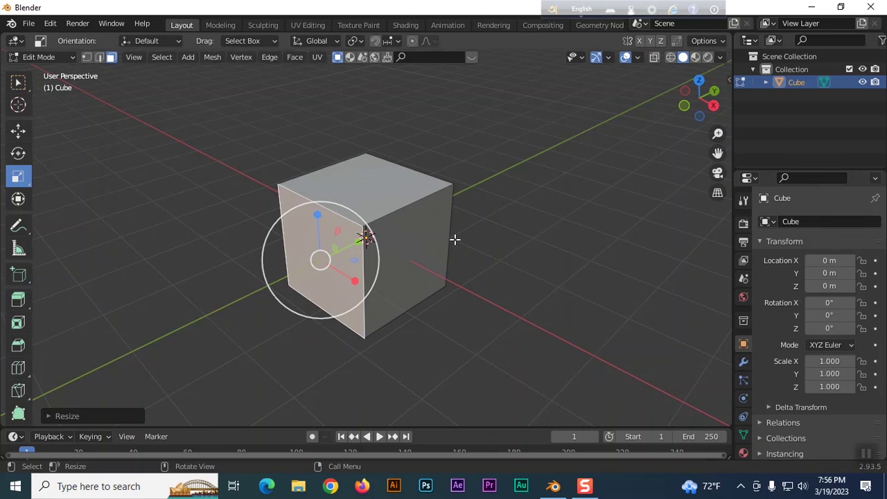
Check from Right and Front views, scale the face to about 0.18, and cancel an X-axis squeeze
key(KP_3)
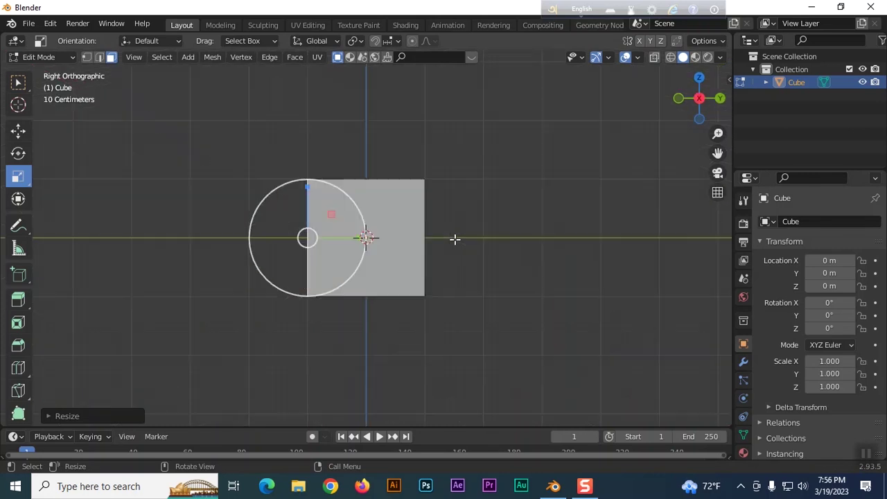
key(s)
click(349, 238)
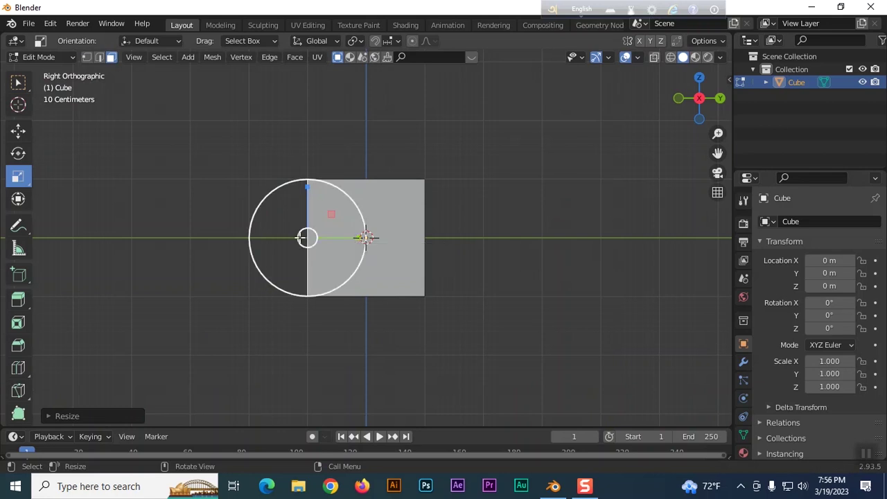
key(KP_1)
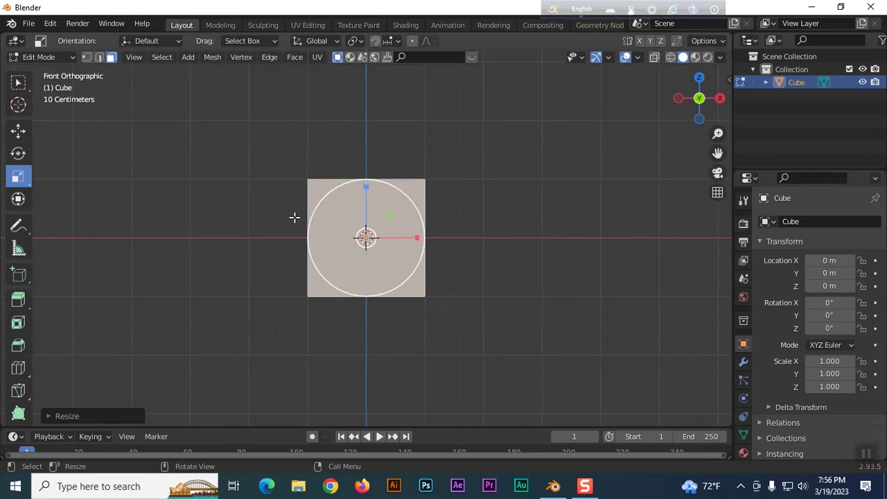
drag(416, 238, 383, 240)
key(Escape)
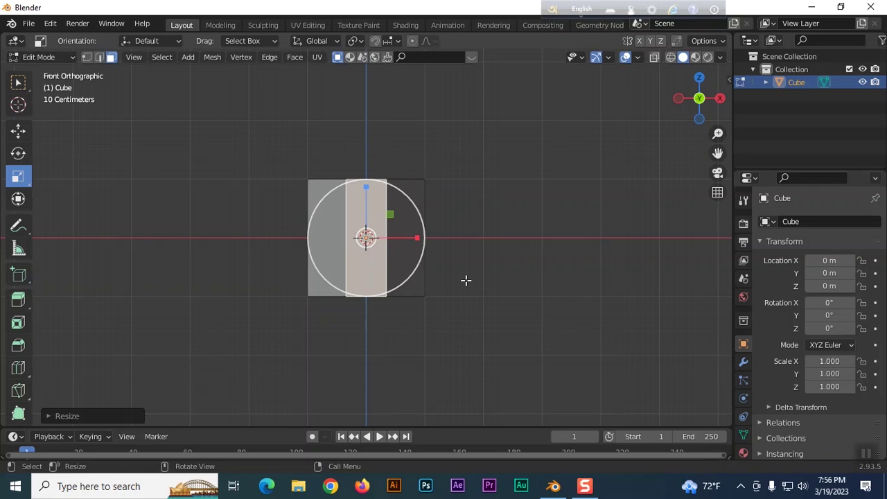
middle_drag(465, 280, 328, 368)
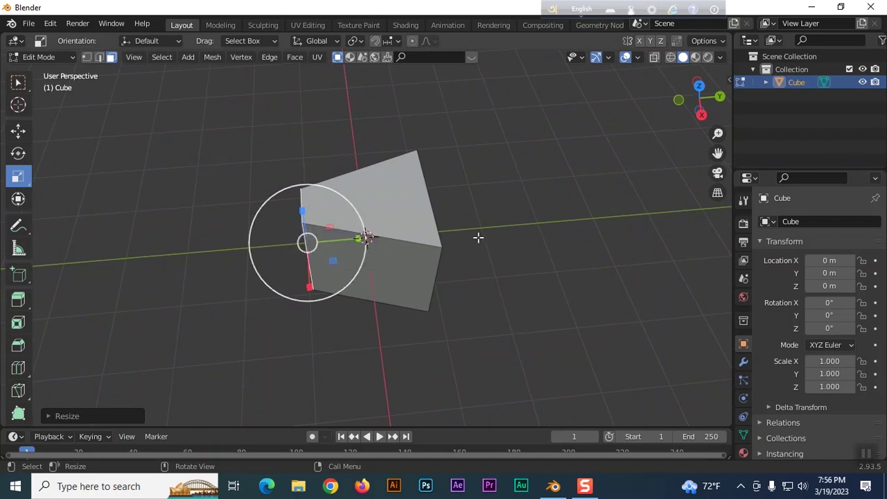
Switch to the Select Box tool and undo the face shrink with Ctrl+Z
mouse_move(502, 223)
middle_down()
mouse_move(418, 208)
mouse_move(419, 219)
mouse_move(483, 201)
mouse_move(510, 218)
mouse_move(501, 229)
middle_up()
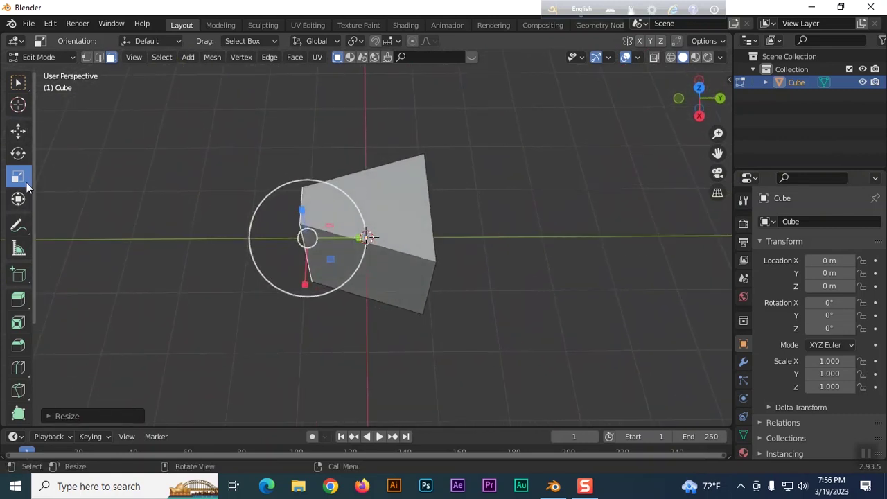
click(20, 305)
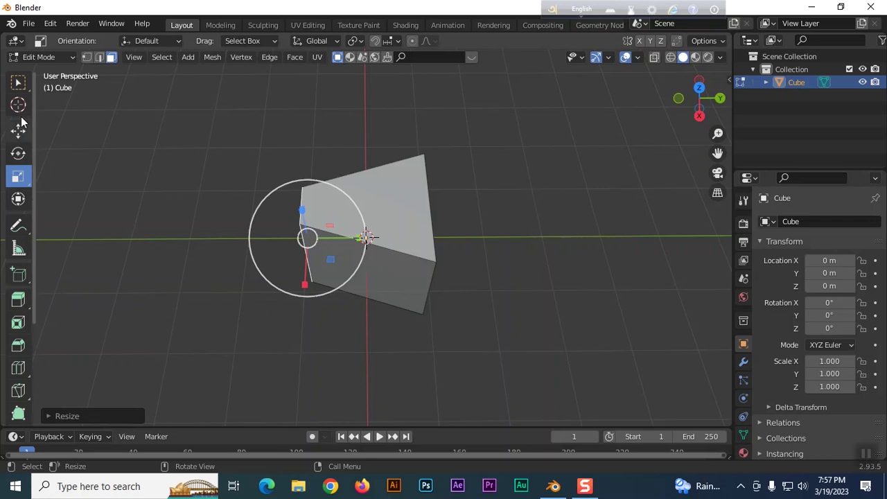
click(18, 82)
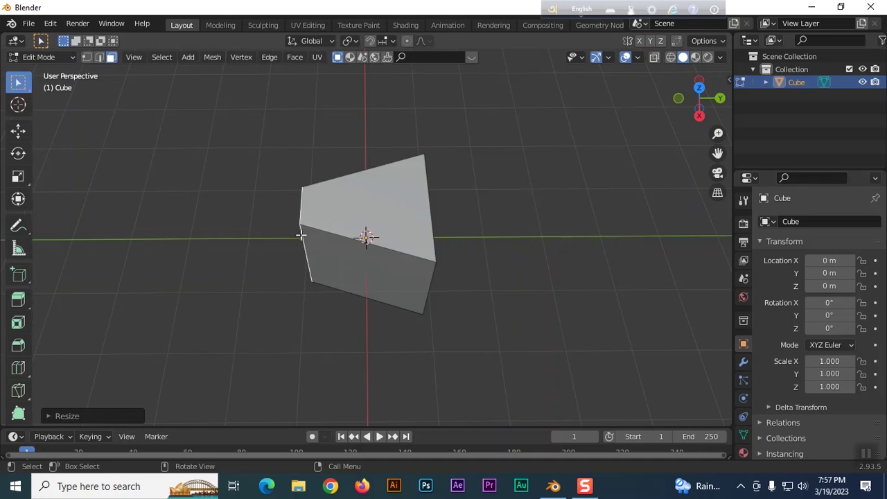
middle_drag(323, 242, 301, 275)
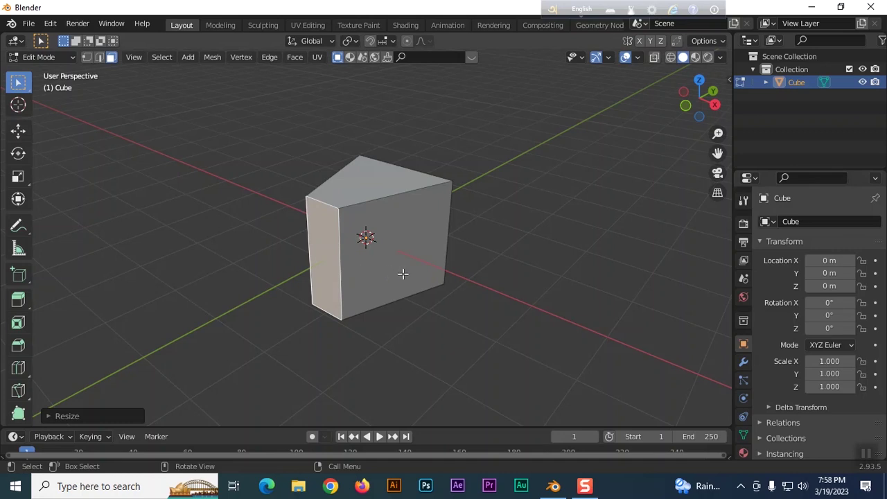
middle_drag(412, 279, 355, 294)
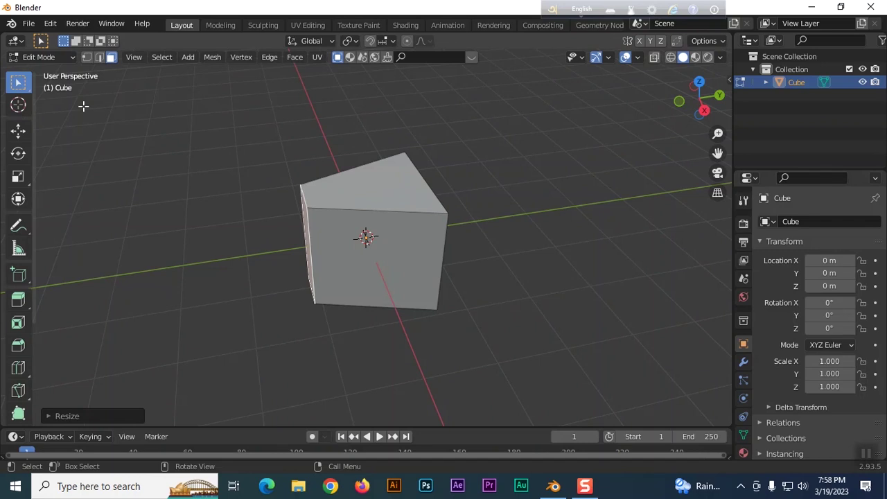
key(ctrl+z)
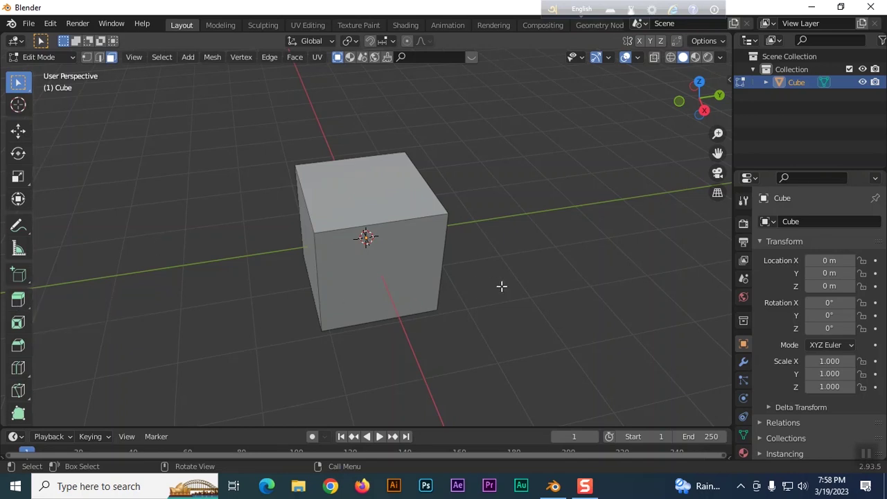
Extrude the cube's top face upward about 0.91 m with Extrude Region, then deselect it
middle_drag(513, 297, 510, 283)
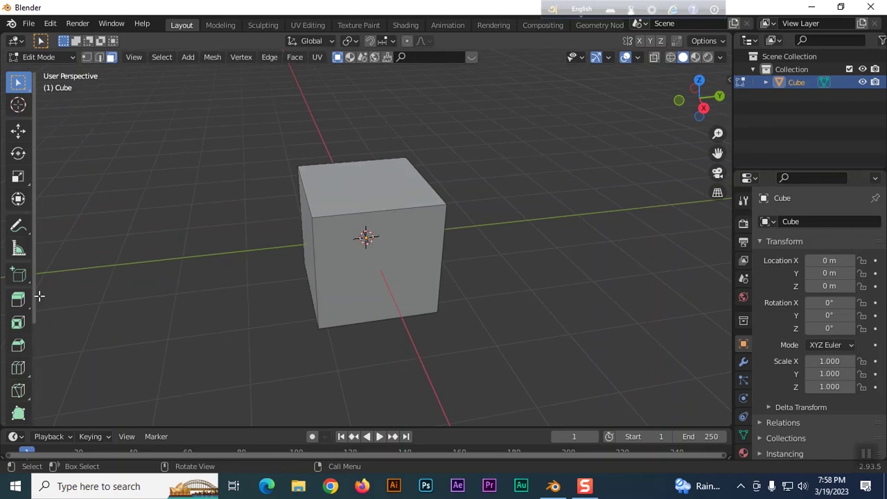
click(19, 300)
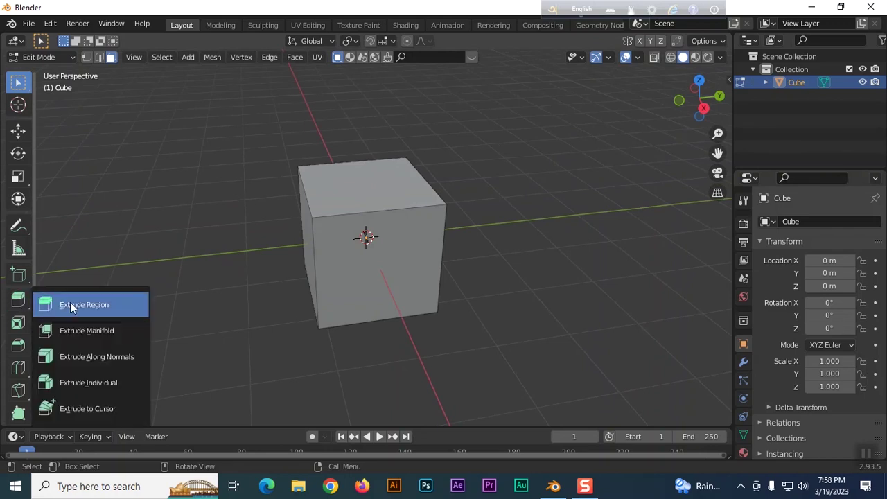
click(78, 308)
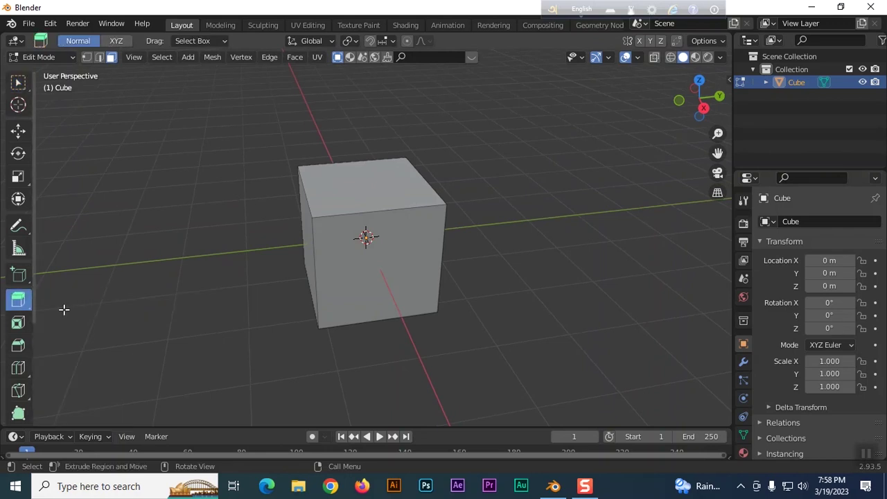
click(361, 188)
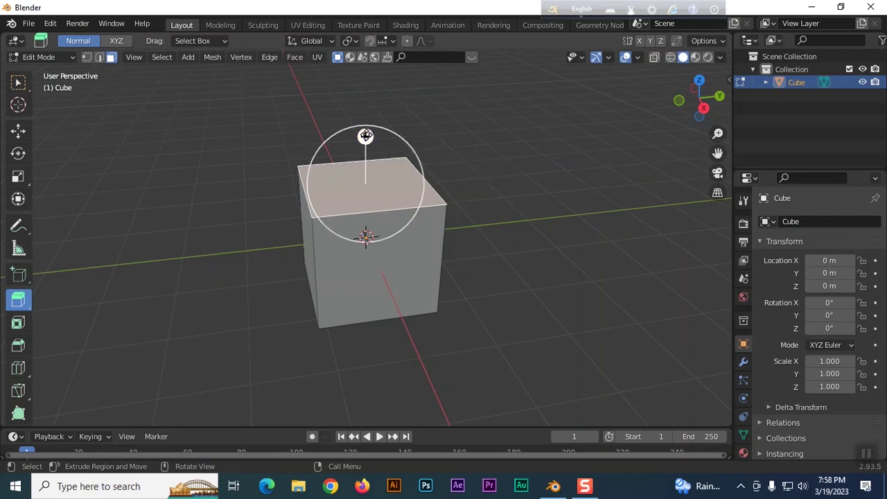
drag(365, 135, 374, 81)
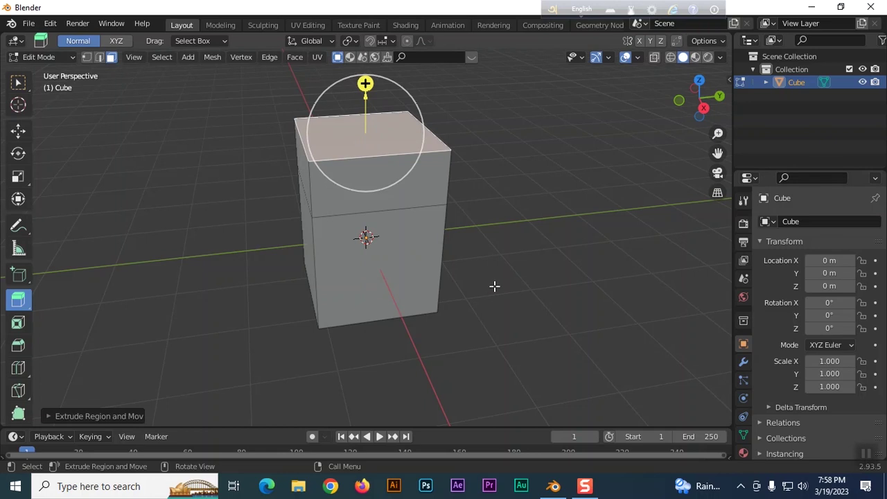
key(b)
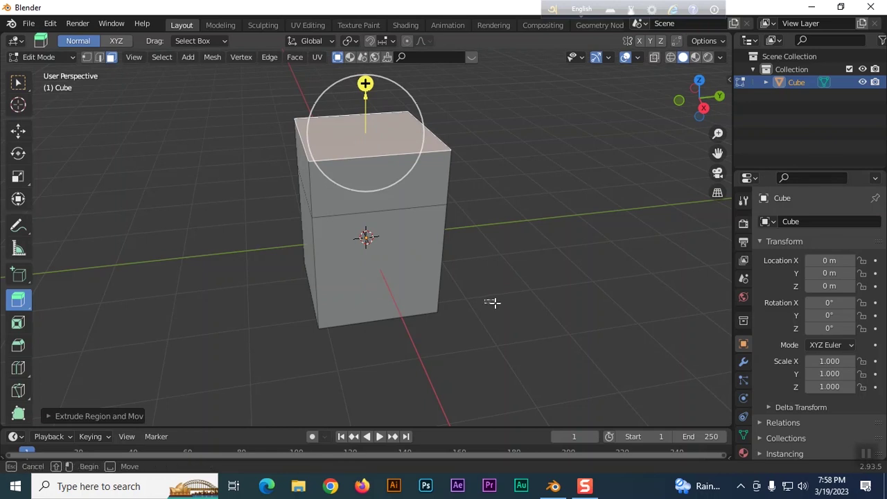
click(493, 303)
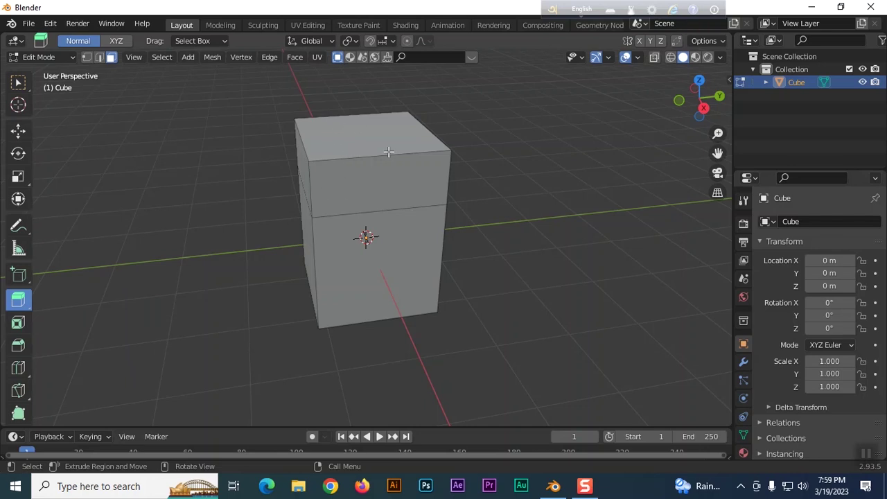
Select the upper front and left faces and extrude them outward 2 m
click(352, 187)
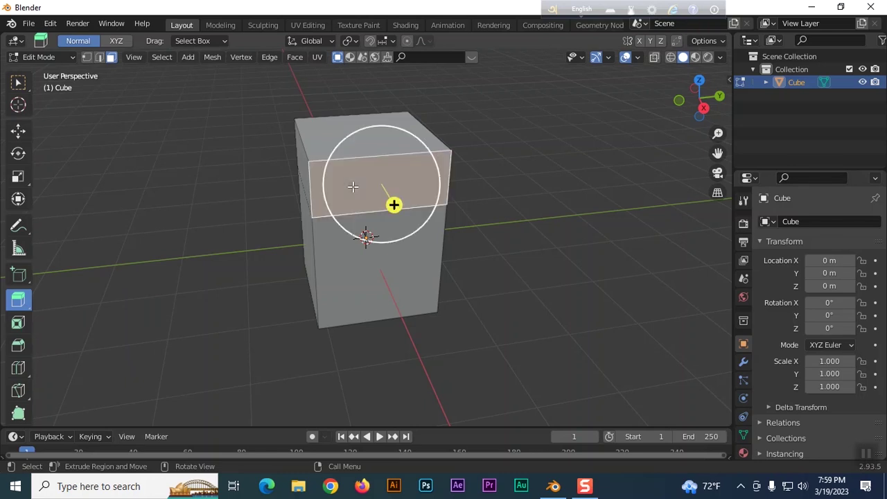
click(302, 163)
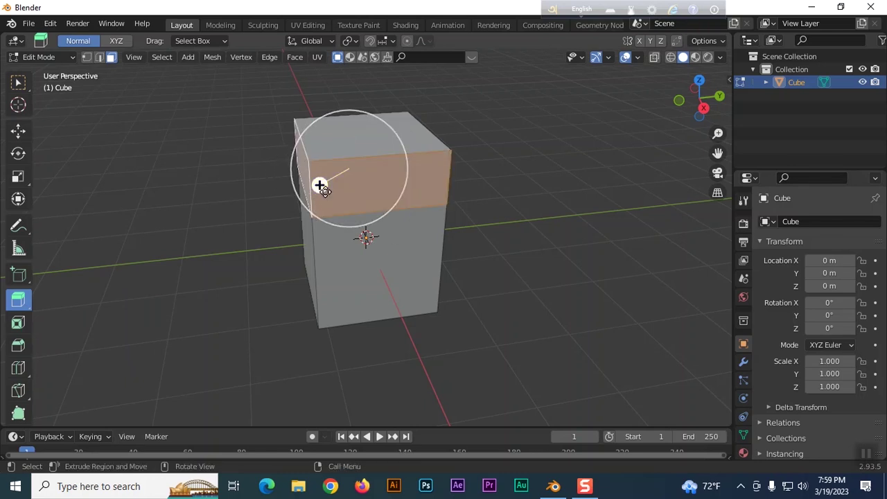
drag(318, 185, 238, 268)
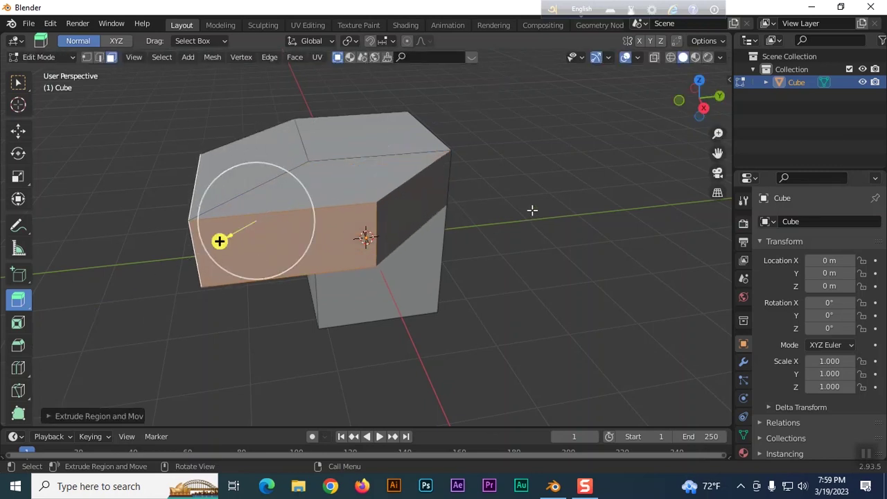
middle_drag(531, 207, 457, 197)
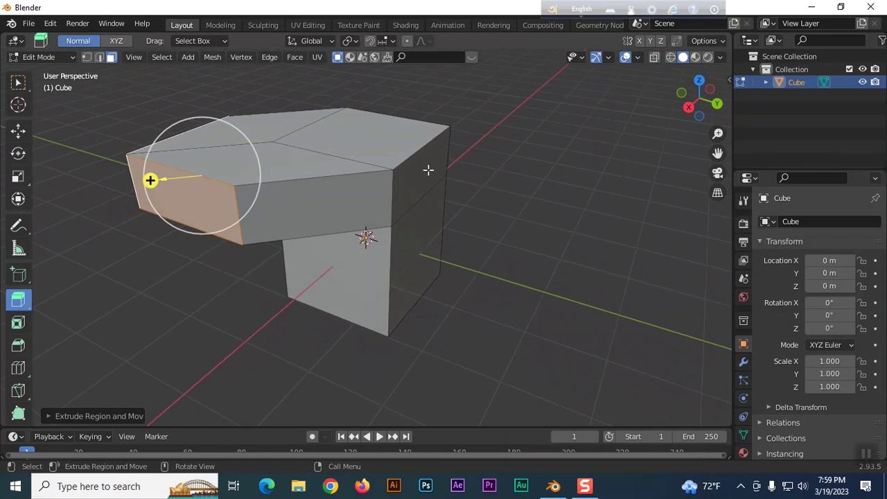
Select the right end face and pull it outward to lengthen the arm
click(428, 170)
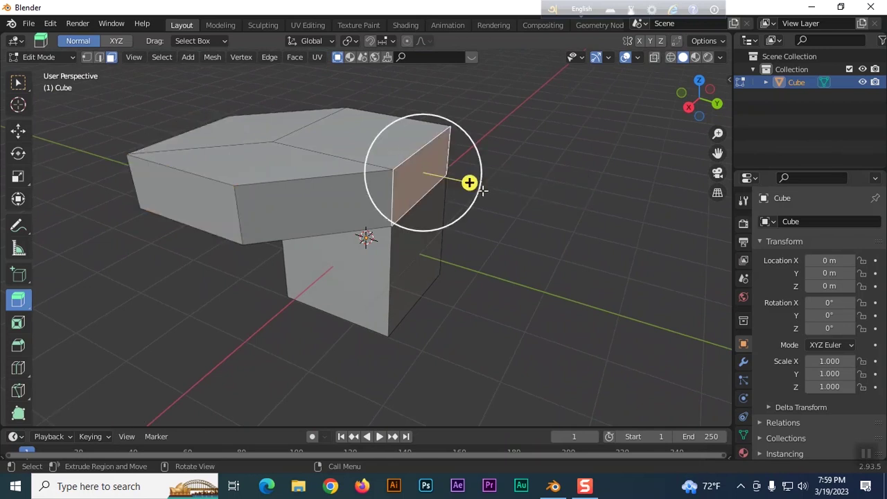
drag(471, 183, 562, 203)
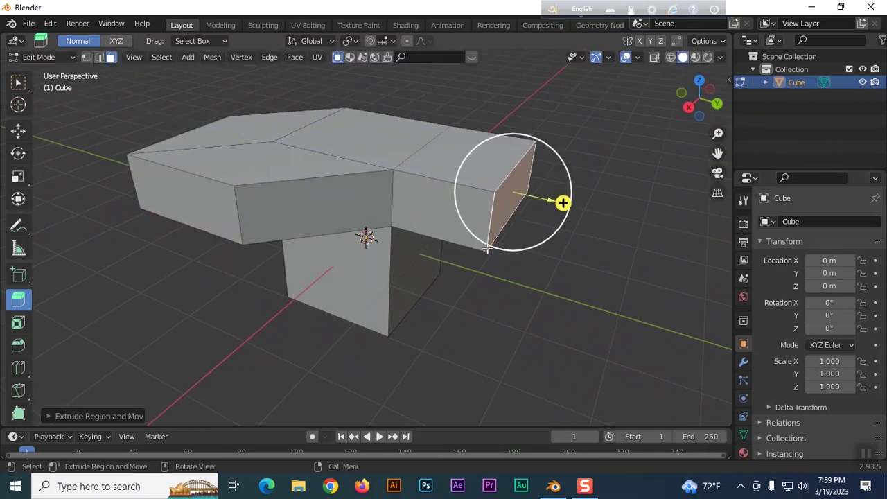
middle_drag(450, 268, 512, 340)
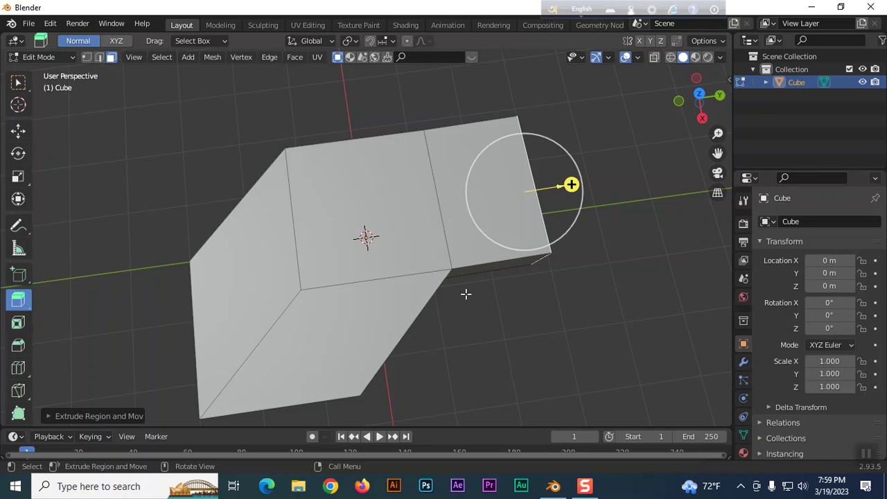
middle_drag(517, 322, 508, 261)
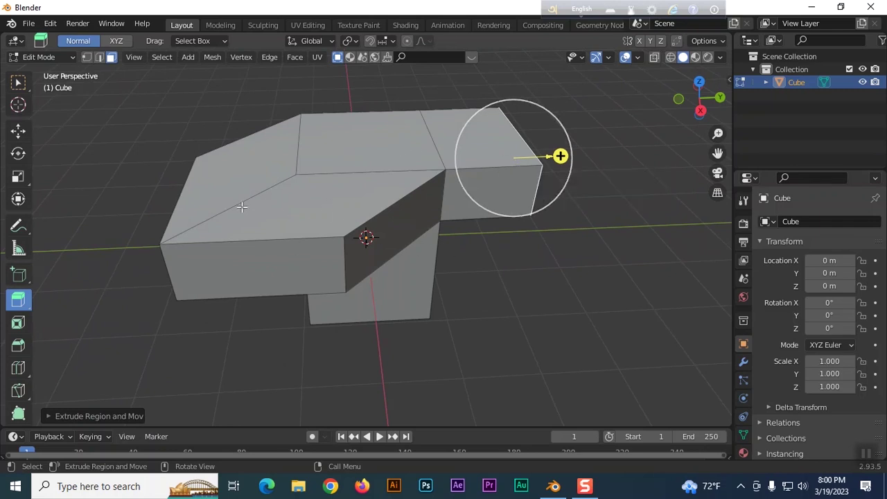
Undo both sideways extrusions and try selecting the upper front faces
key(ctrl+z)
key(ctrl+z)
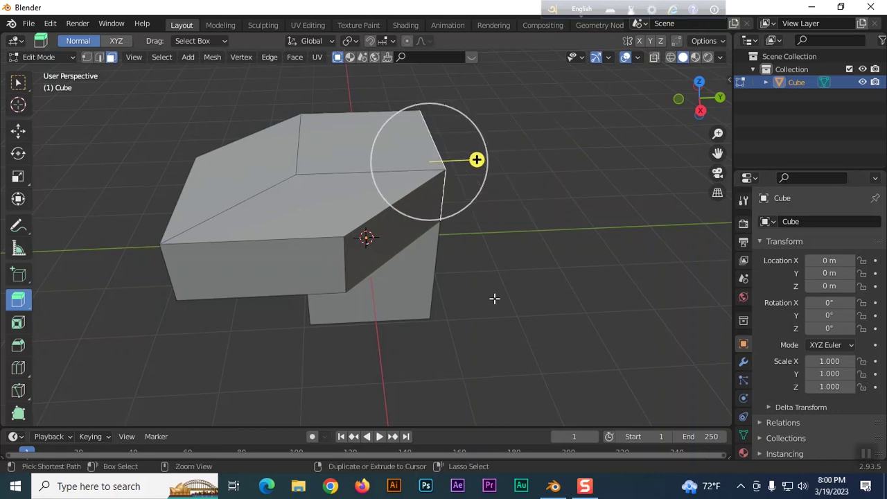
key(ctrl+z)
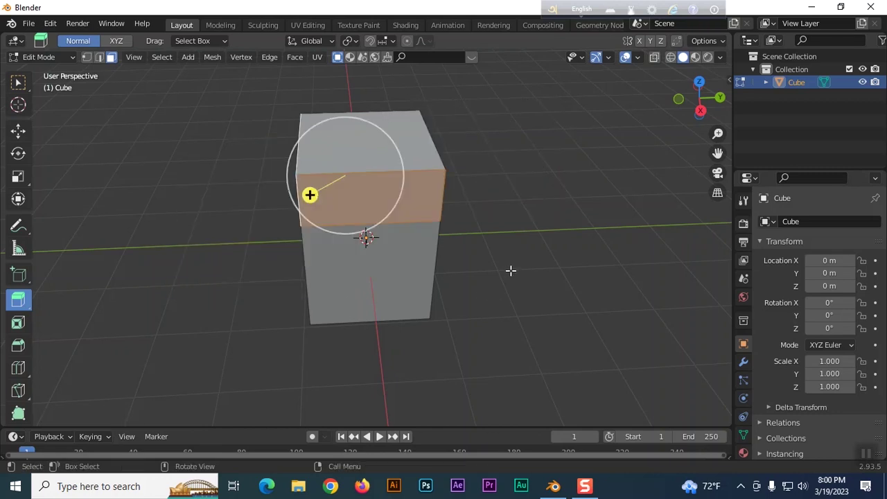
click(491, 265)
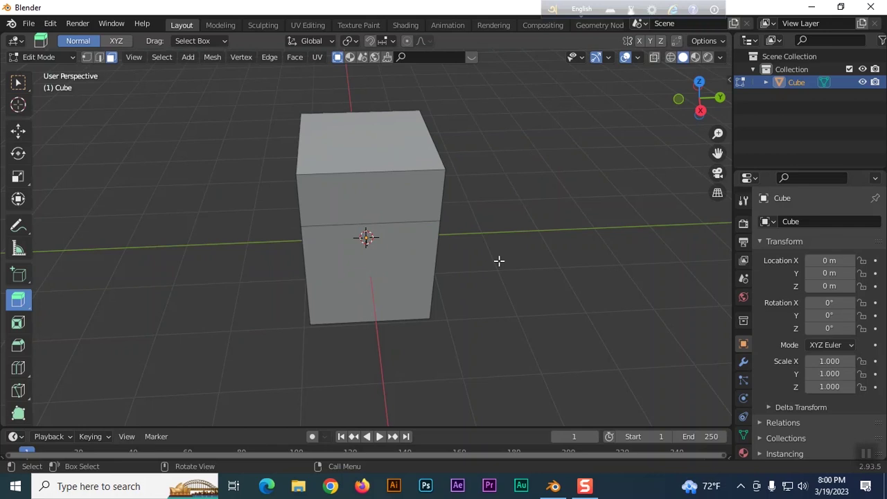
click(394, 208)
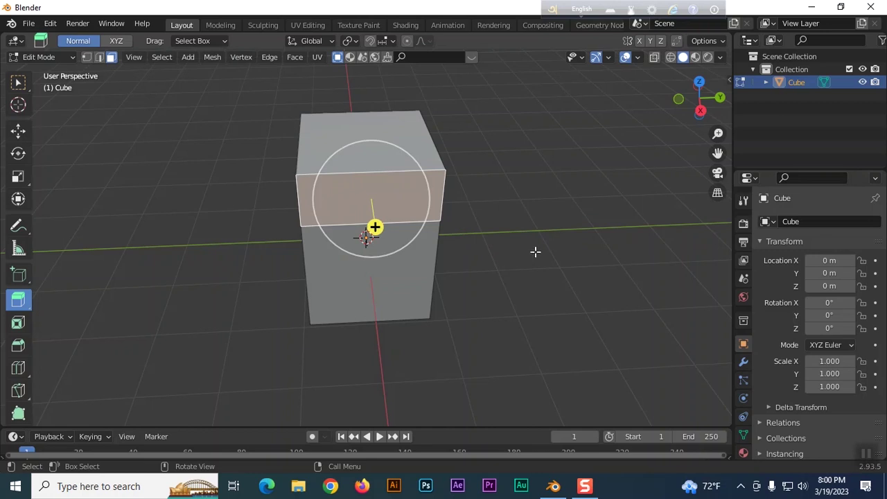
middle_drag(534, 252, 387, 223)
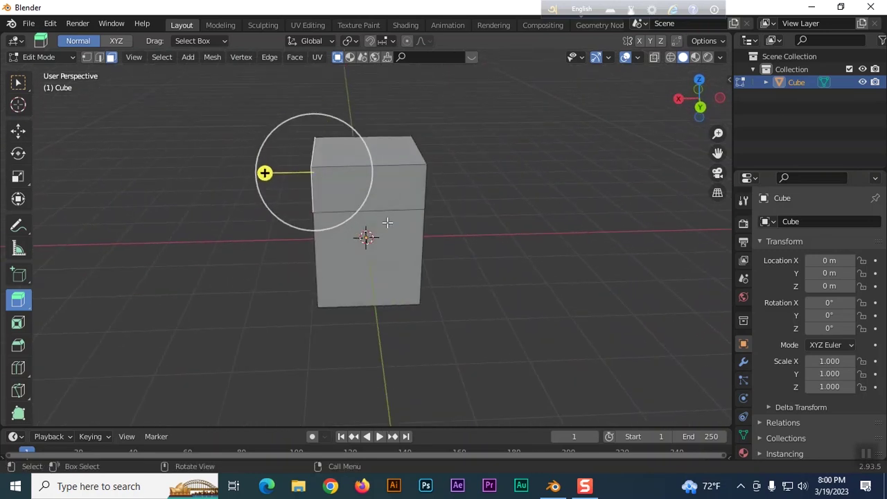
click(388, 188)
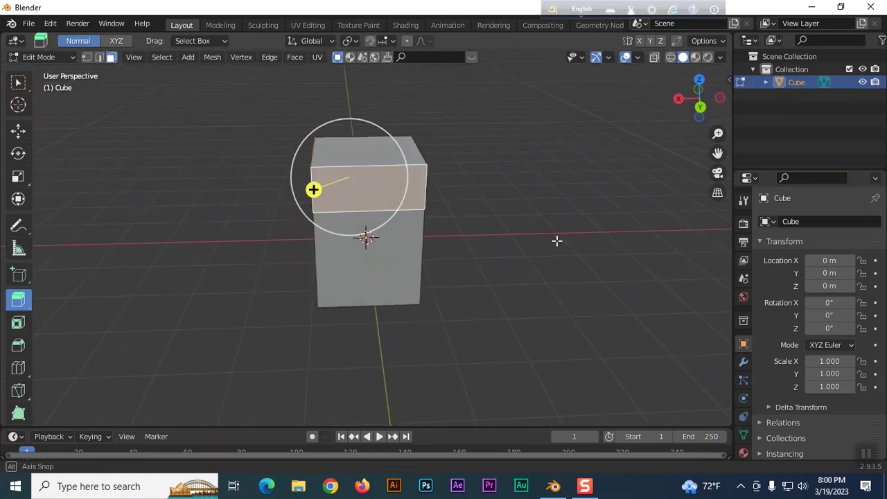
middle_drag(557, 239, 344, 195)
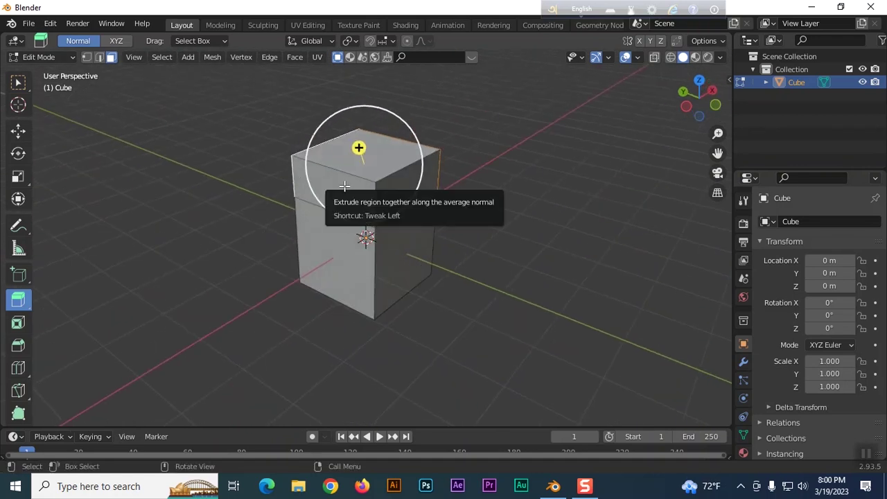
click(355, 198)
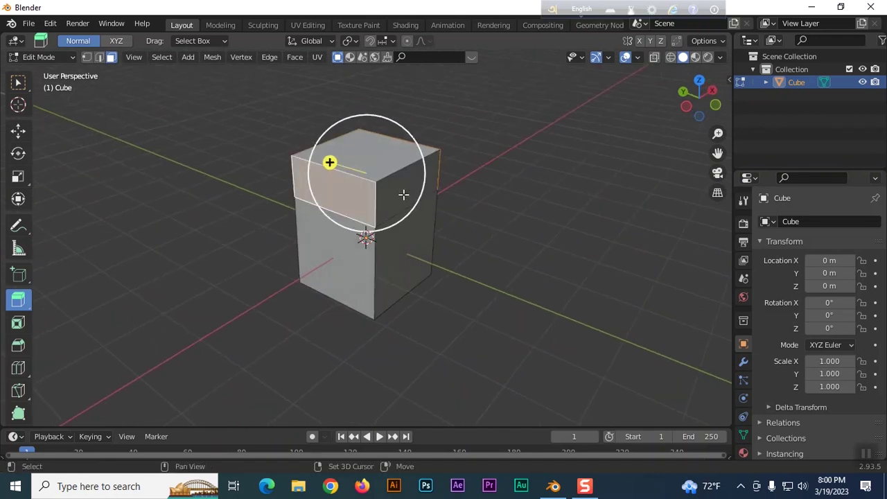
click(483, 304)
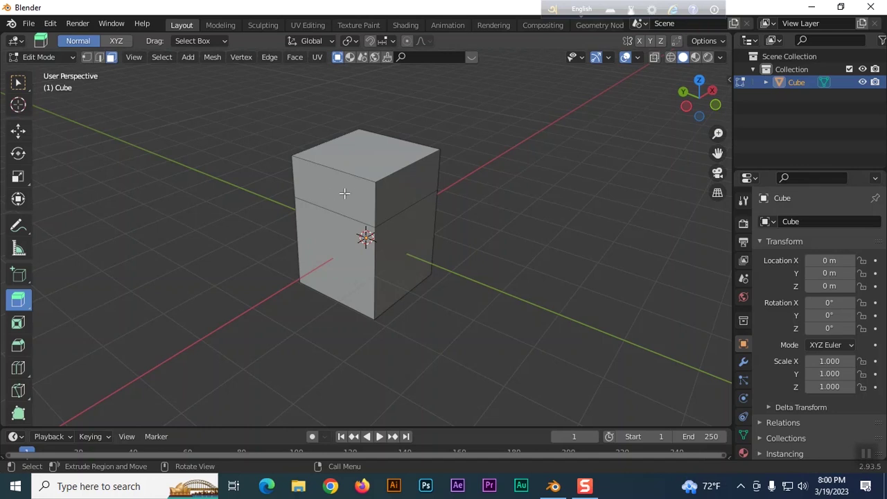
Clear the selection and select the ring of faces around the cube's upper section
key(a)
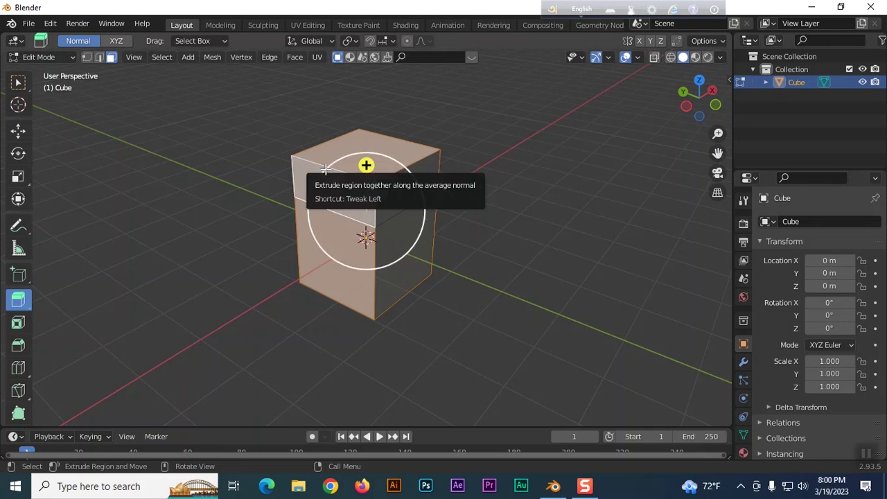
click(244, 182)
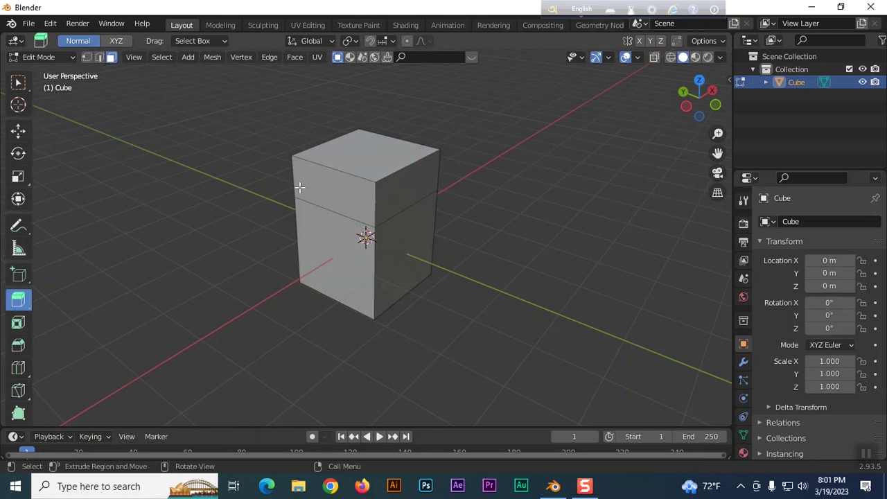
alt+click(374, 201)
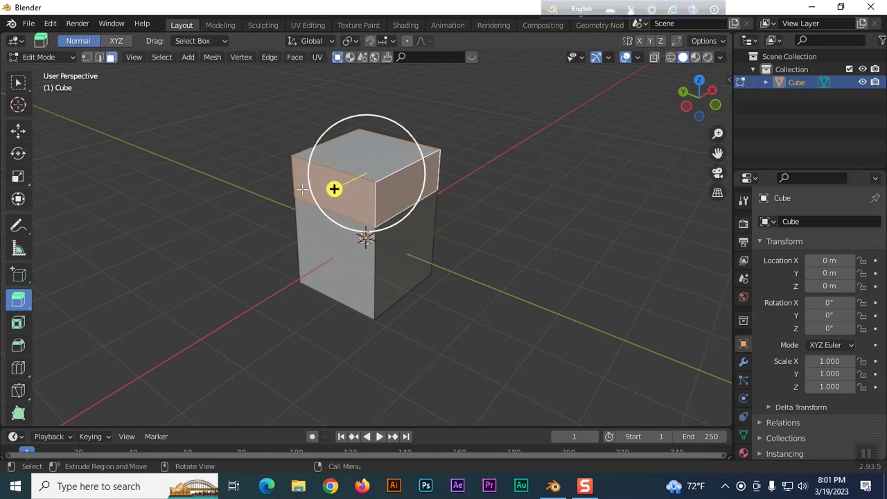
middle_drag(491, 230, 501, 206)
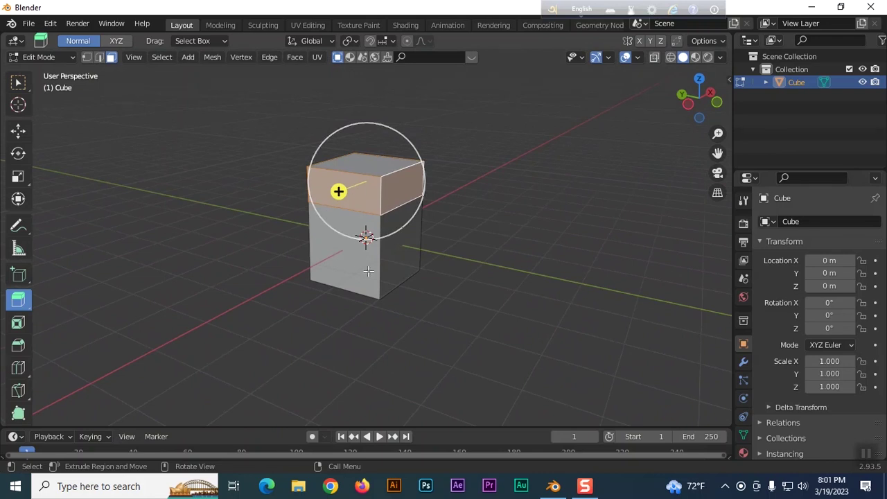
Extrude the upper faces individually into a four-armed cross, then undo it
click(22, 304)
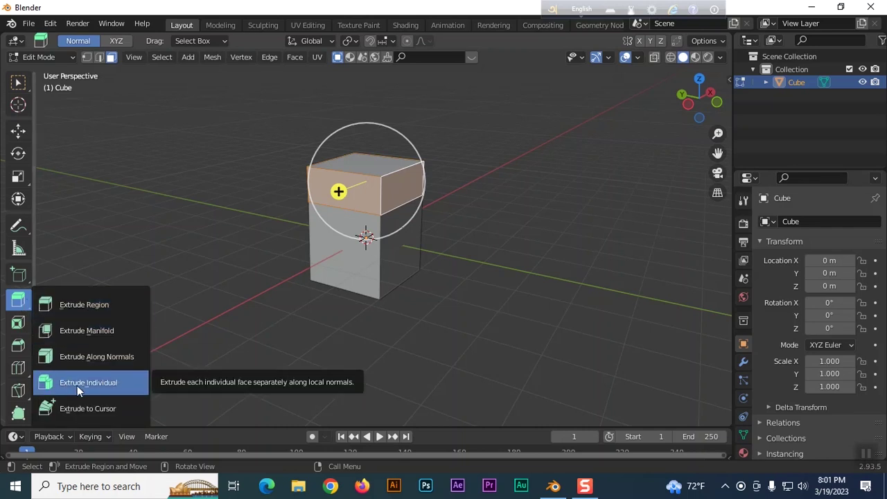
click(76, 385)
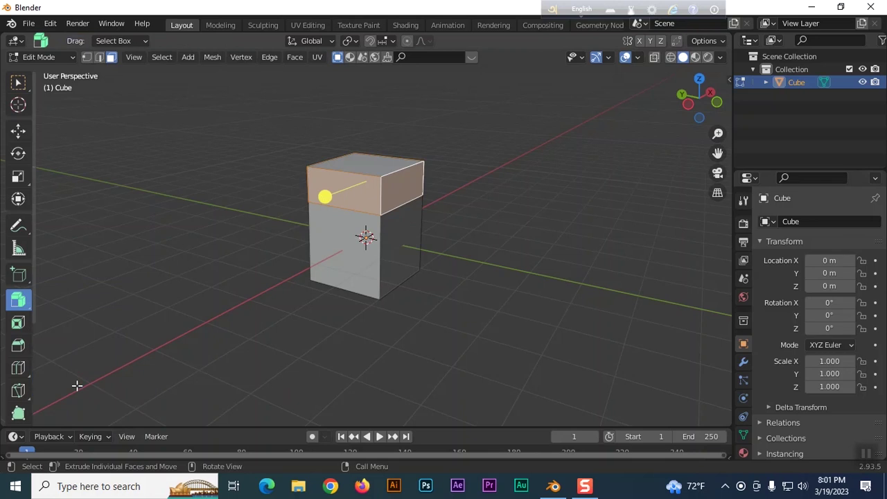
drag(324, 196, 416, 160)
middle_drag(449, 256, 467, 323)
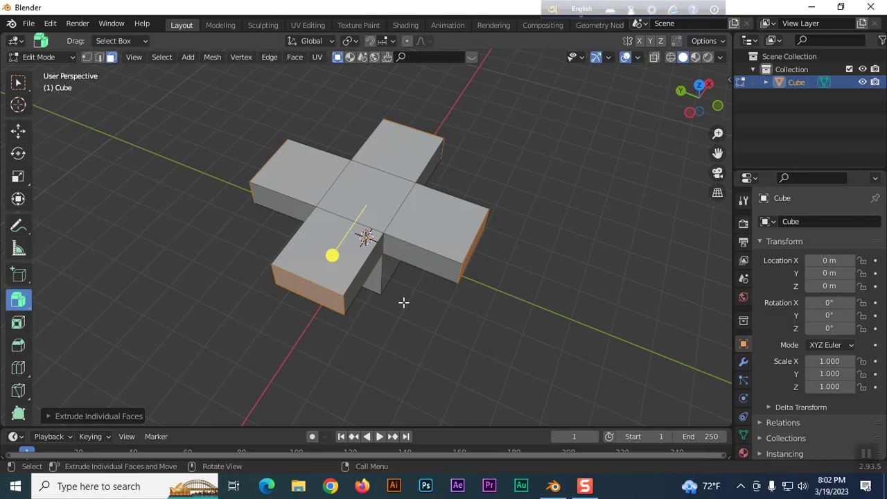
key(ctrl+z)
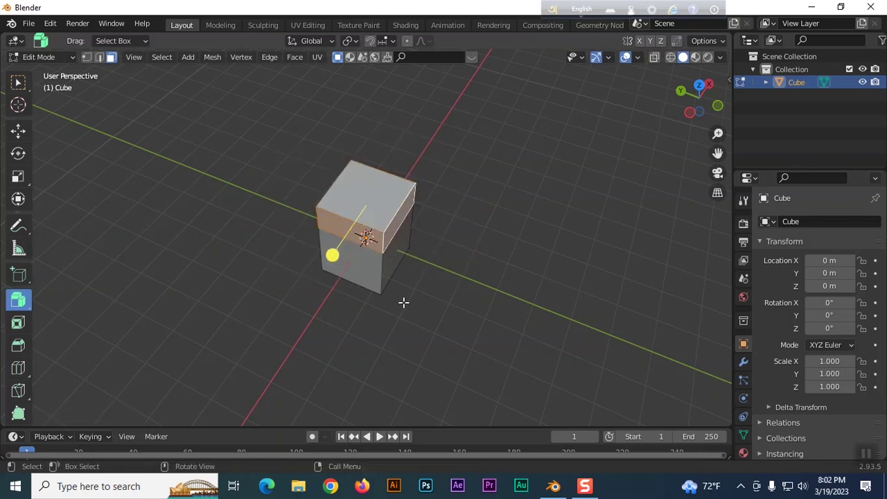
Extrude the upper ring of faces along their normals into a wide square slab
click(22, 301)
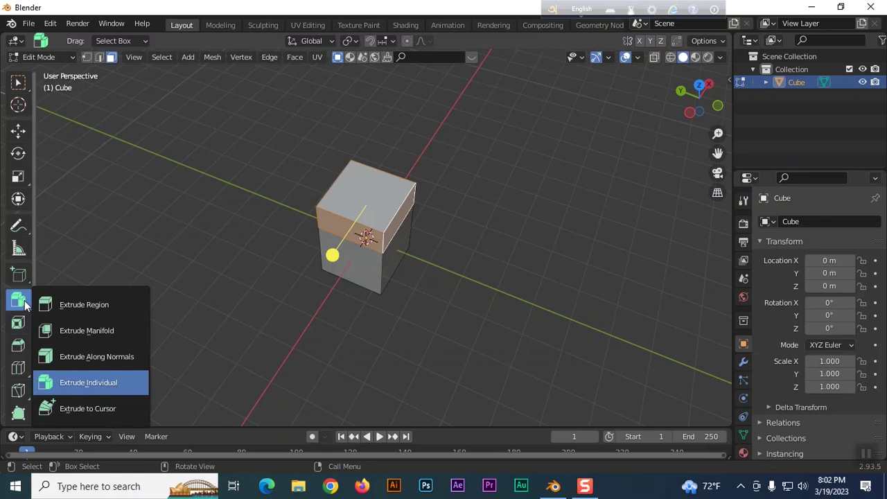
click(74, 360)
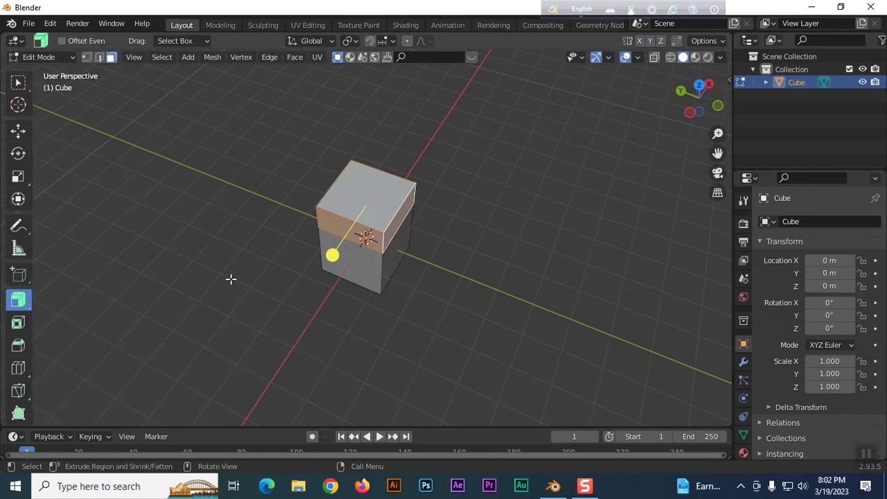
drag(332, 255, 367, 195)
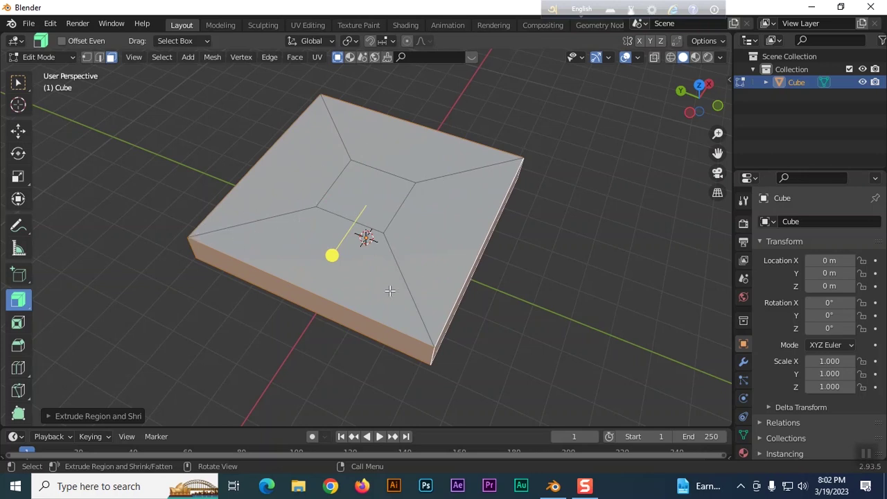
middle_drag(548, 294, 365, 233)
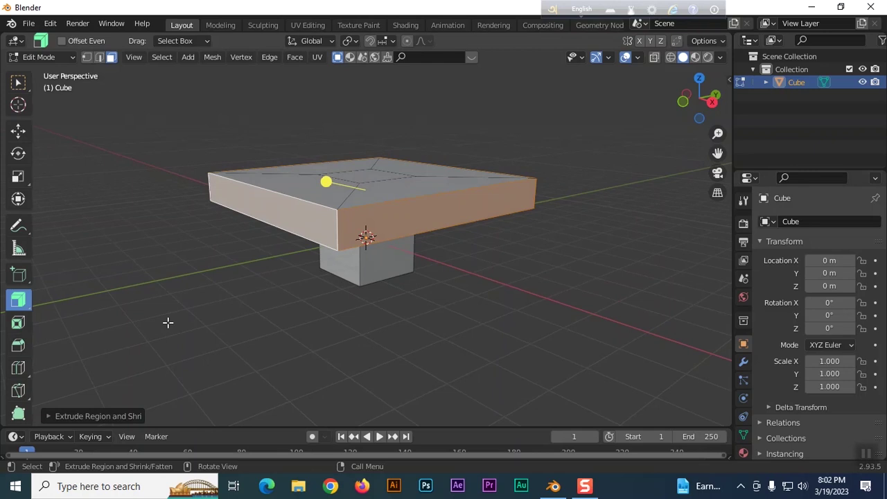
Select the small inner face on top of the slab
key(ctrl)
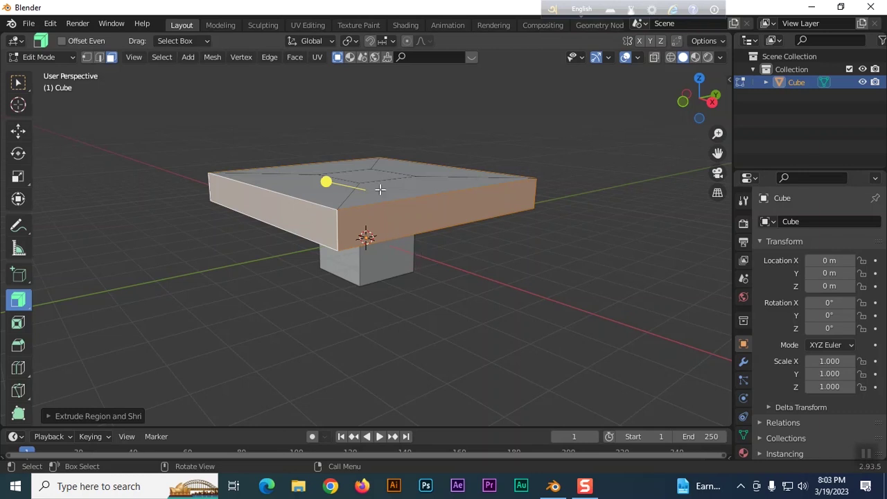
click(365, 173)
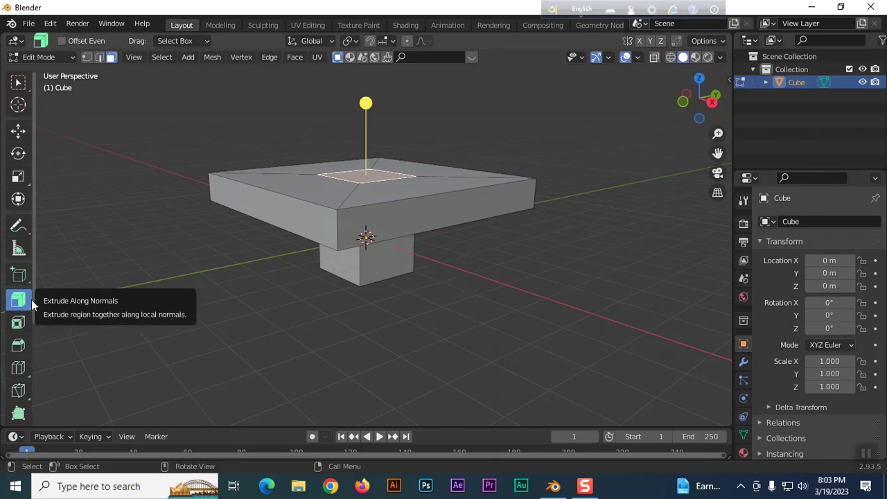
middle_drag(449, 267, 414, 254)
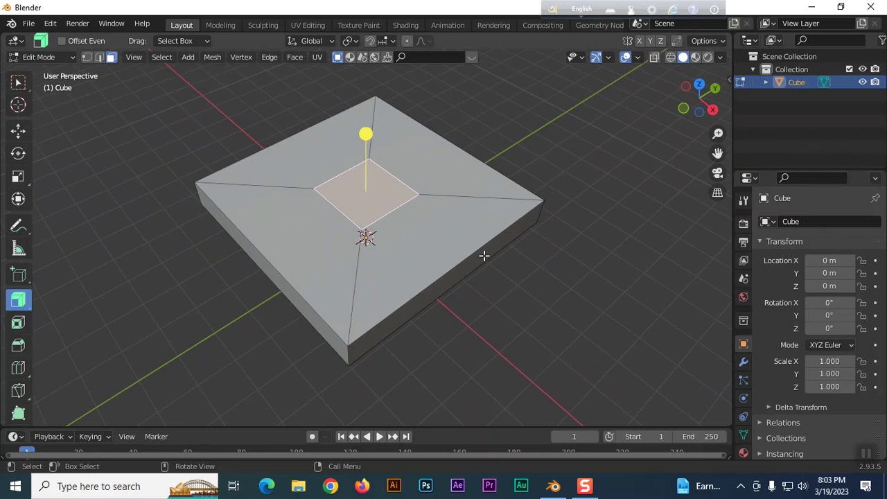
middle_drag(448, 307, 374, 224)
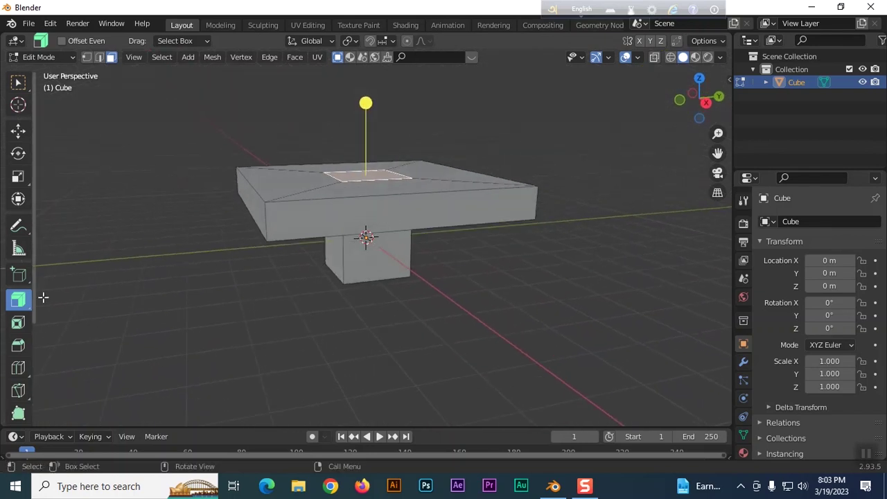
Extrude the slab's small inner top face upward into a taller narrow block with Extrude Region
drag(26, 301, 64, 310)
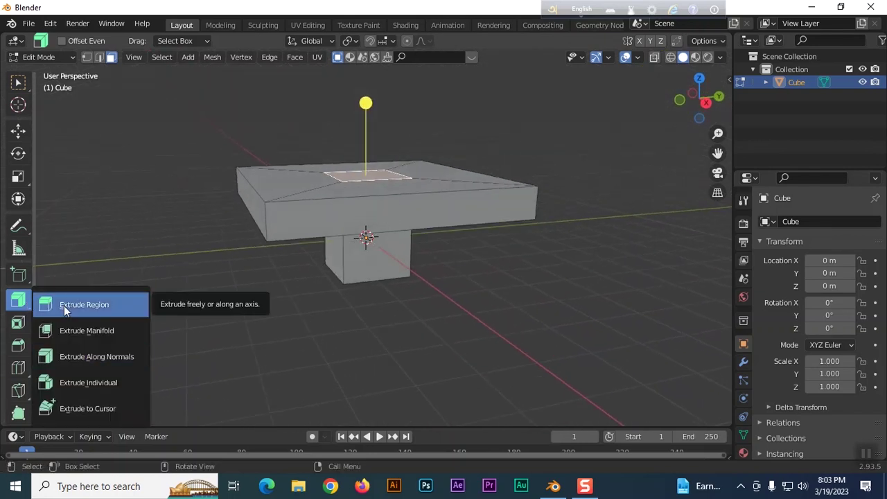
click(65, 306)
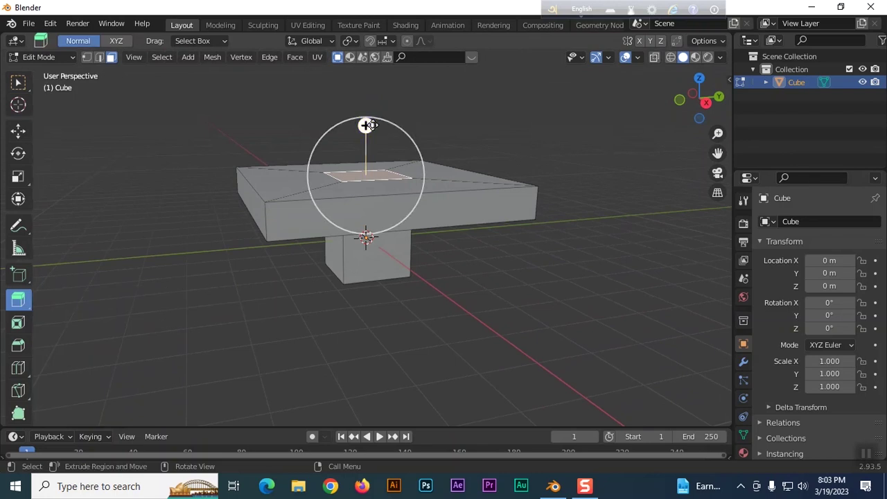
drag(365, 122, 363, 77)
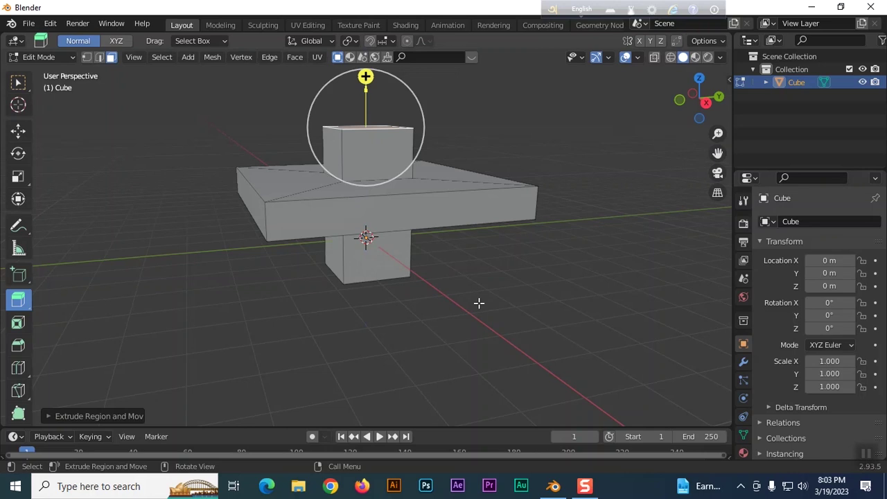
middle_drag(479, 303, 514, 327)
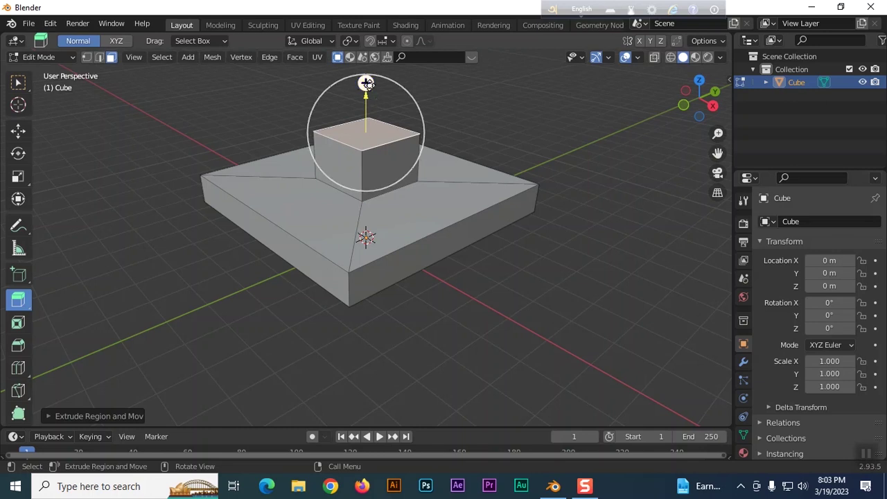
drag(365, 83, 369, 418)
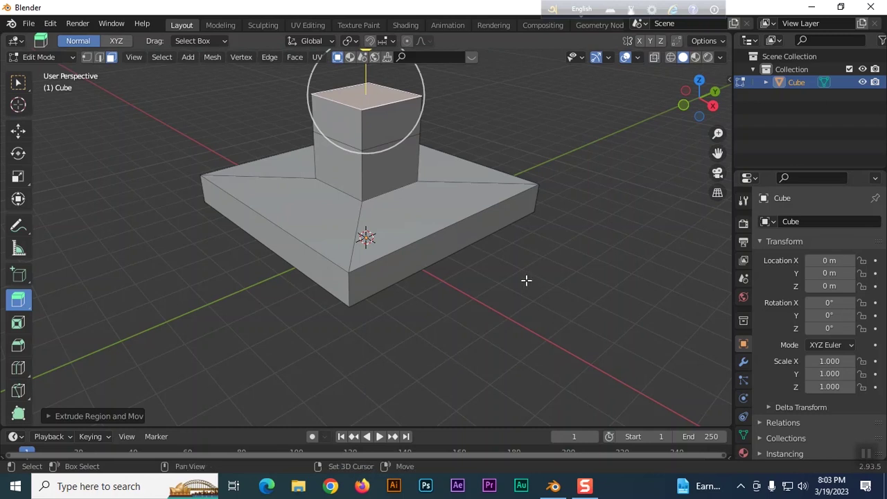
shift+middle_drag(526, 280, 517, 371)
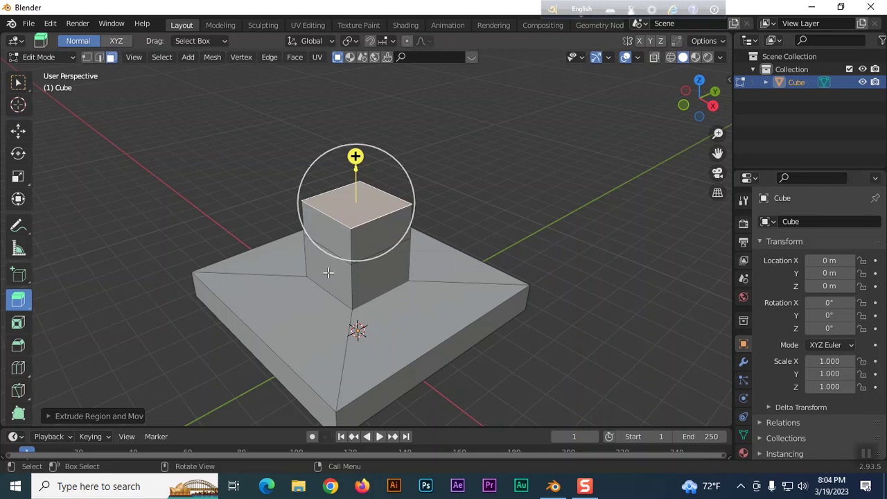
Try Extrude Along Normals, then settle on Extrude Manifold as the extrude tool
click(18, 300)
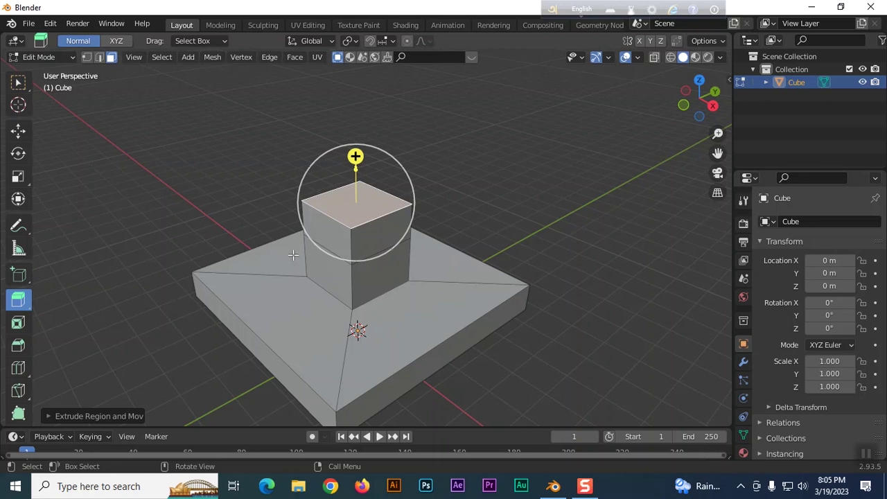
click(18, 300)
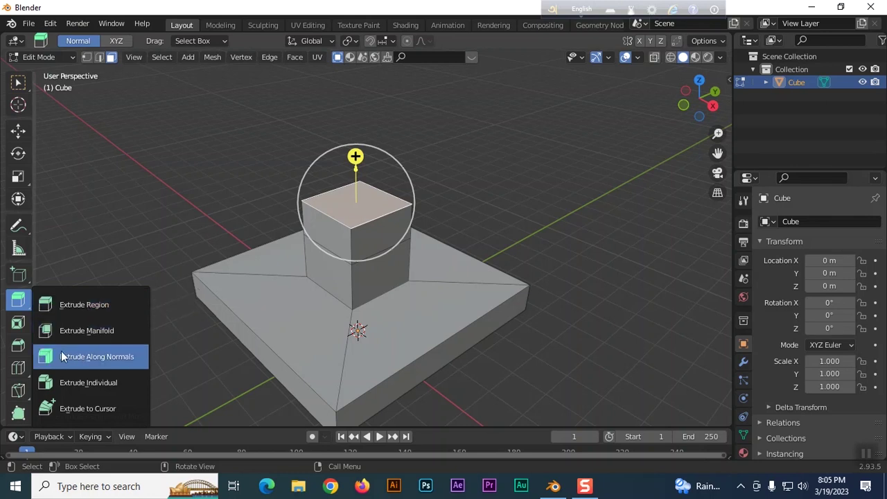
click(109, 357)
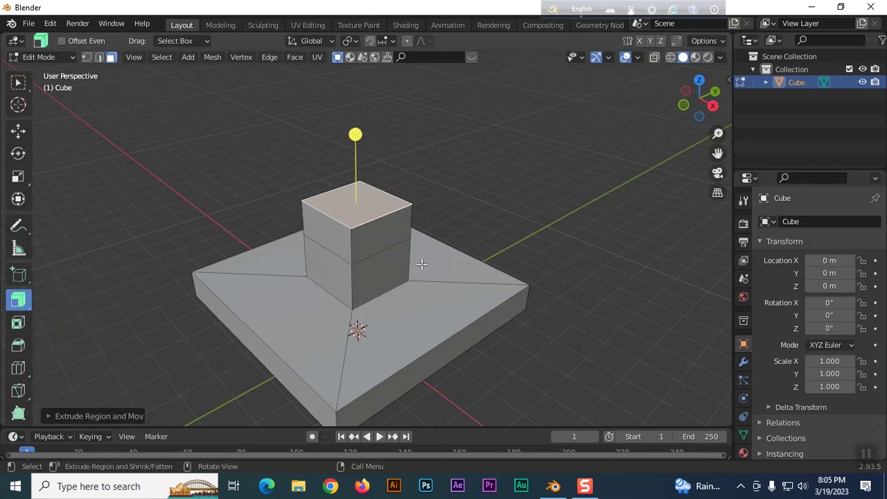
click(22, 306)
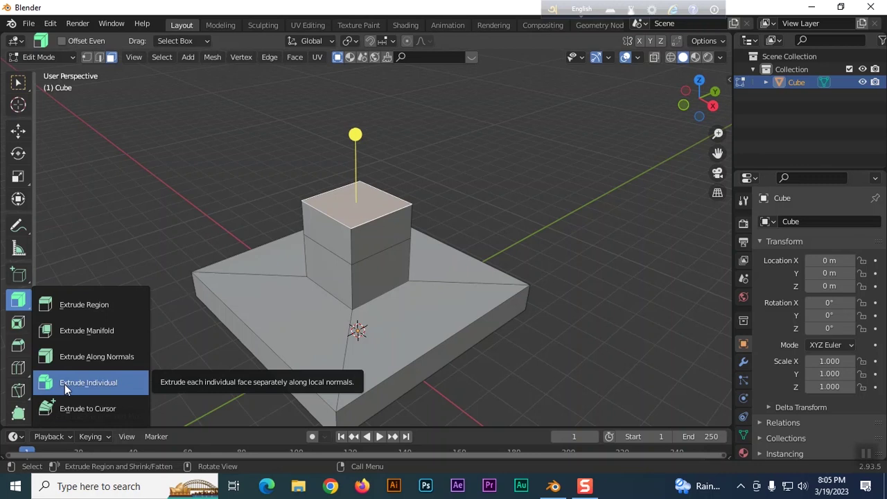
click(97, 332)
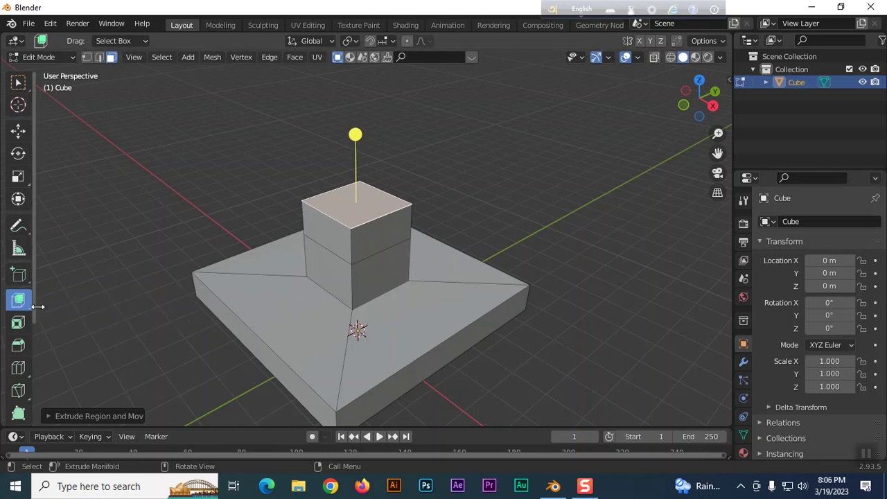
Push the block's top face down, then extrude it up a short distance with Extrude Region
drag(355, 135, 361, 155)
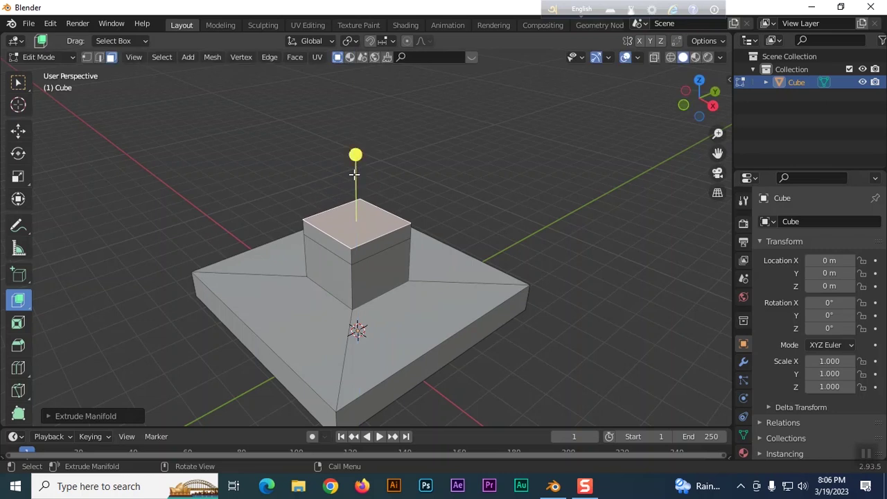
click(19, 300)
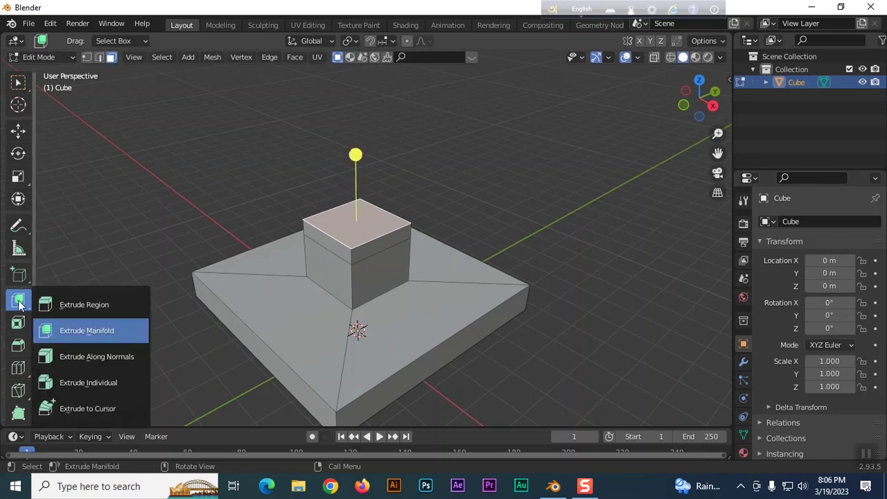
click(59, 306)
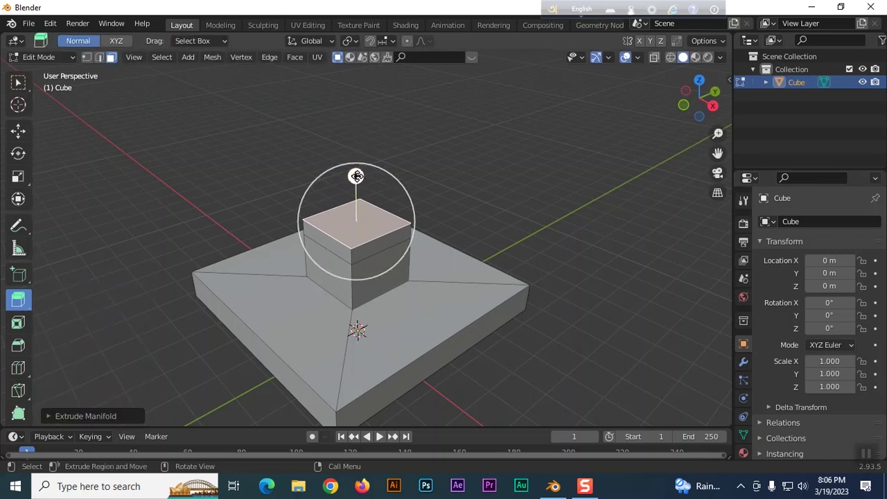
drag(356, 174, 356, 224)
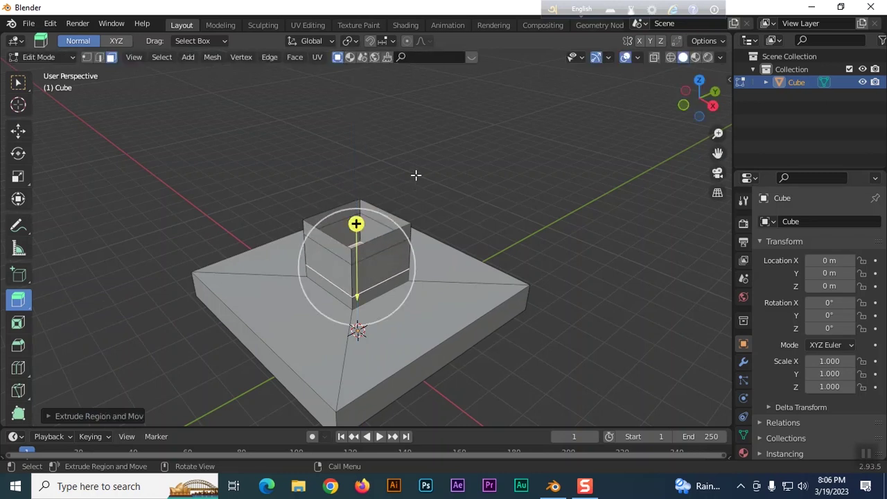
mouse_move(416, 176)
middle_down()
mouse_move(420, 224)
mouse_move(472, 174)
mouse_move(452, 184)
mouse_move(433, 172)
mouse_move(419, 196)
mouse_move(420, 187)
middle_up()
Extrude the top face into a tall column and back down, then undo to a short box
drag(357, 230, 358, 88)
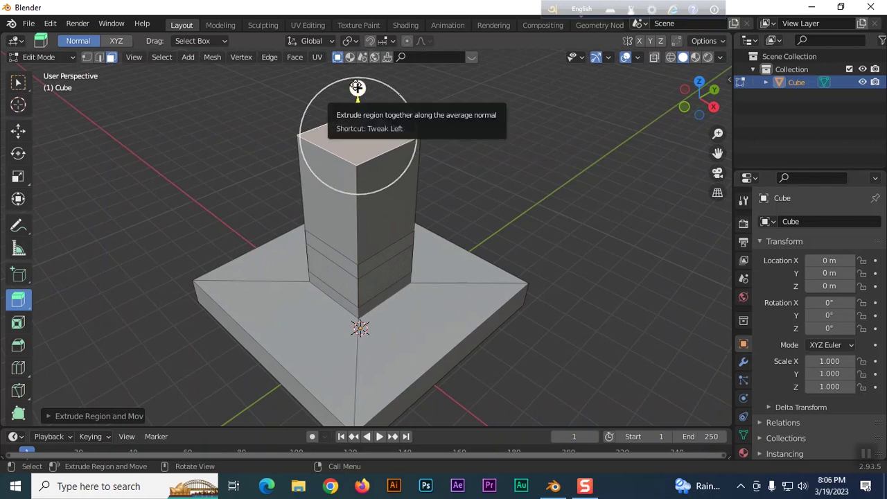
drag(358, 88, 360, 138)
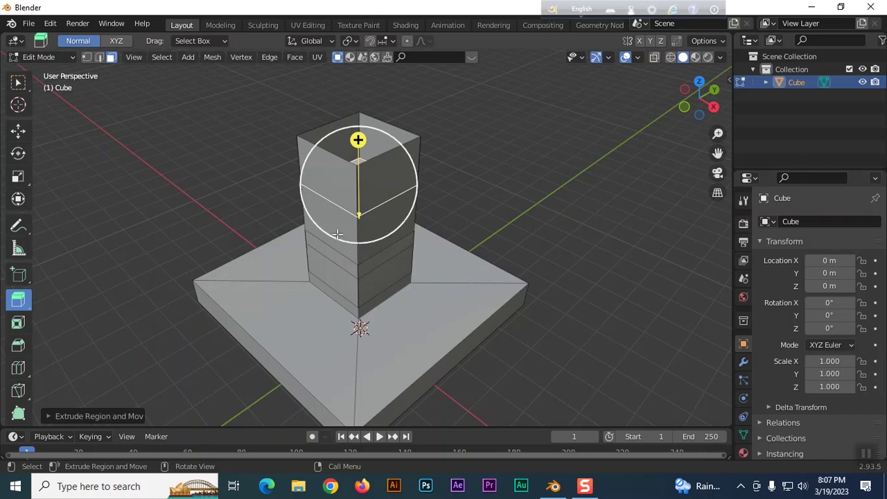
key(ctrl+z)
key(ctrl+z)
key(ctrl+z)
key(ctrl+z)
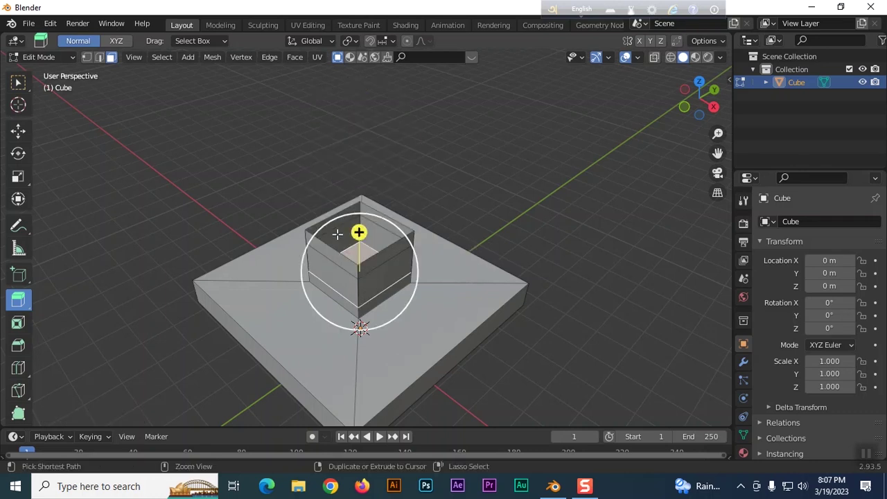
Lower the box's top face with Extrude Manifold so a shorter box remains
click(25, 302)
click(68, 331)
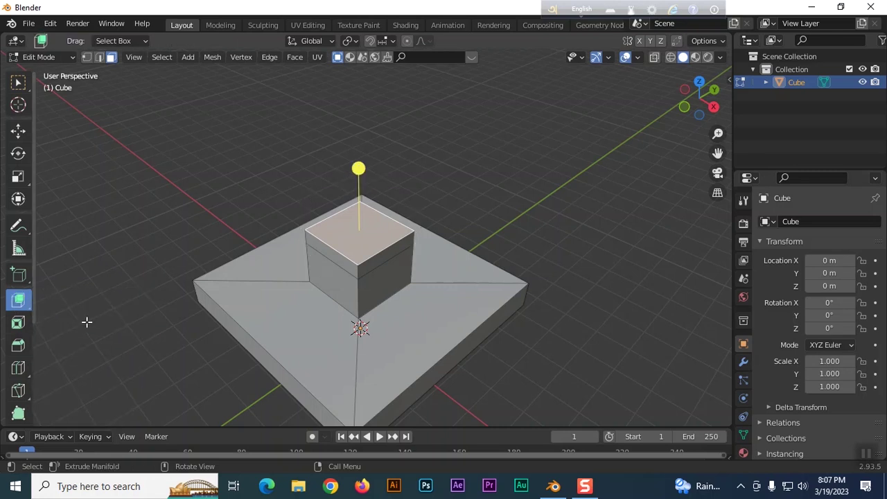
mouse_move(360, 169)
mouse_down()
mouse_move(355, 203)
mouse_move(356, 159)
mouse_move(358, 182)
mouse_up()
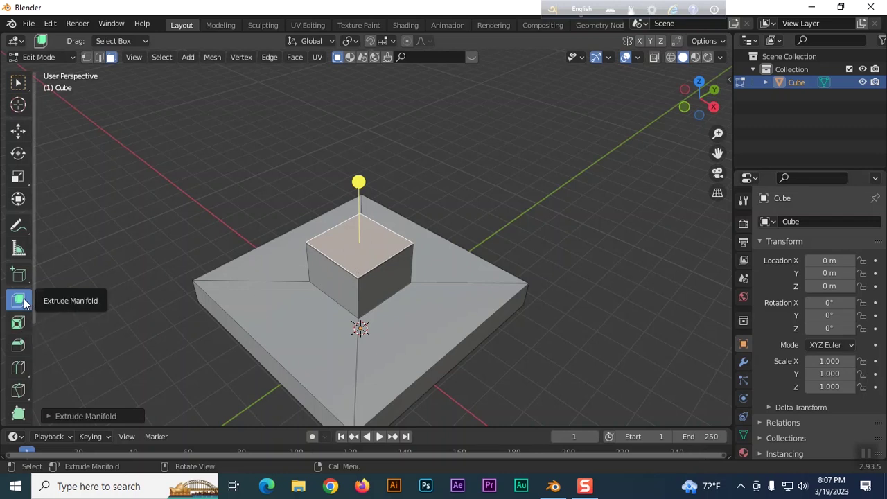
drag(24, 299, 72, 406)
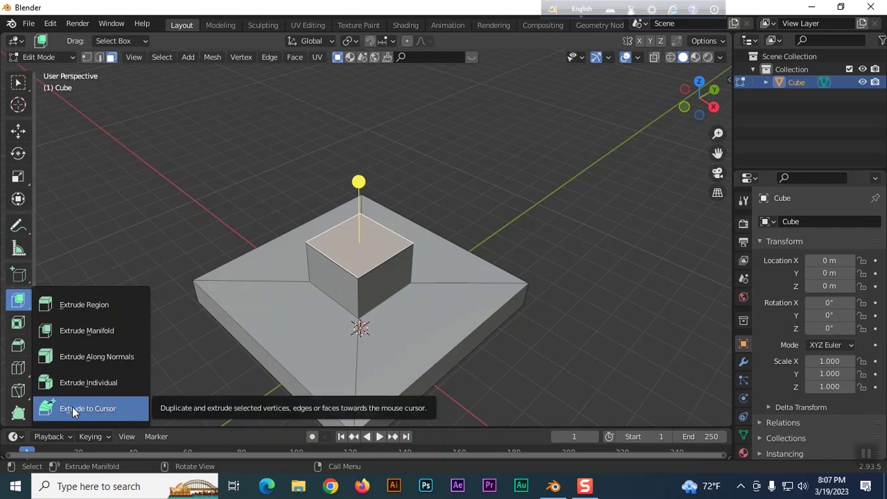
With Extrude to Cursor, grow seven segments from the box top curving up and over to the left
drag(72, 407, 72, 407)
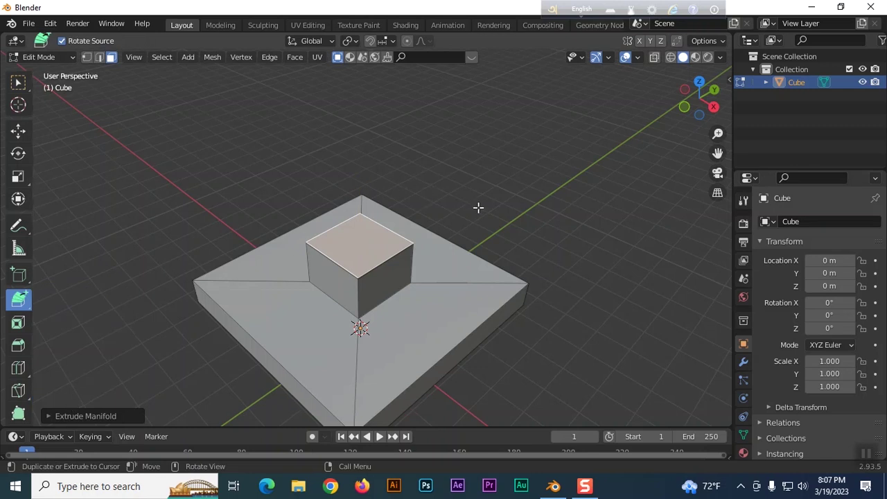
middle_drag(478, 207, 554, 154)
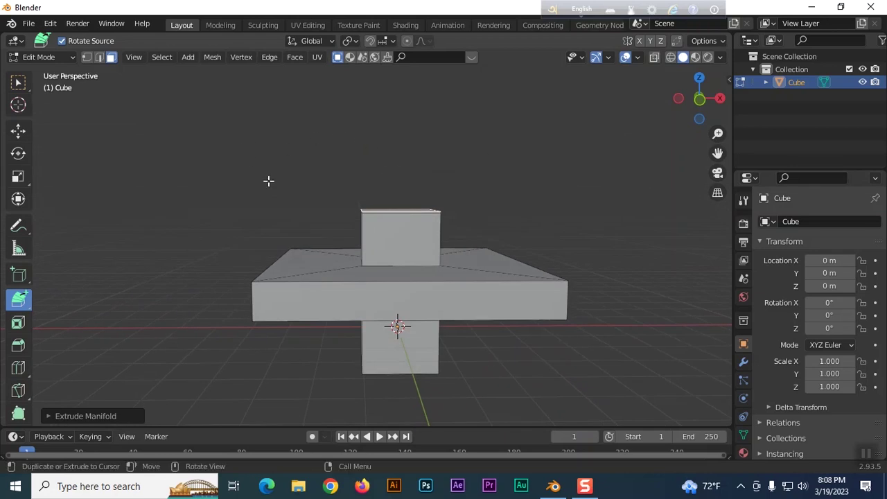
click(394, 179)
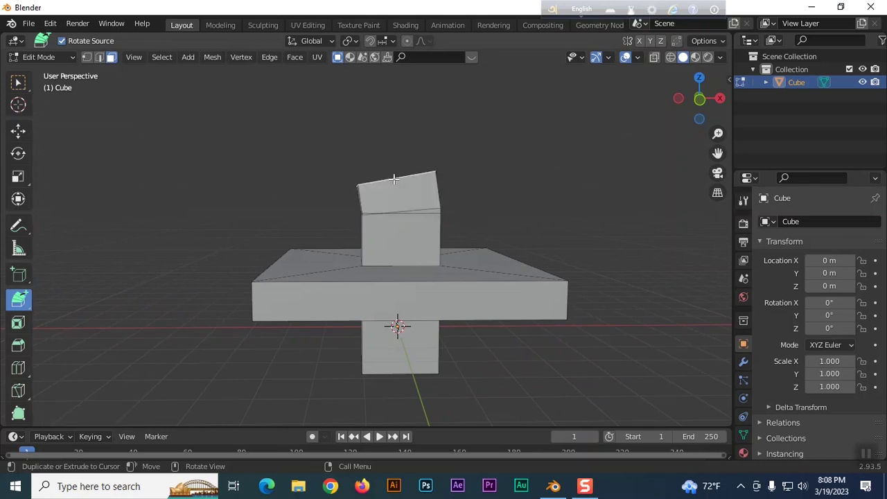
click(389, 154)
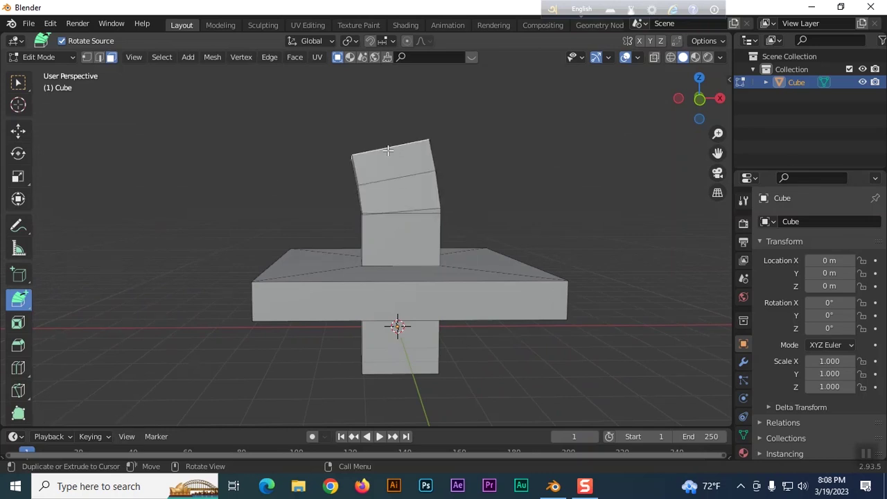
click(347, 123)
click(289, 128)
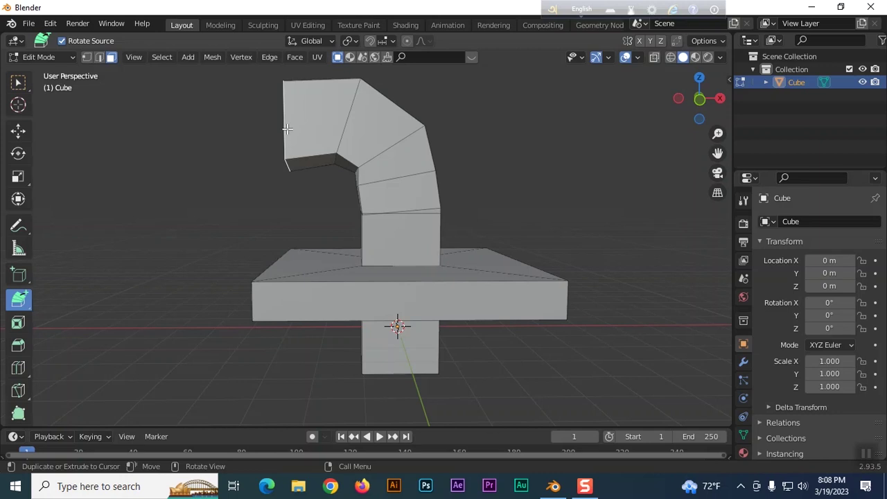
click(237, 144)
click(193, 164)
click(150, 218)
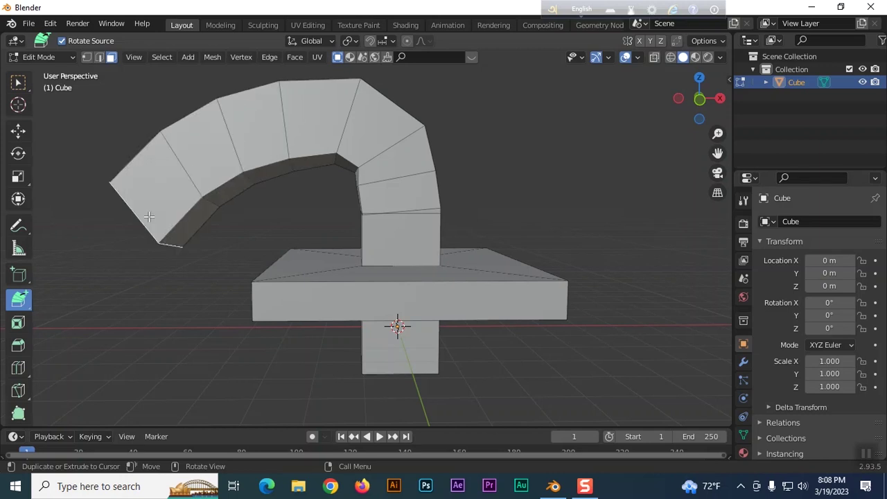
middle_drag(233, 239, 360, 221)
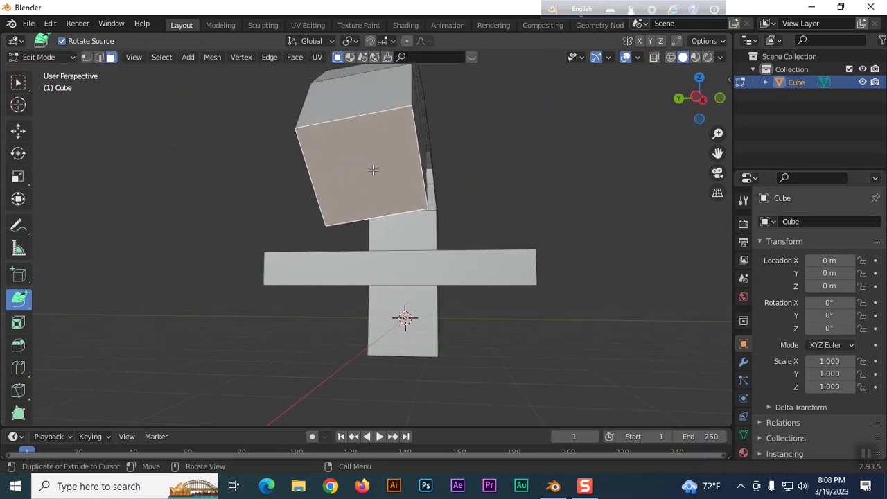
Shrink the arm's end face, then add six segments running down and along the bottom
key(s)
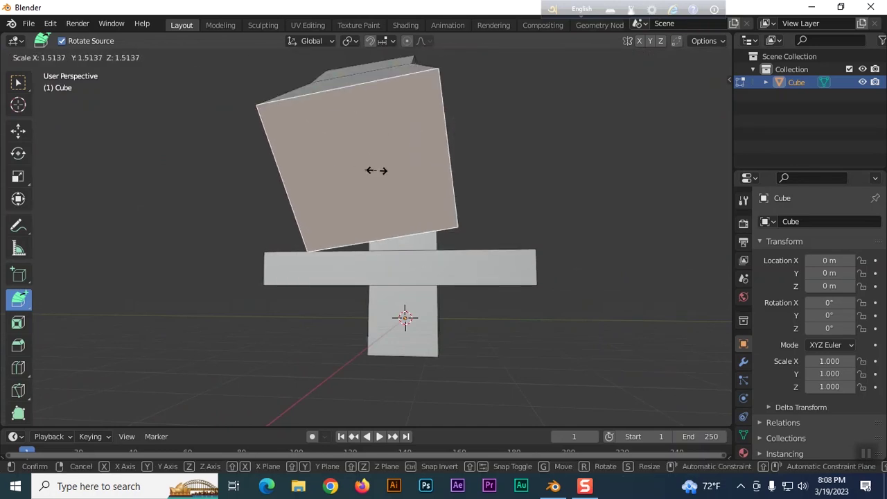
click(367, 167)
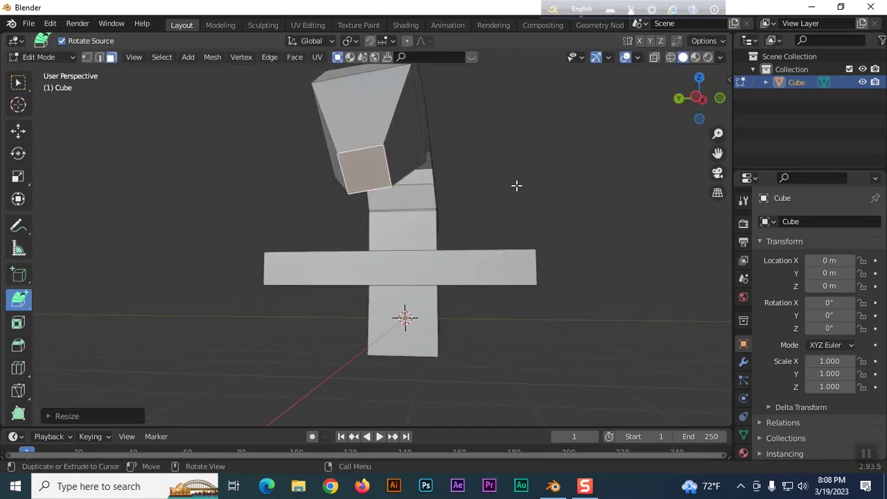
middle_drag(517, 185, 452, 190)
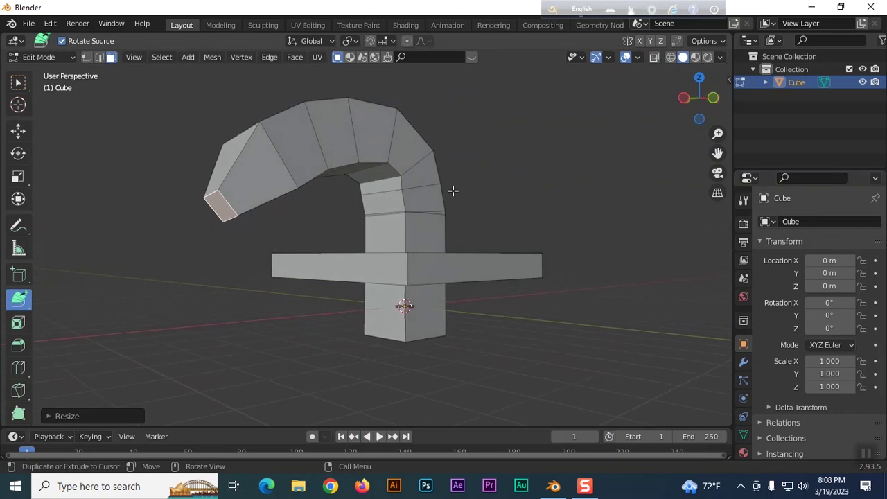
click(217, 244)
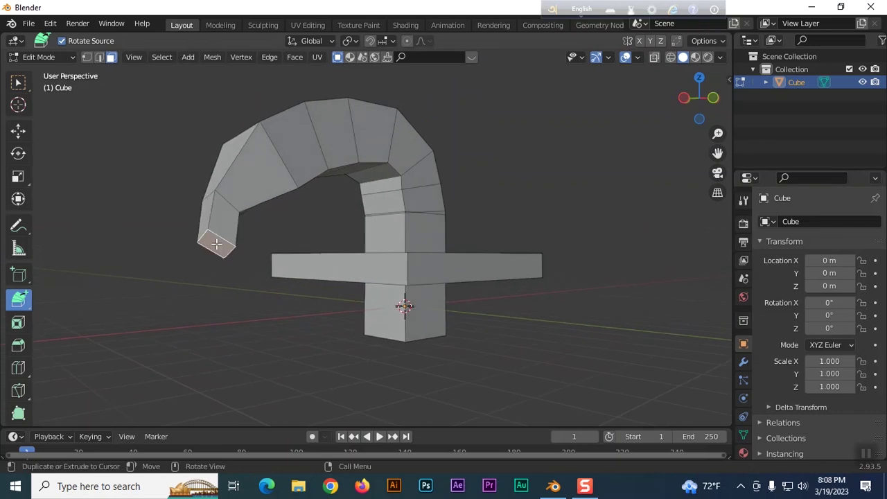
click(228, 284)
click(258, 324)
click(311, 334)
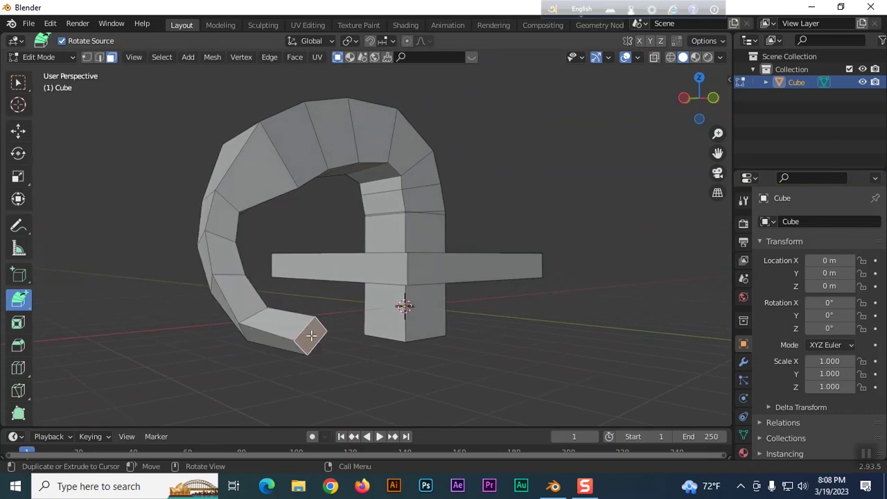
click(344, 357)
click(400, 374)
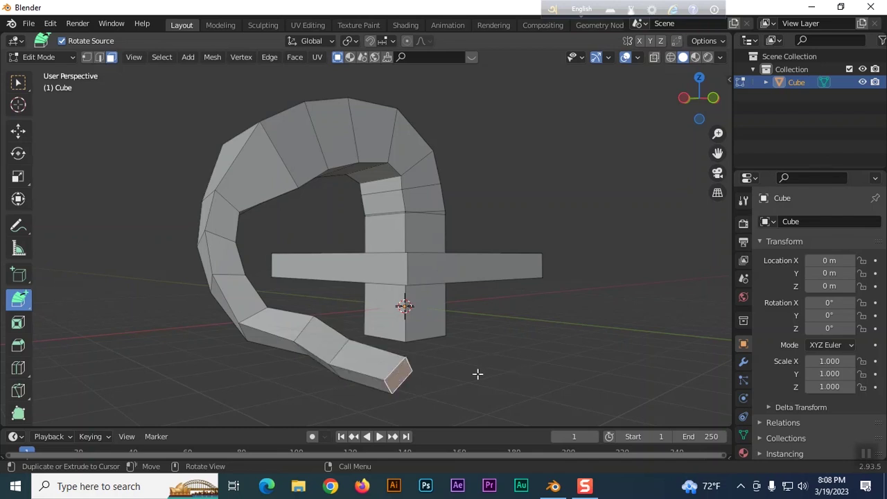
Add six more segments curving the arm up the far side and back over the top
middle_drag(552, 352, 481, 360)
click(426, 373)
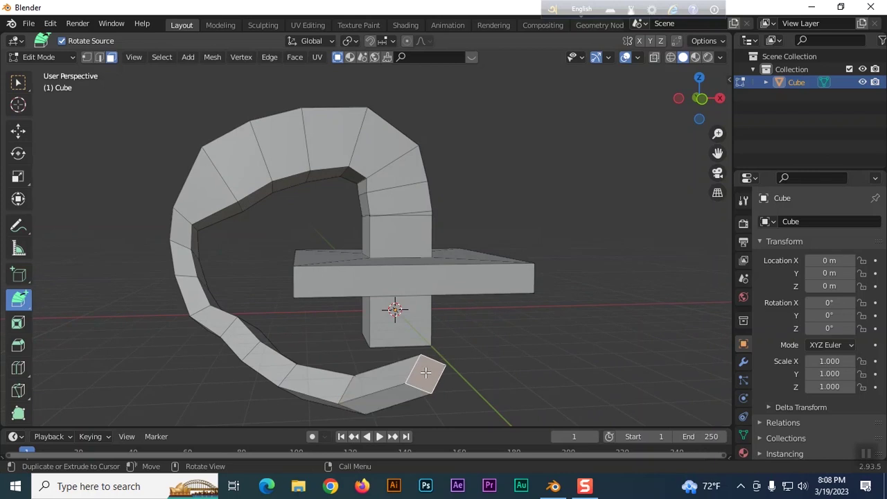
click(488, 341)
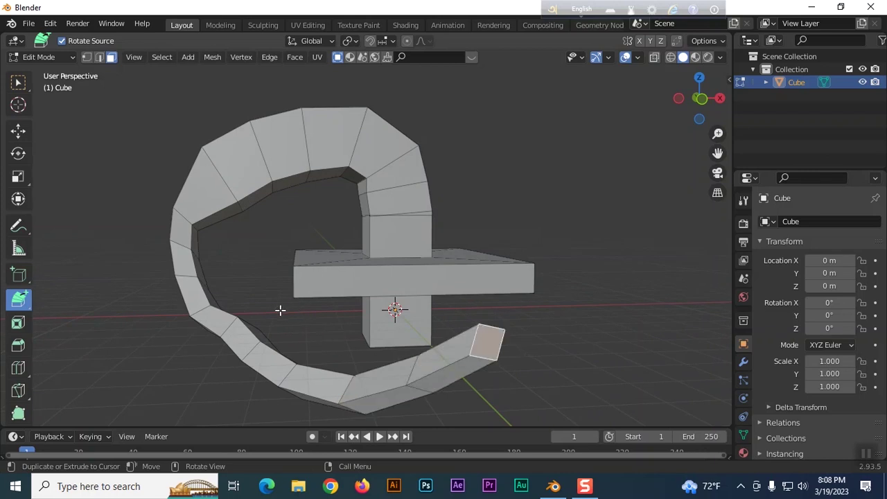
click(547, 234)
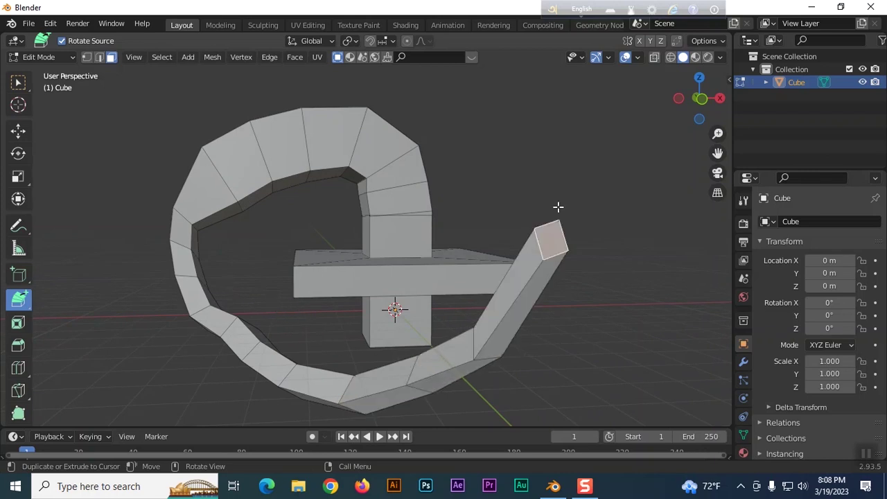
click(541, 166)
click(480, 132)
click(432, 112)
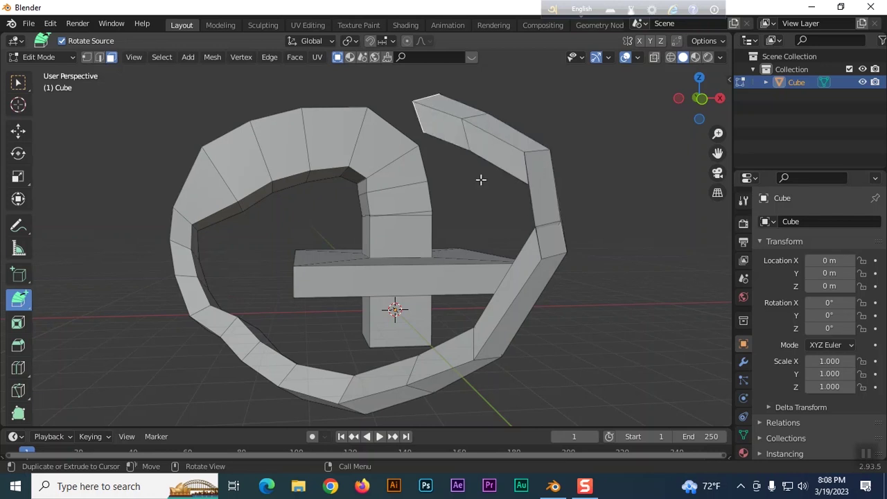
middle_drag(509, 217, 575, 225)
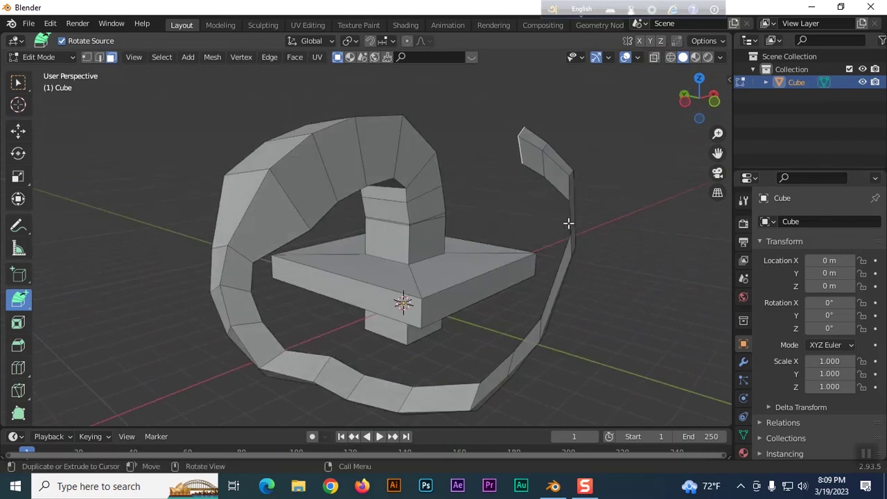
middle_drag(616, 264, 556, 279)
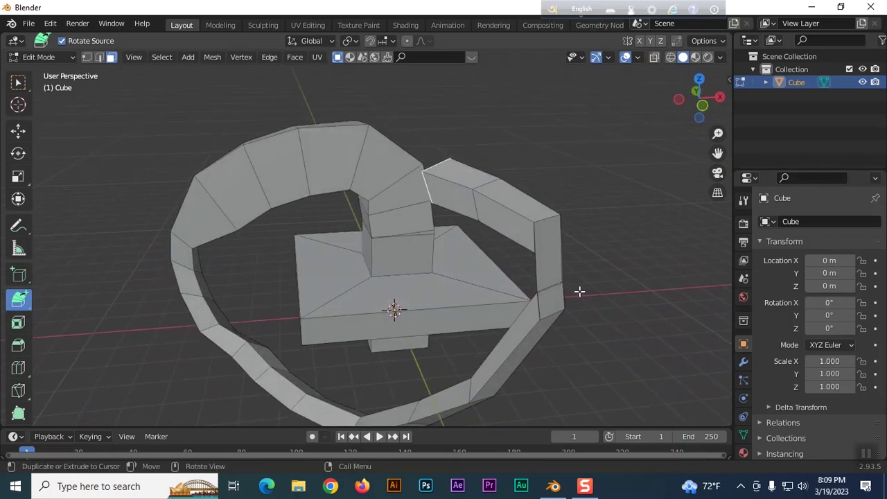
middle_drag(579, 291, 685, 266)
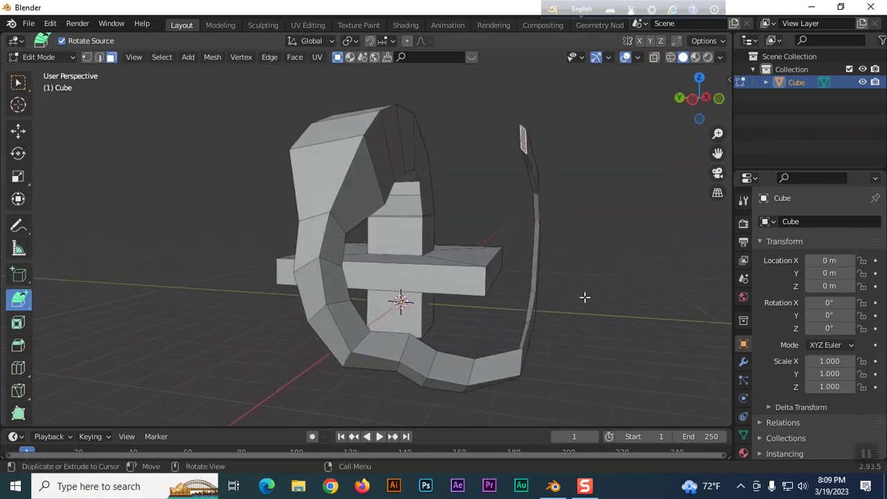
middle_drag(584, 297, 432, 310)
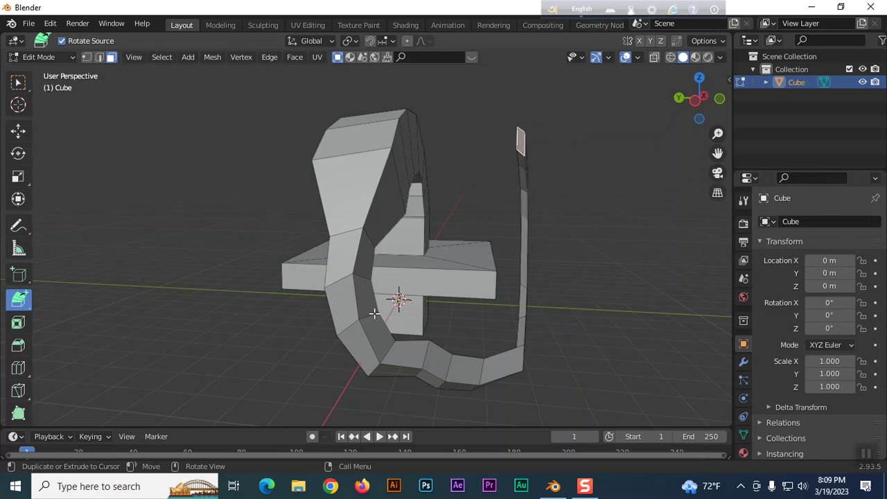
Undo the last three extrusions of the thin strip
key(ctrl+z)
key(ctrl+z)
key(ctrl+z)
key(ctrl+z)
key(ctrl+z)
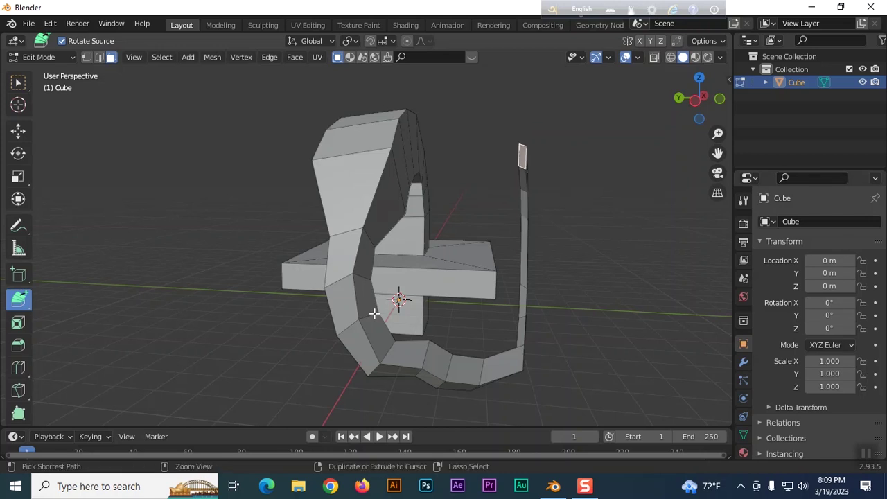
key(ctrl+z)
key(ctrl+z)
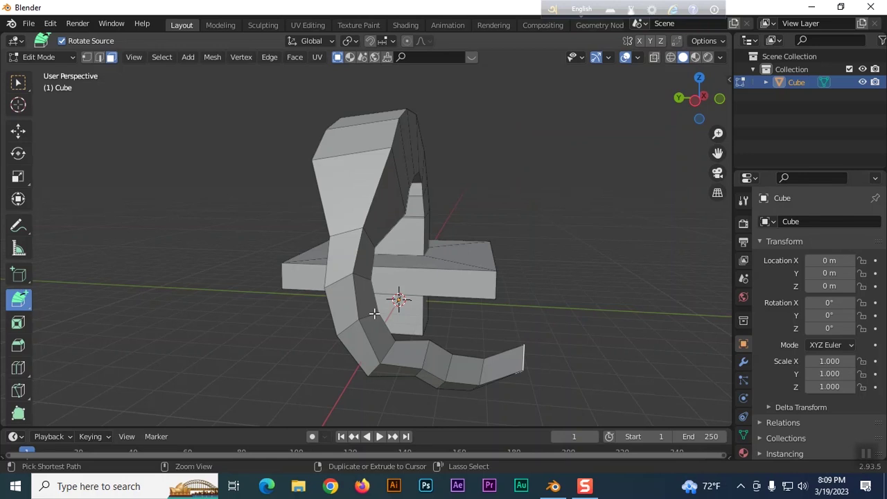
key(ctrl+z)
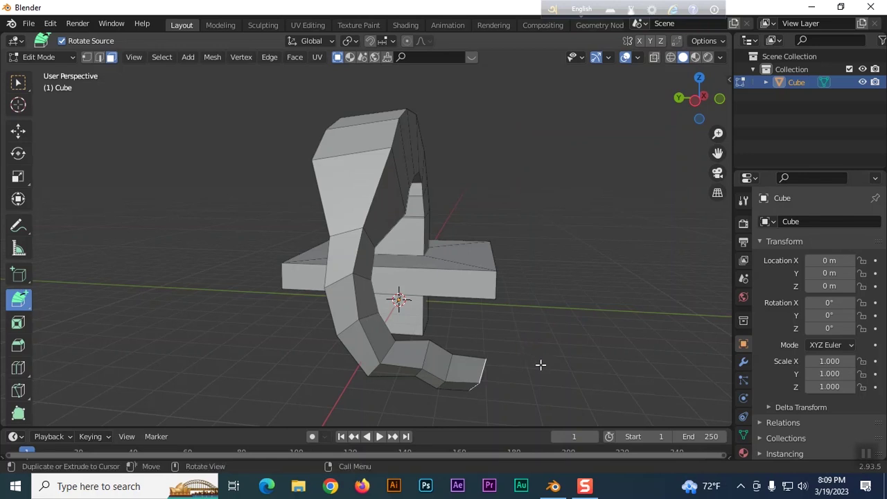
middle_drag(541, 365, 537, 293)
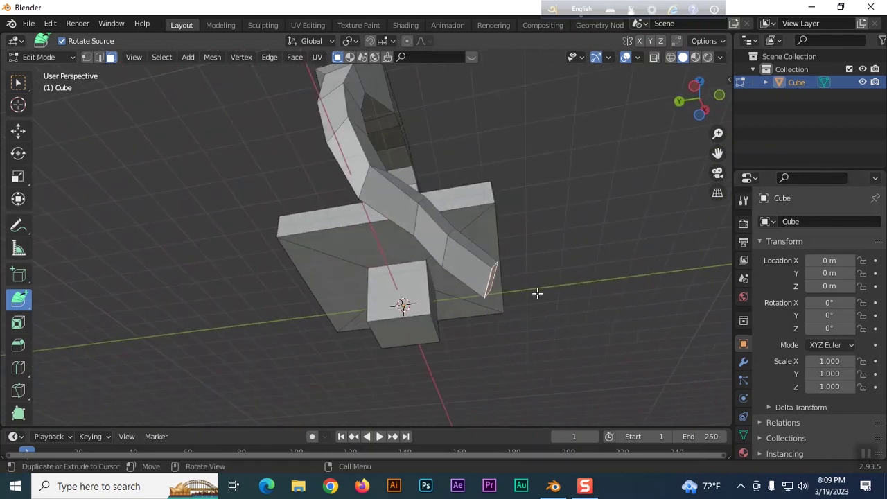
Add a few more tail segments with Extrude to Cursor and an E extrude
click(586, 274)
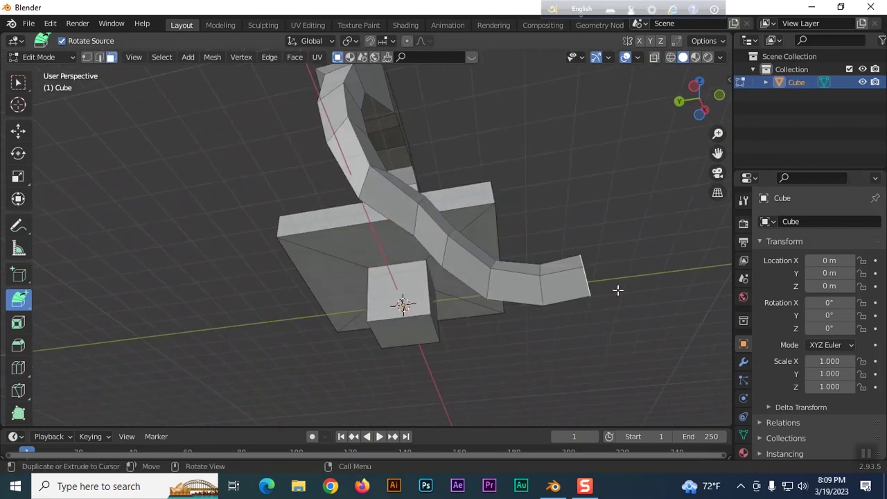
middle_drag(617, 296, 655, 400)
click(603, 330)
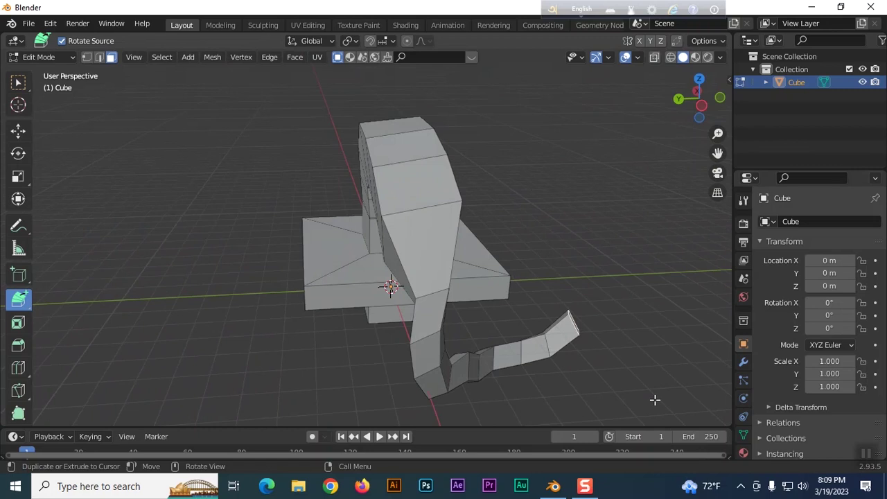
click(596, 289)
key(e)
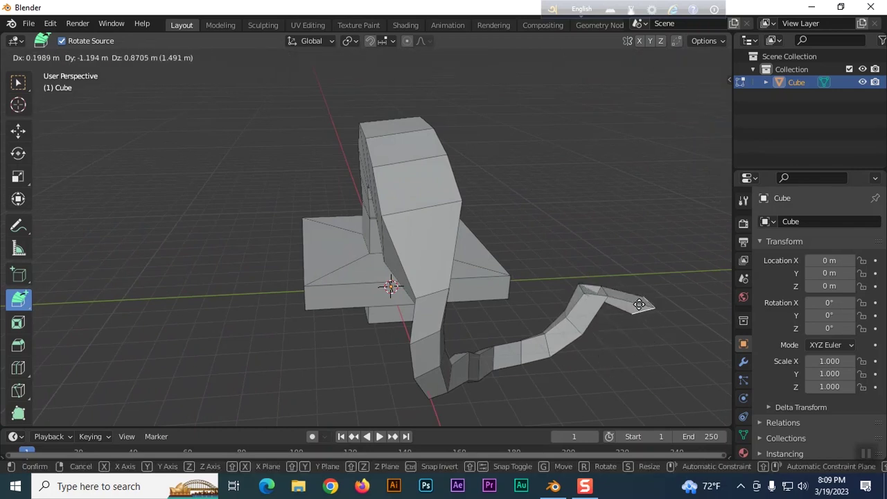
click(641, 332)
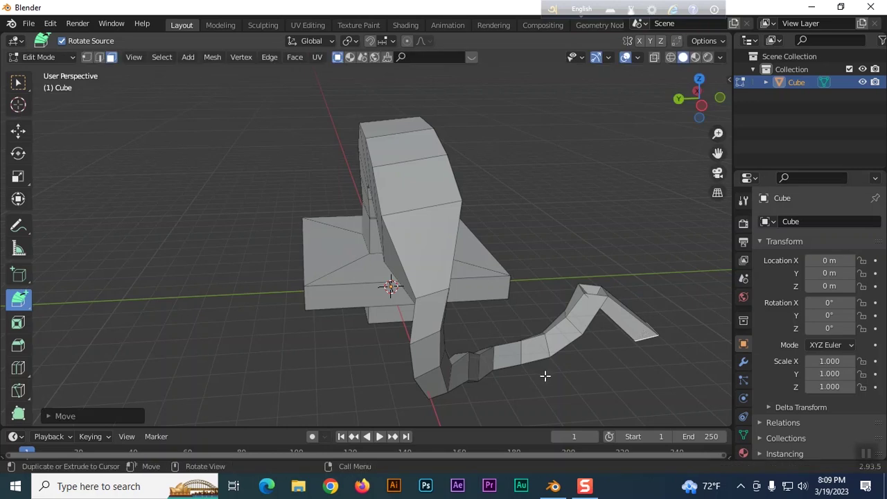
Undo the tail and remaining arm segments down to a short two-segment stub
key(ctrl+z)
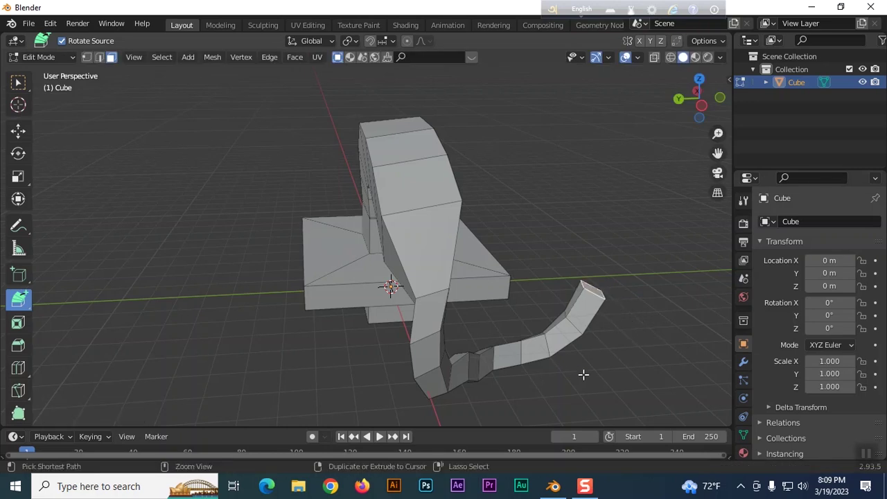
key(ctrl+z)
key(ctrl+z)
key(ctrl+z)
key(ctrl+z)
key(ctrl+z)
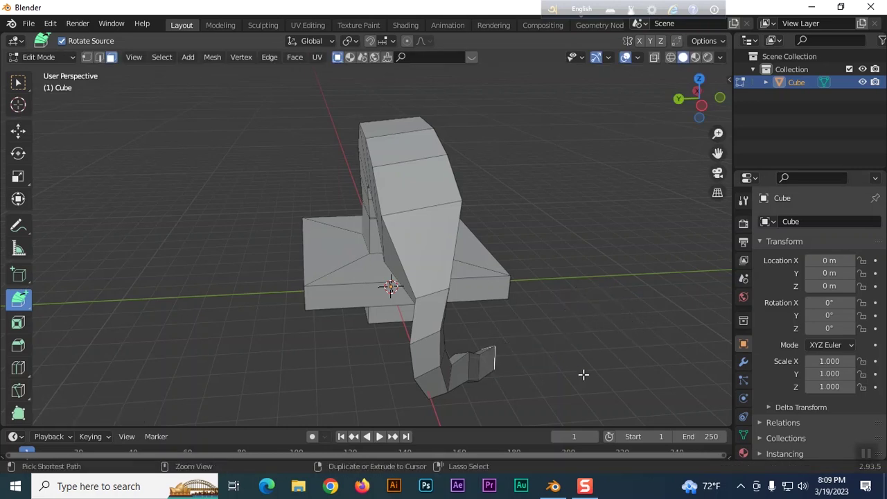
key(ctrl+z)
key(ctrl+z)
key(ctrl+z)
key(ctrl+z)
key(ctrl+z)
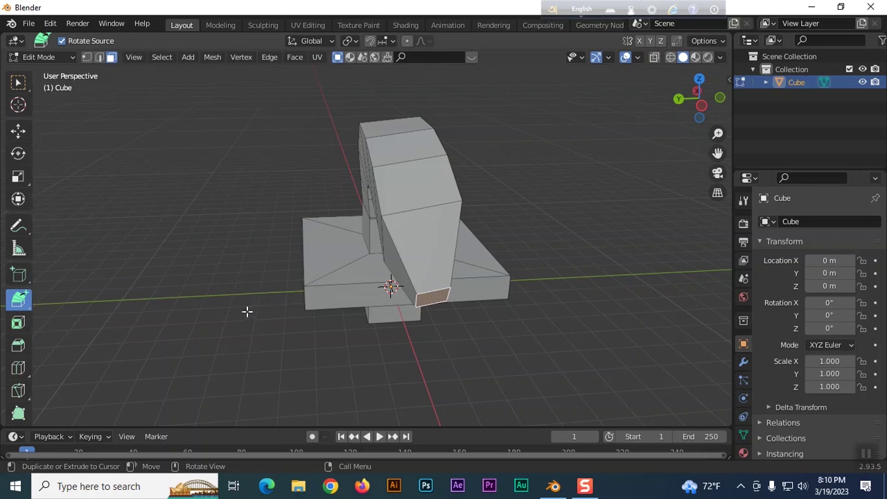
middle_drag(373, 336, 229, 316)
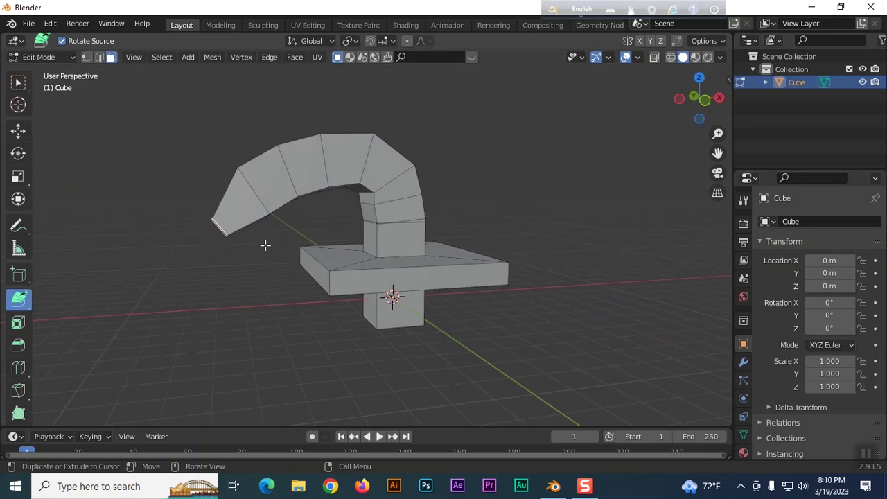
key(ctrl+z)
key(ctrl+z)
key(ctrl+z)
key(ctrl+z)
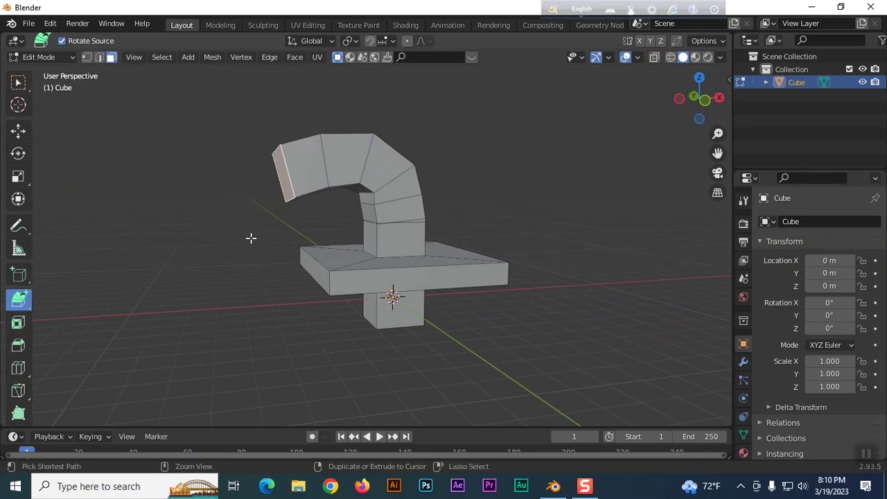
key(ctrl+z)
key(ctrl+z)
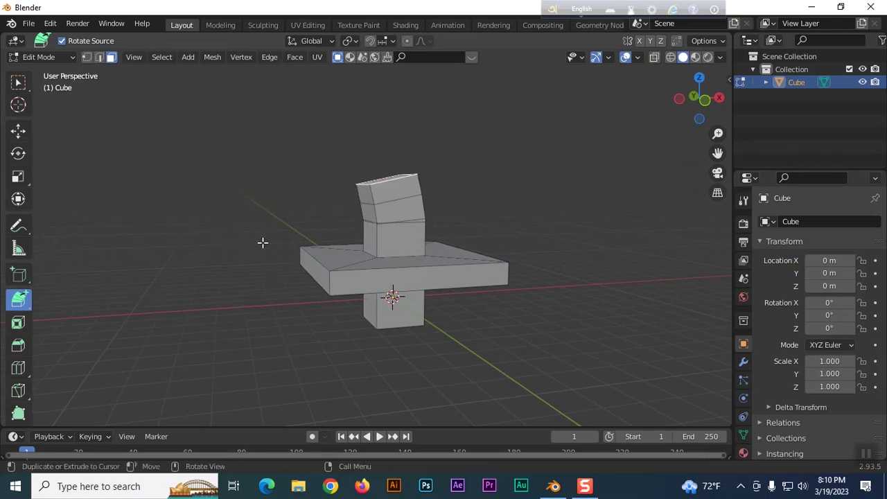
Inset the central box's top face by about 0.21 m, leaving a narrow border
middle_drag(352, 261, 461, 366)
scroll(508, 312, up, 2)
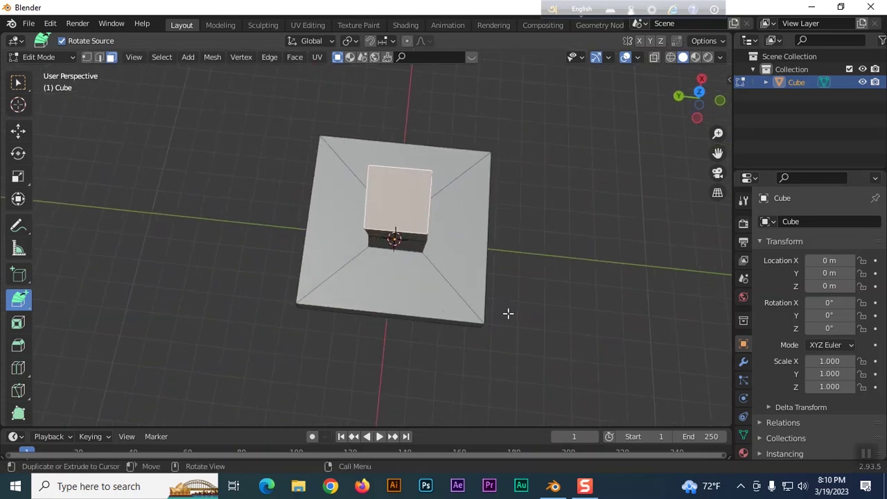
scroll(509, 312, up, 2)
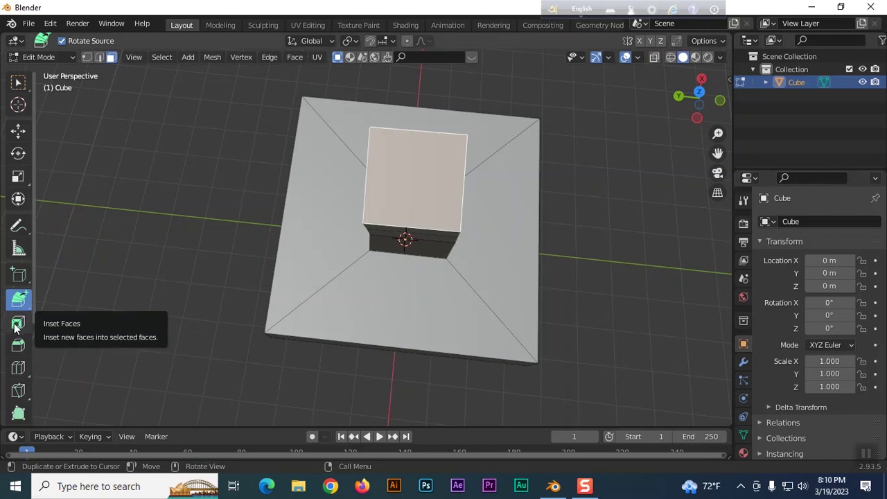
click(16, 323)
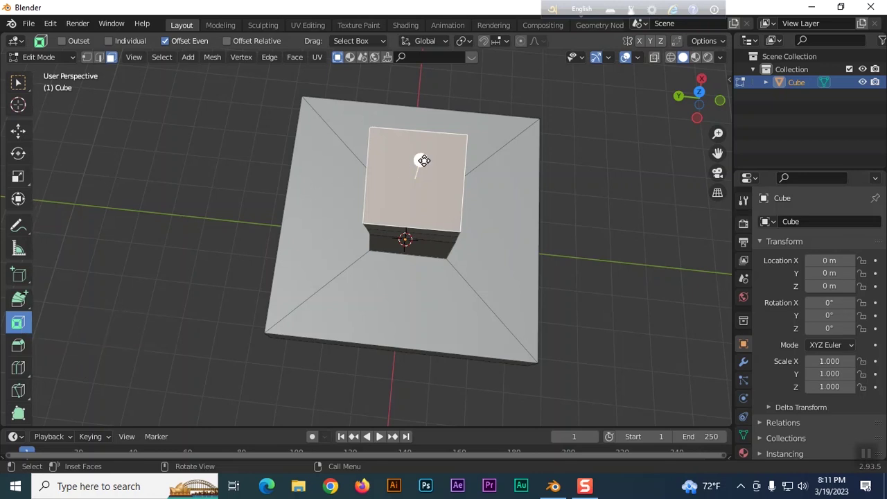
mouse_move(420, 159)
mouse_down()
mouse_move(426, 152)
mouse_move(415, 171)
mouse_up()
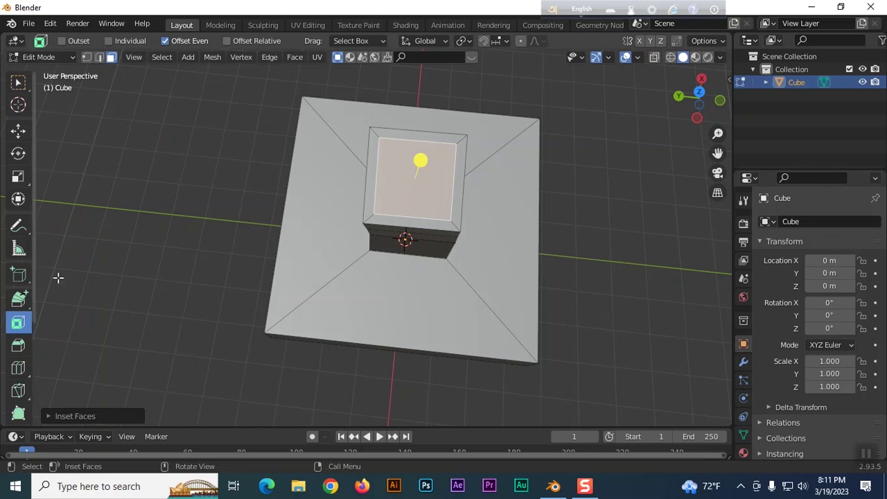
drag(18, 300, 52, 300)
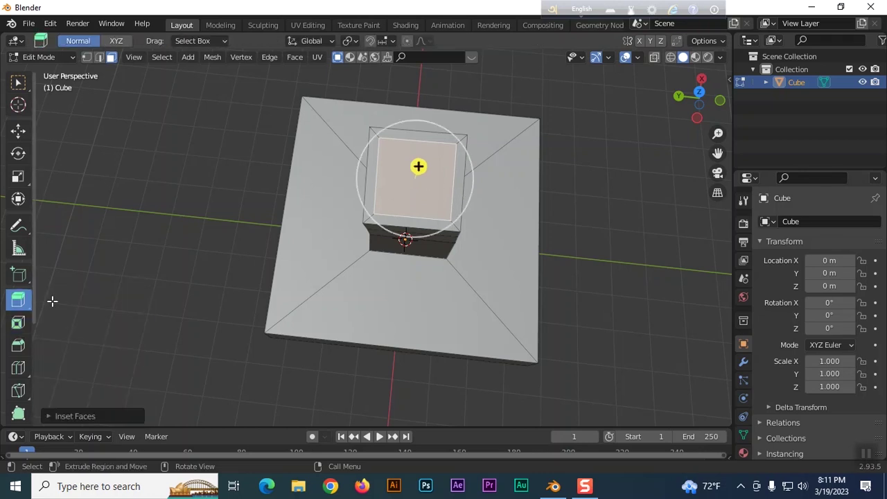
Extrude the inset top face down into the block, forming a recessed hollow inside a raised rim
middle_drag(609, 233, 492, 176)
drag(382, 125, 397, 142)
middle_drag(519, 208, 528, 225)
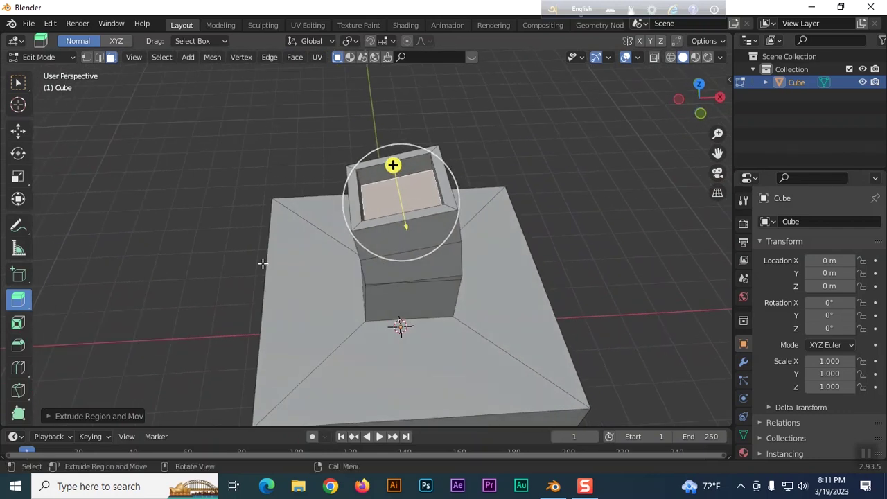
scroll(512, 290, up, 4)
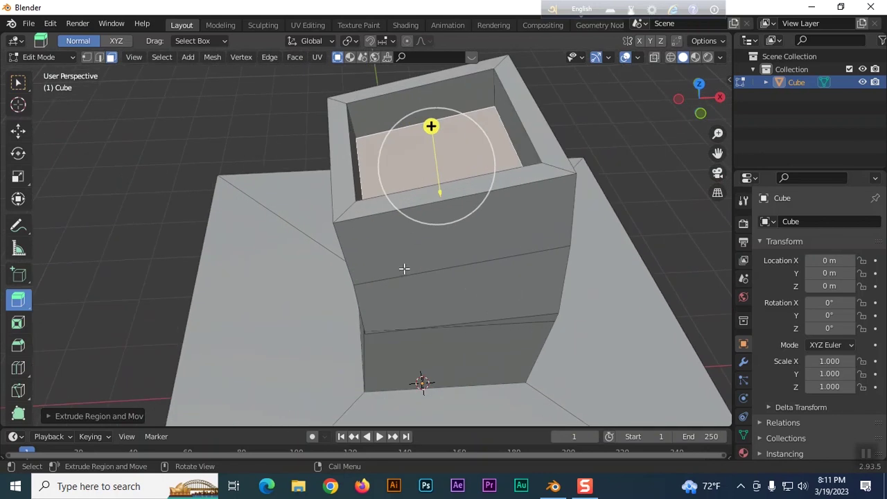
middle_drag(642, 202, 649, 231)
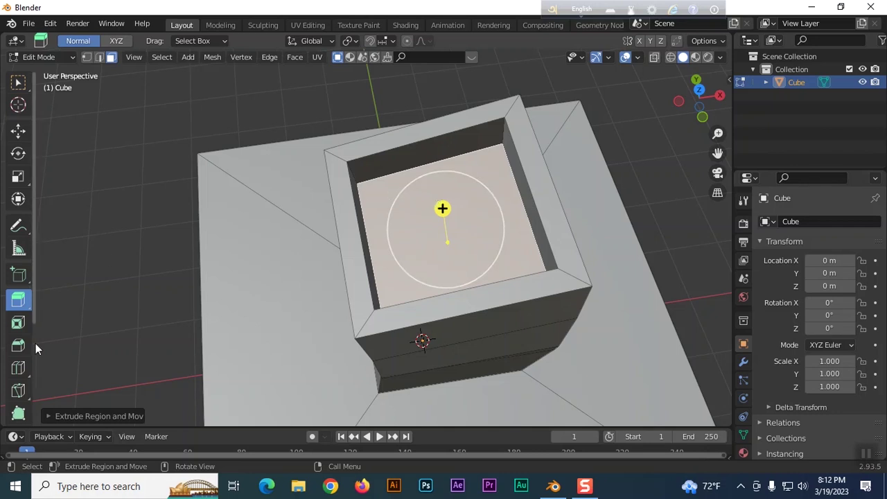
key(e)
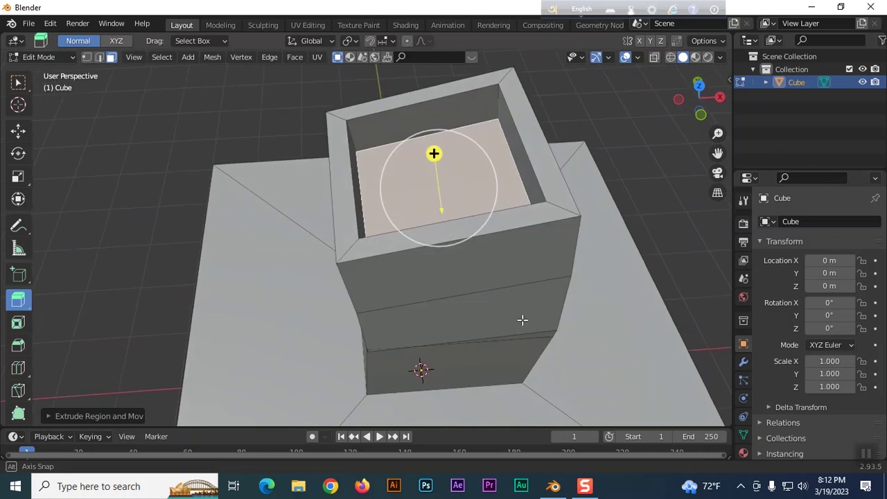
click(523, 319)
middle_drag(522, 320, 518, 302)
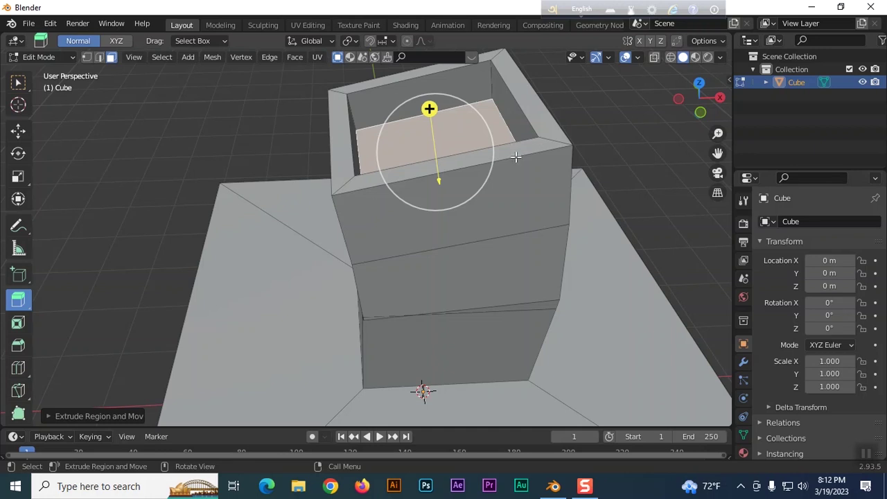
click(13, 349)
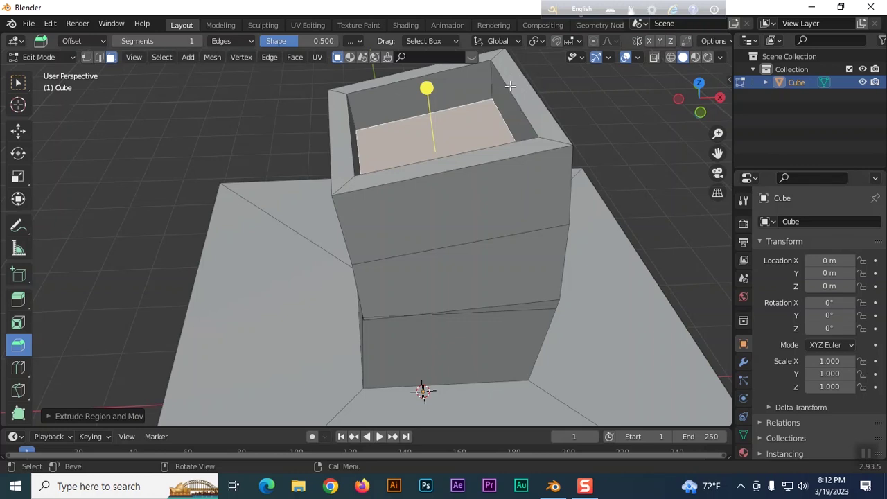
In Edge select mode, select the box's whole outer top rim loop
middle_drag(650, 175, 525, 106)
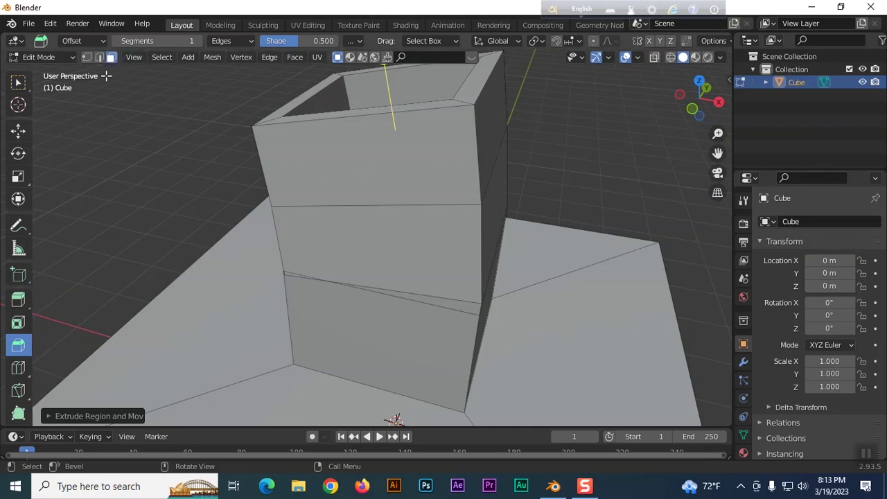
click(352, 175)
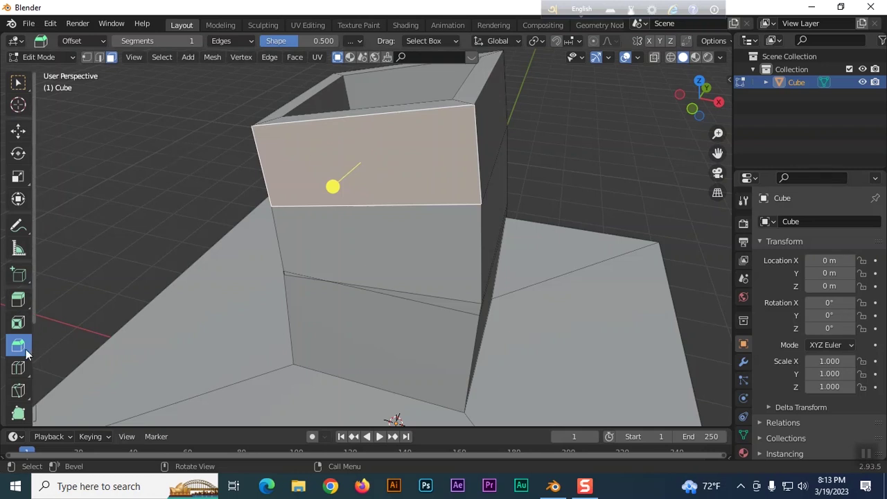
click(99, 58)
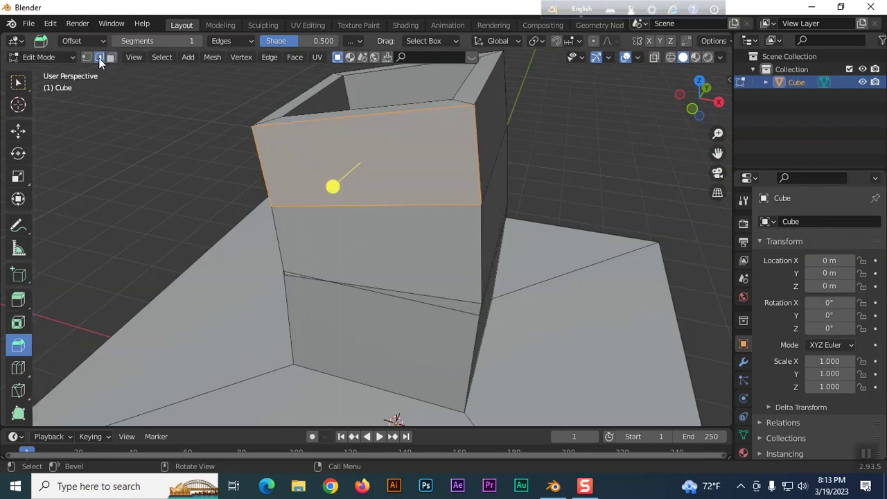
click(144, 91)
click(334, 118)
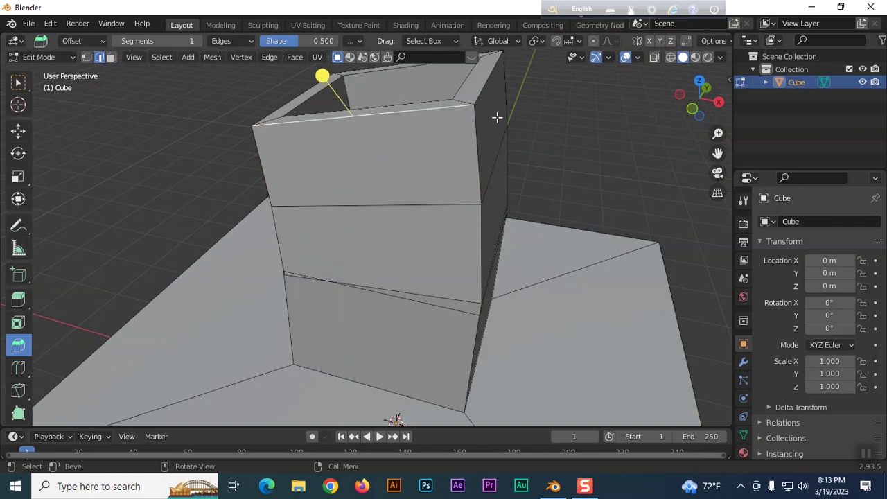
scroll(499, 119, up, 2)
scroll(501, 120, down, 5)
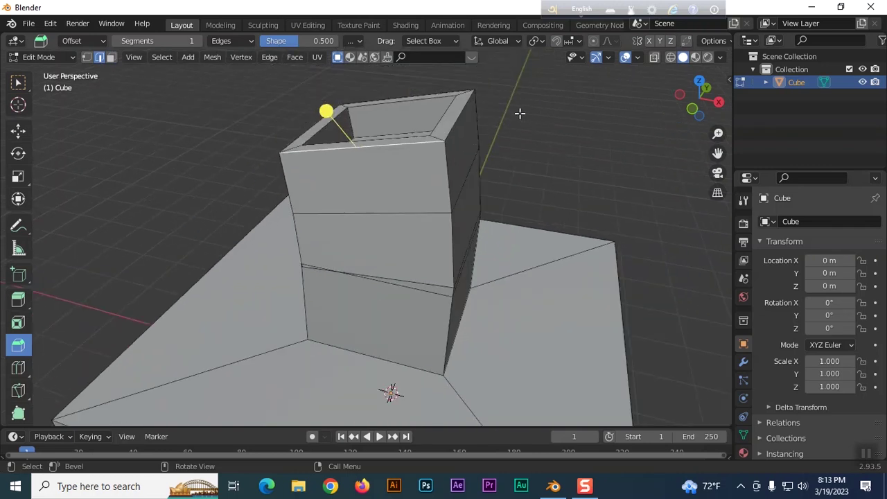
middle_drag(519, 113, 531, 148)
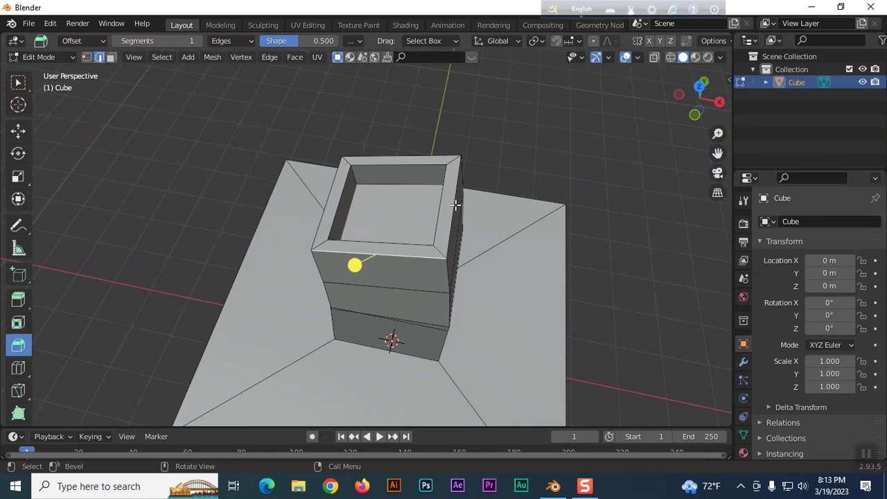
alt+click(454, 205)
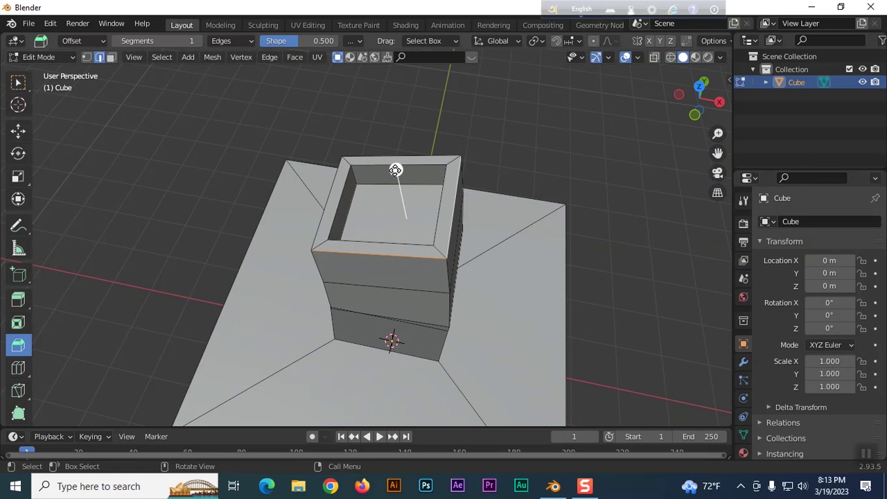
Bevel the rim edges 0.108 m wide with 50 segments, then deselect them
drag(395, 169, 393, 163)
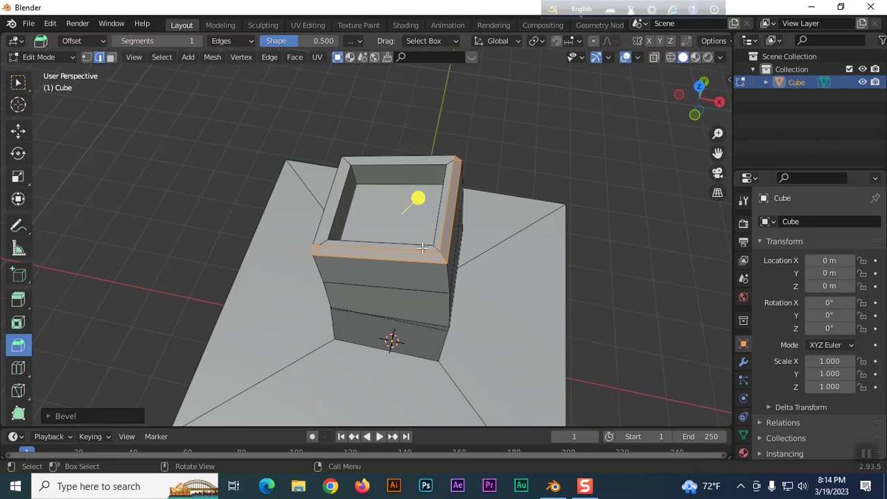
middle_drag(559, 254, 414, 224)
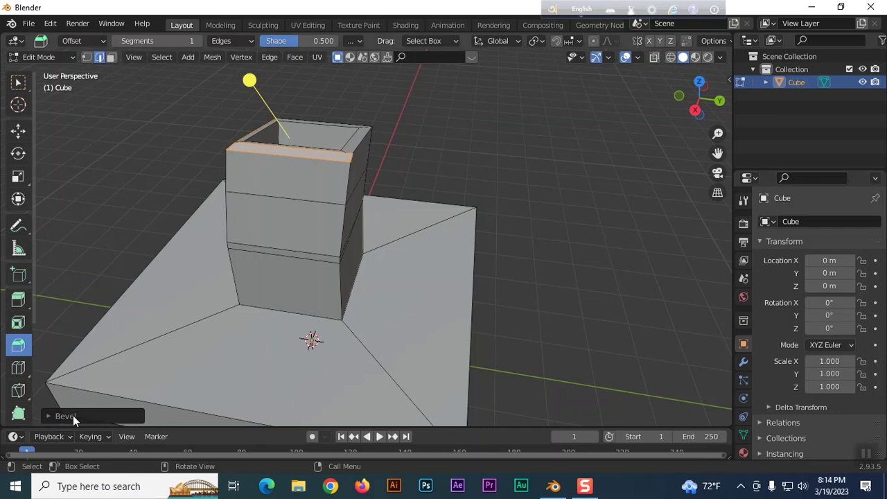
click(49, 416)
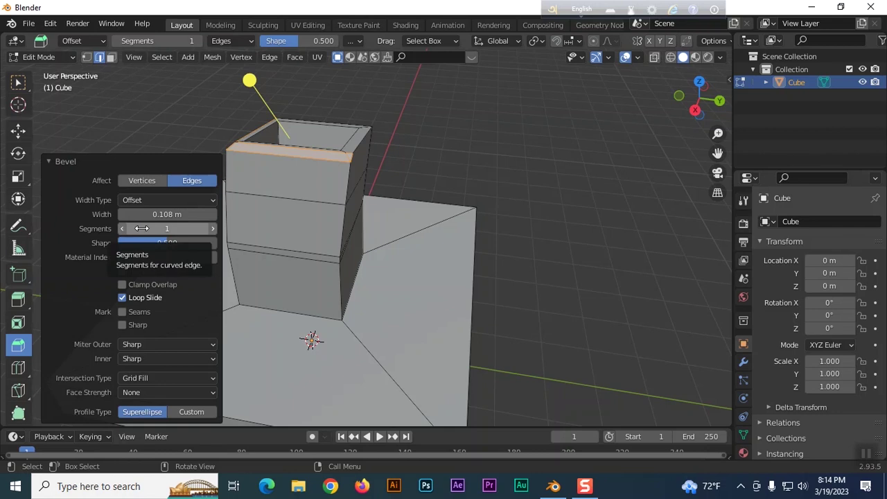
drag(141, 228, 166, 228)
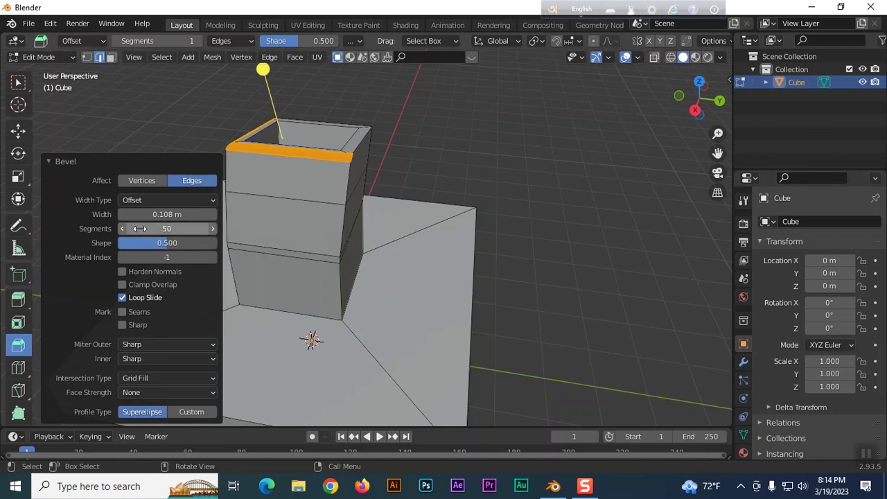
click(116, 135)
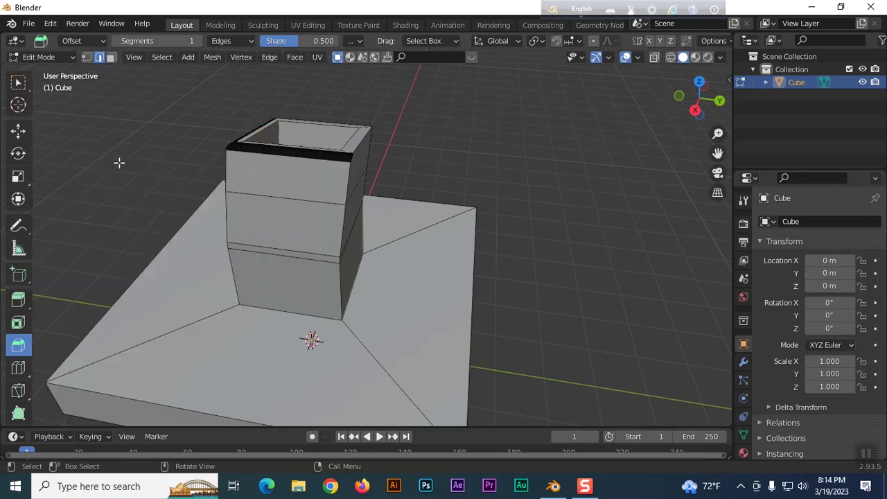
key(Tab)
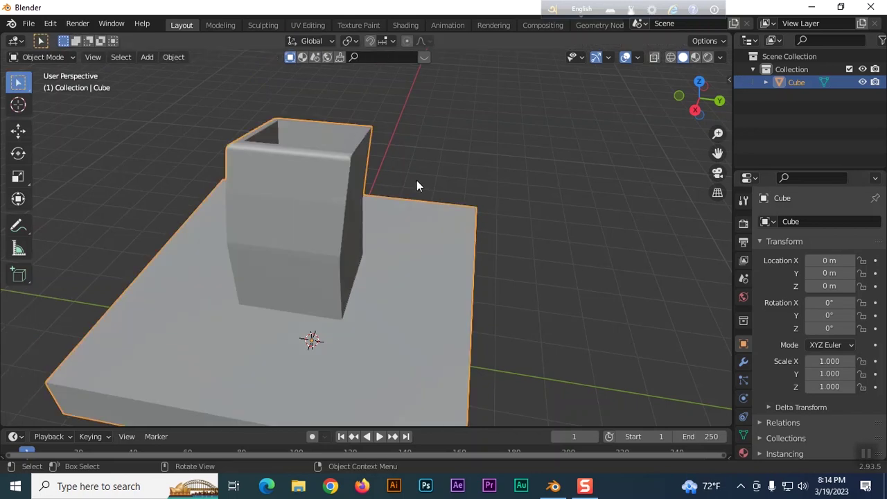
middle_drag(416, 183, 363, 185)
click(521, 202)
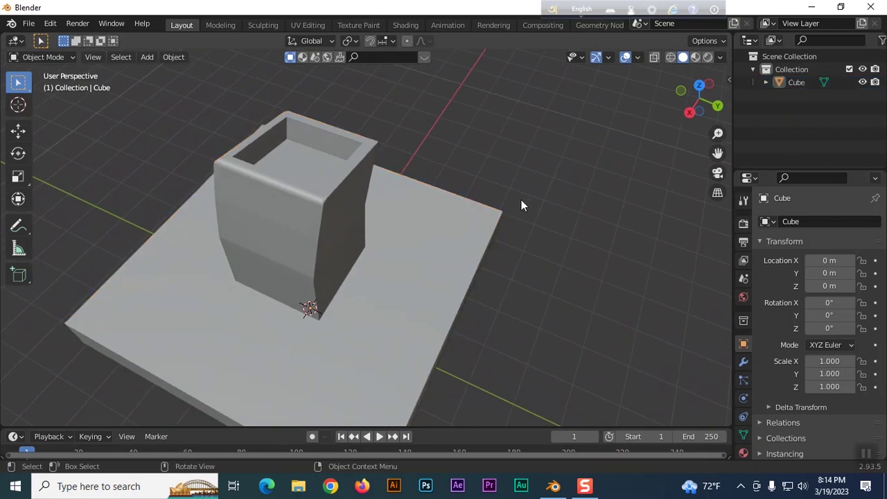
middle_drag(521, 205, 573, 225)
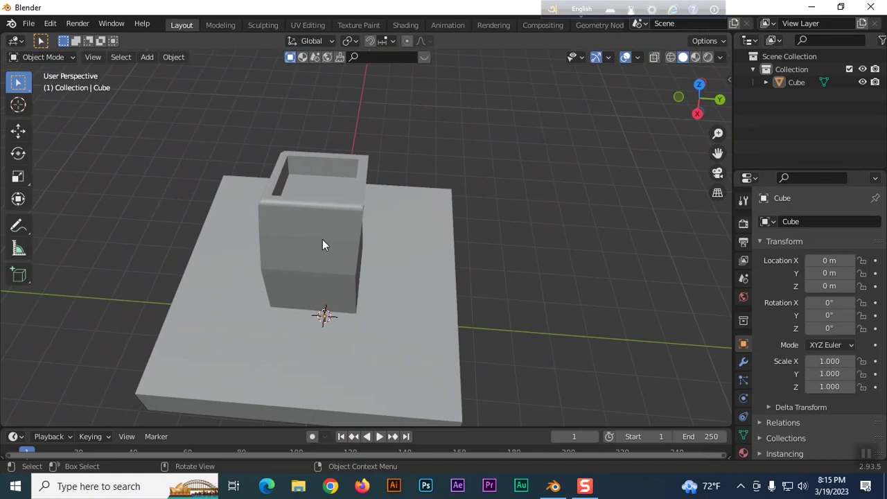
middle_drag(322, 243, 555, 235)
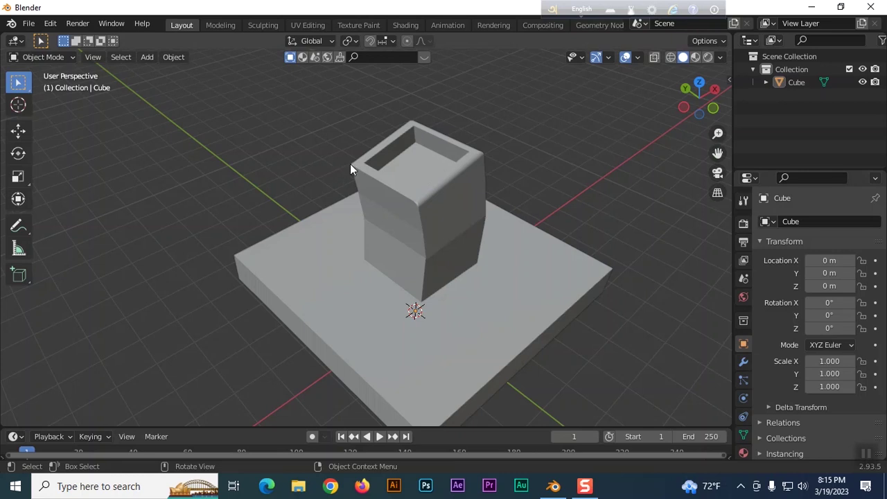
key(Tab)
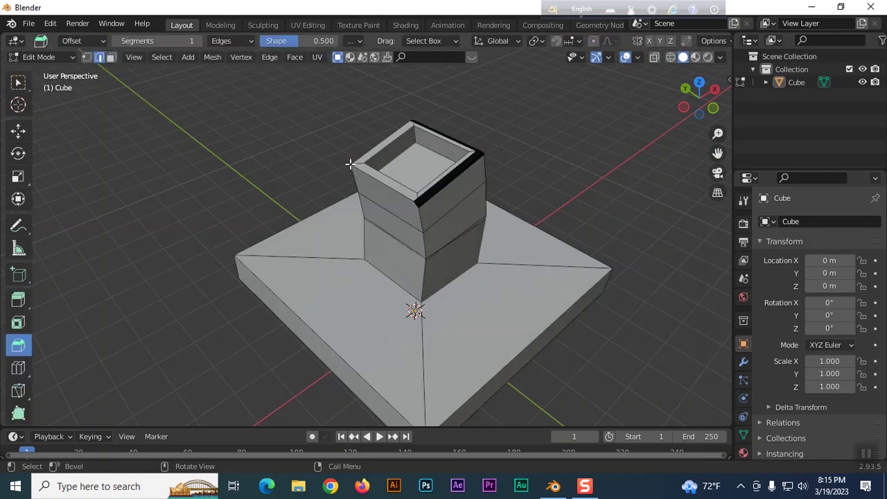
click(85, 56)
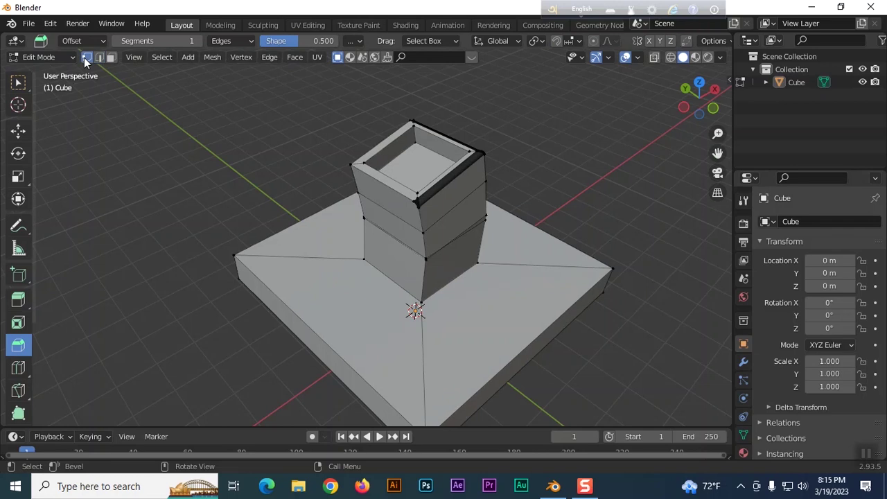
click(351, 164)
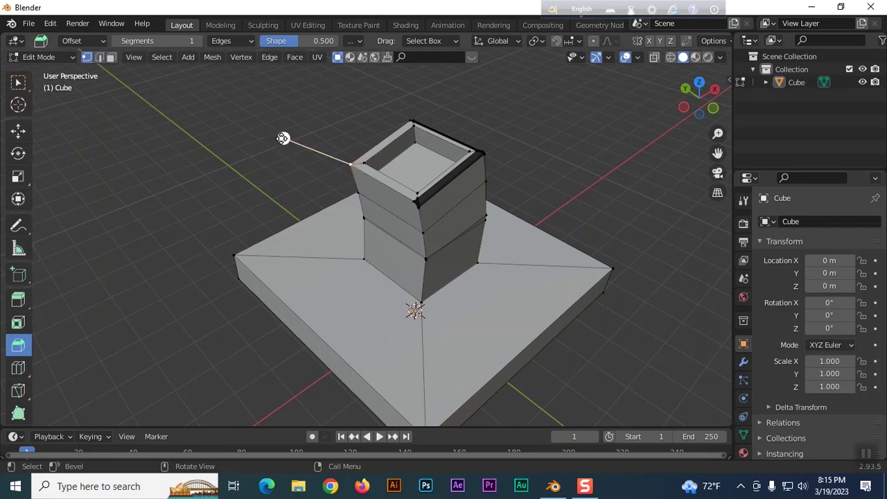
drag(282, 138, 249, 128)
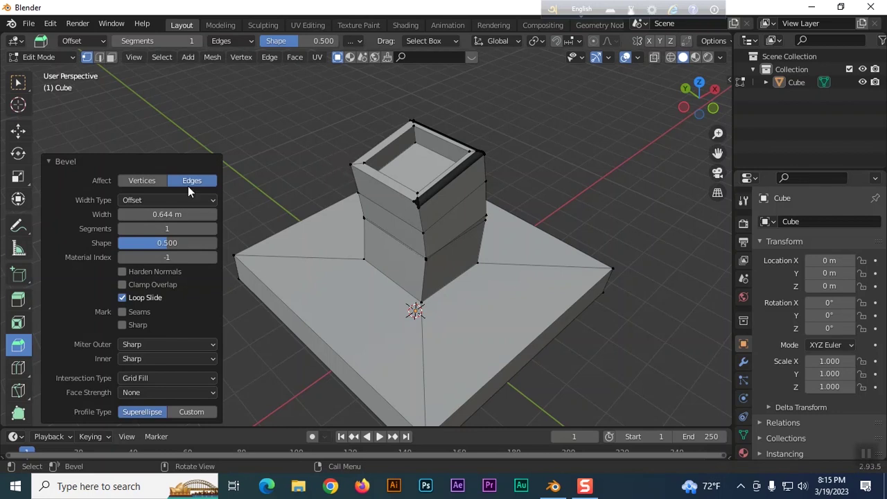
click(146, 181)
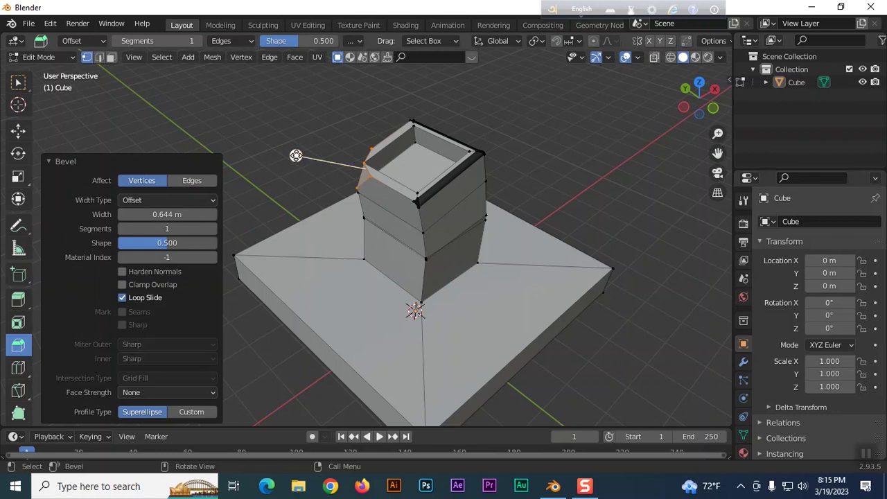
key(ctrl+b)
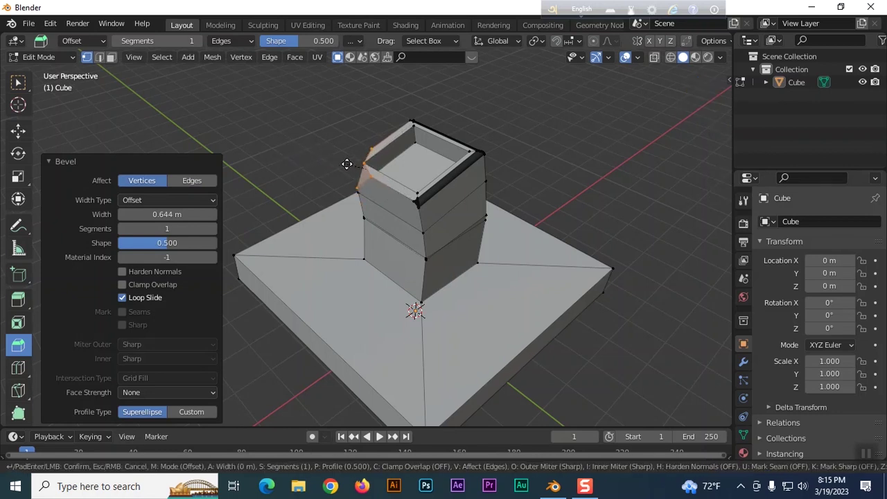
click(296, 155)
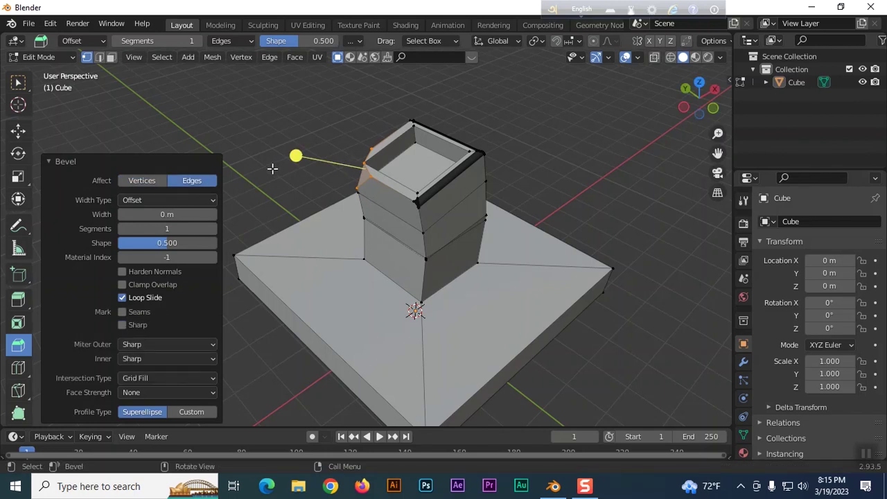
key(ctrl+z)
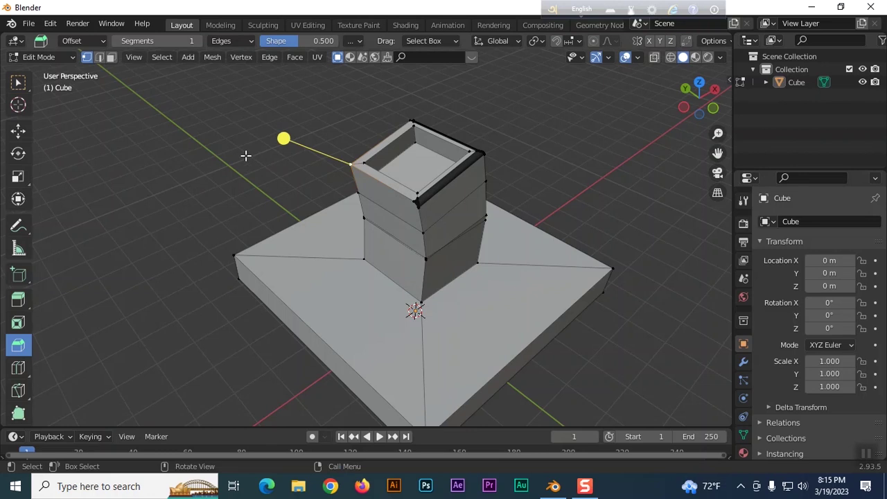
mouse_move(284, 138)
mouse_down()
mouse_move(259, 128)
mouse_move(283, 139)
mouse_up()
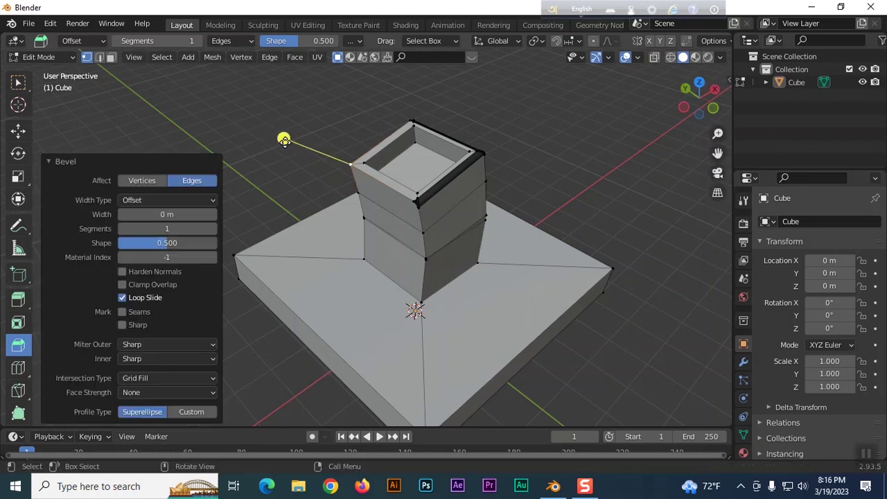
click(143, 179)
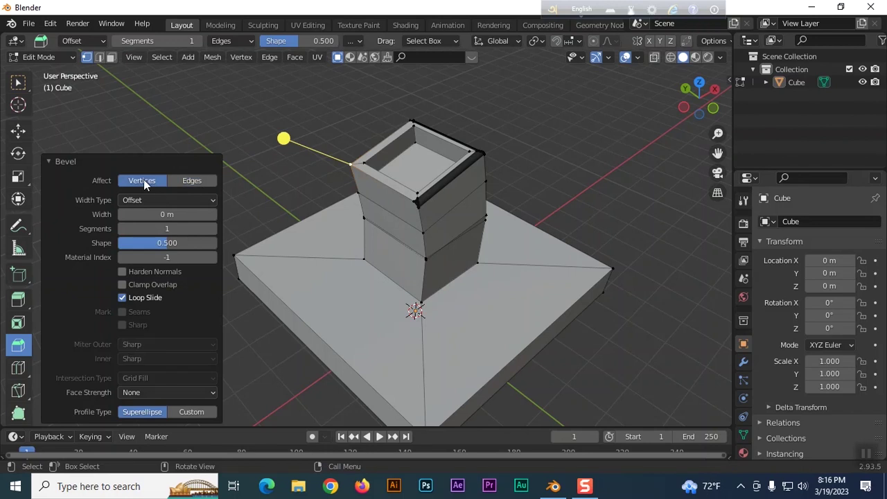
drag(283, 139, 309, 139)
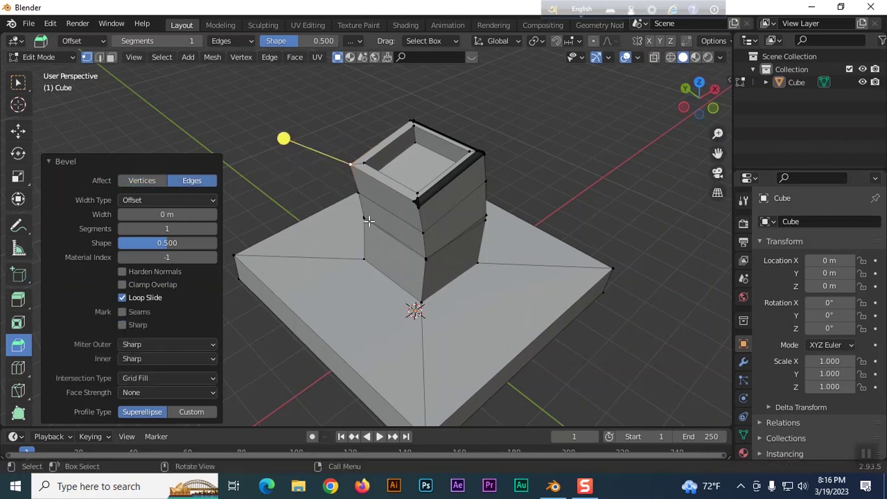
middle_drag(277, 176, 376, 166)
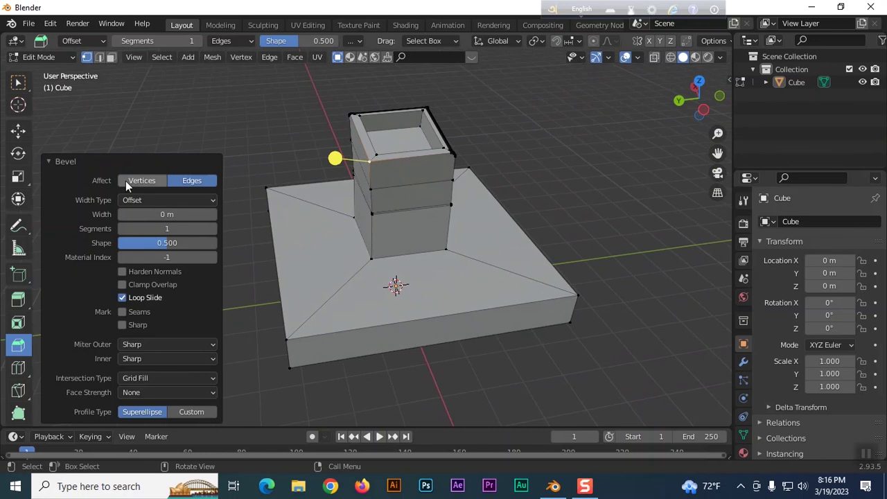
click(126, 181)
drag(335, 158, 374, 164)
key(v)
click(379, 158)
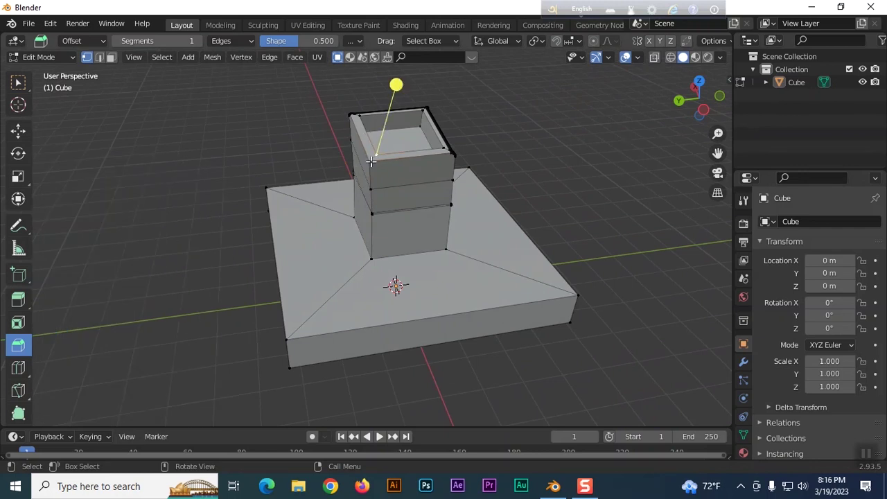
mouse_move(335, 157)
mouse_down()
mouse_move(337, 163)
mouse_move(319, 165)
mouse_move(342, 166)
mouse_up()
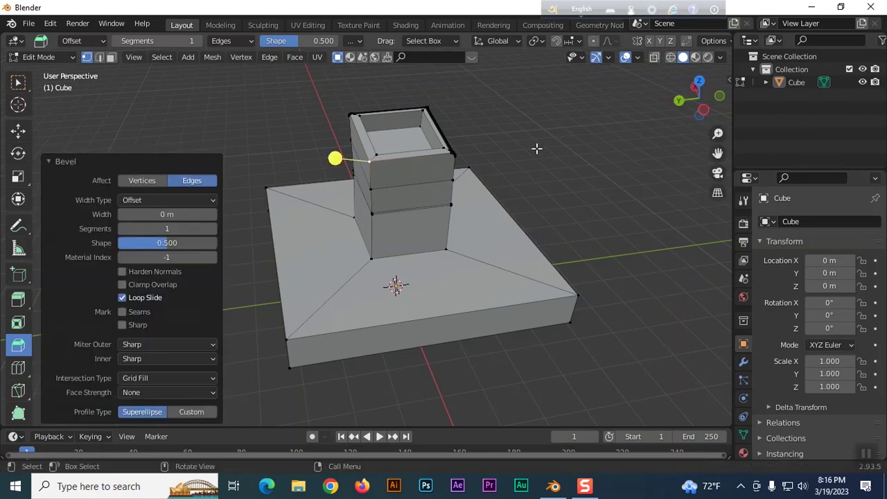
Give the rim corner a 0.323 m, 66-segment vertex bevel, then return to Object Mode
middle_drag(536, 148, 499, 173)
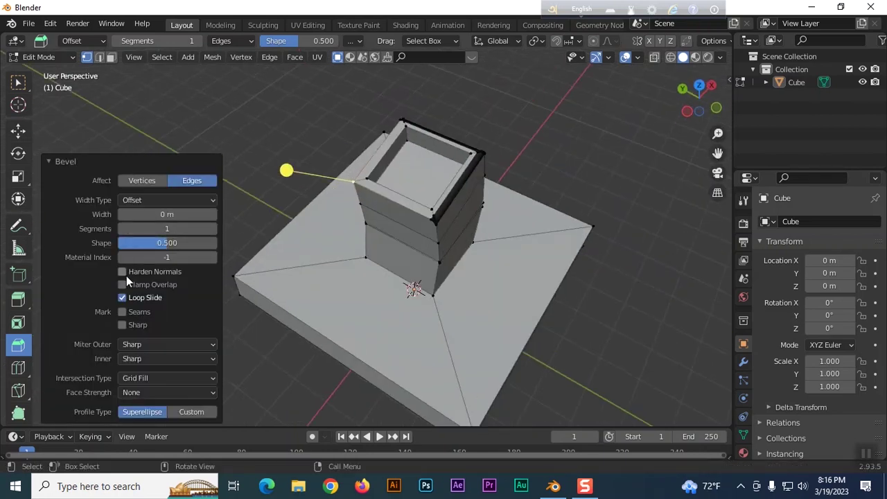
mouse_move(167, 229)
mouse_down()
mouse_move(182, 229)
mouse_move(170, 229)
mouse_up()
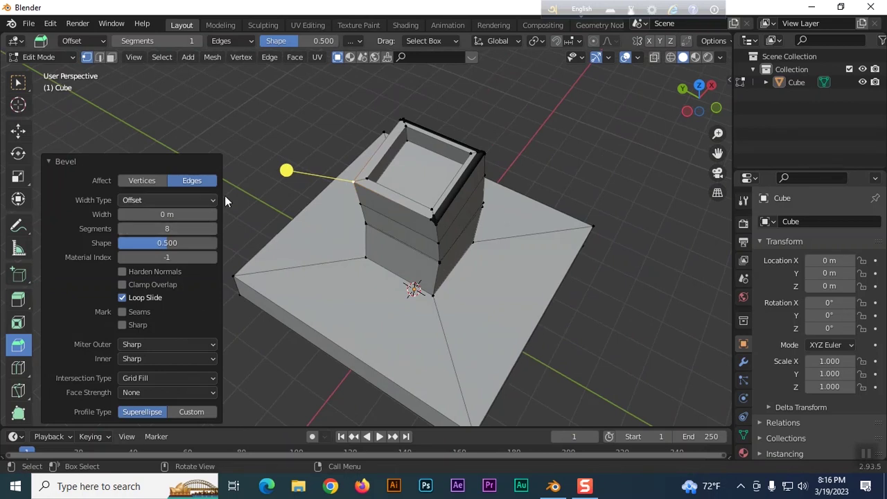
drag(287, 171, 269, 178)
click(165, 181)
click(139, 180)
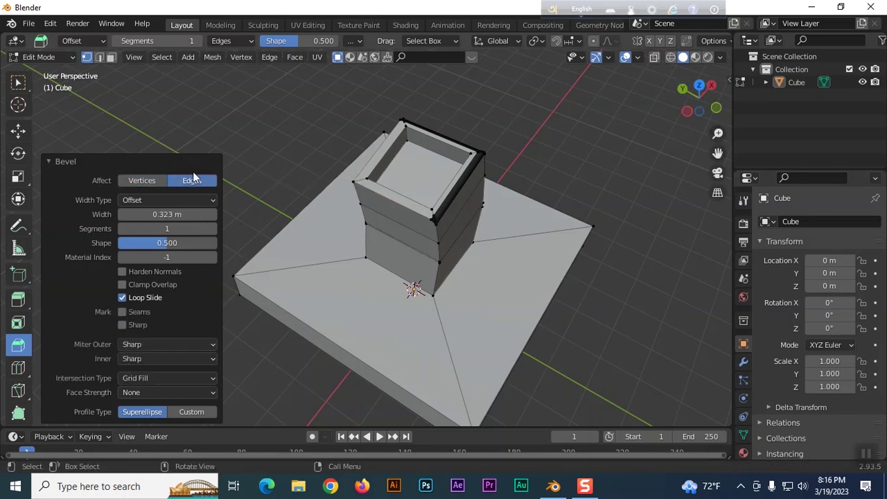
click(142, 179)
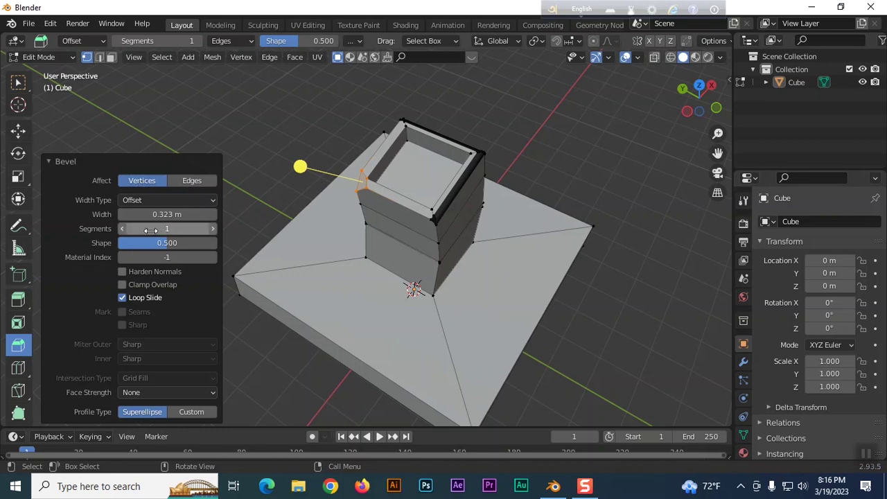
drag(151, 230, 183, 231)
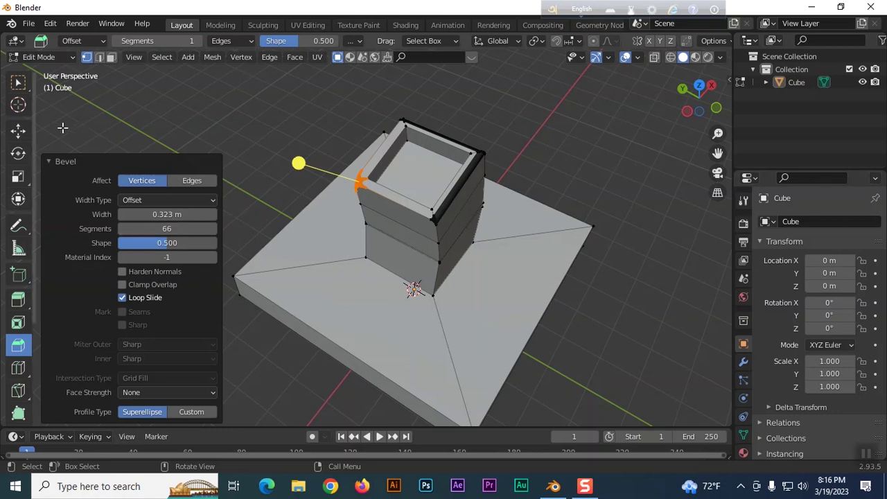
click(109, 121)
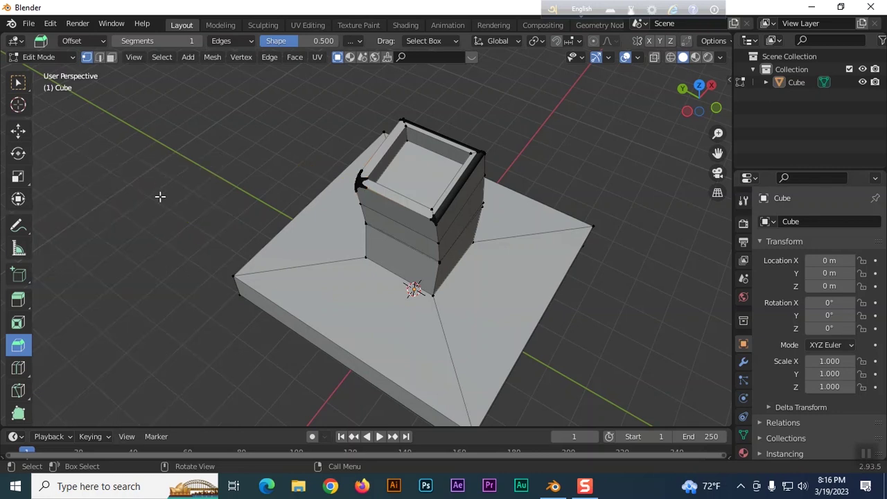
key(Tab)
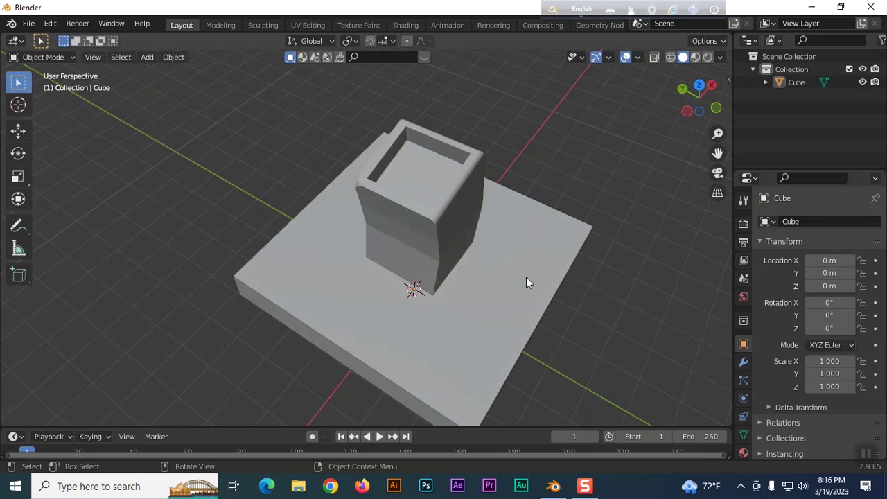
Orbit the view around the bevelled box and its square base
middle_drag(526, 277, 501, 264)
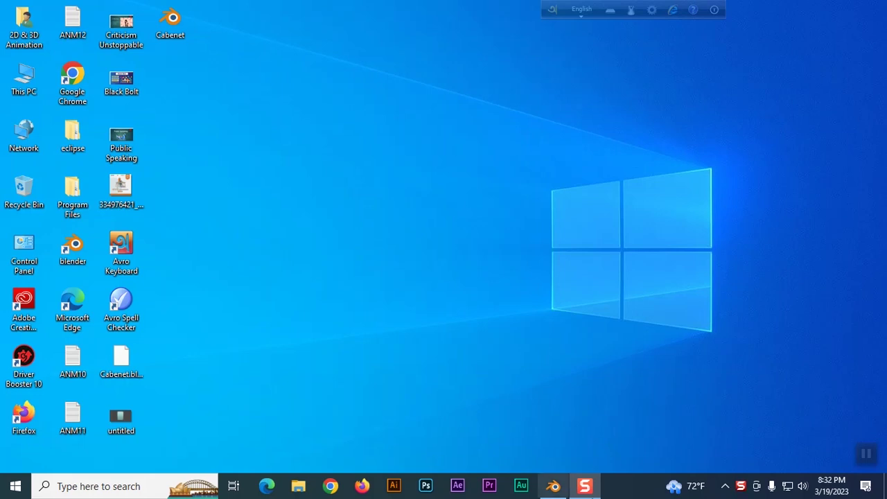
Restore Blender, enter Edit Mode on the new cube with nothing selected, and pick Loop Cut
click(553, 486)
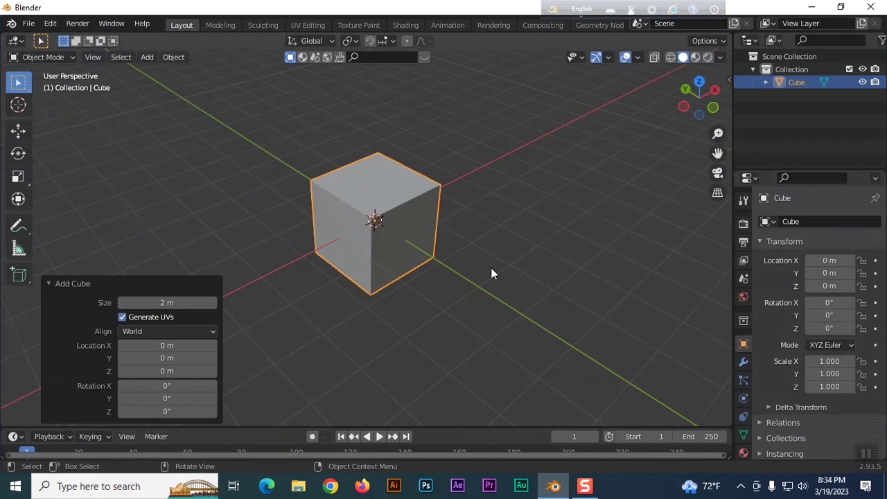
key(Tab)
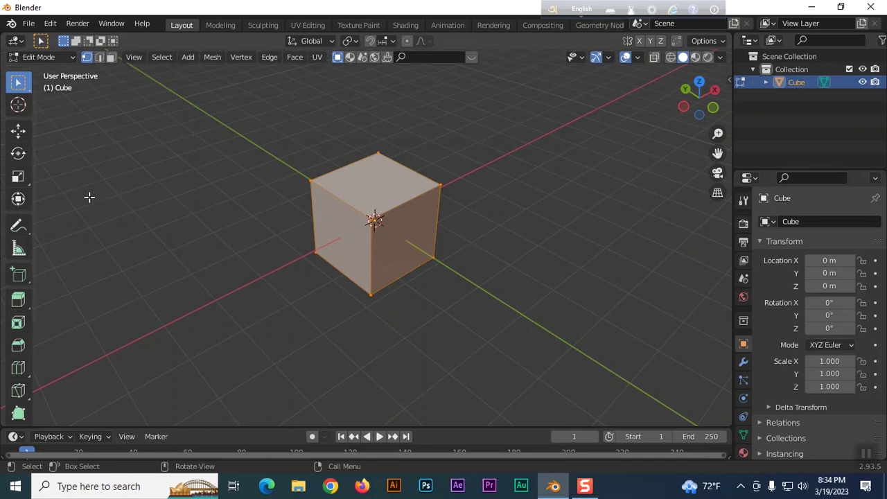
click(145, 261)
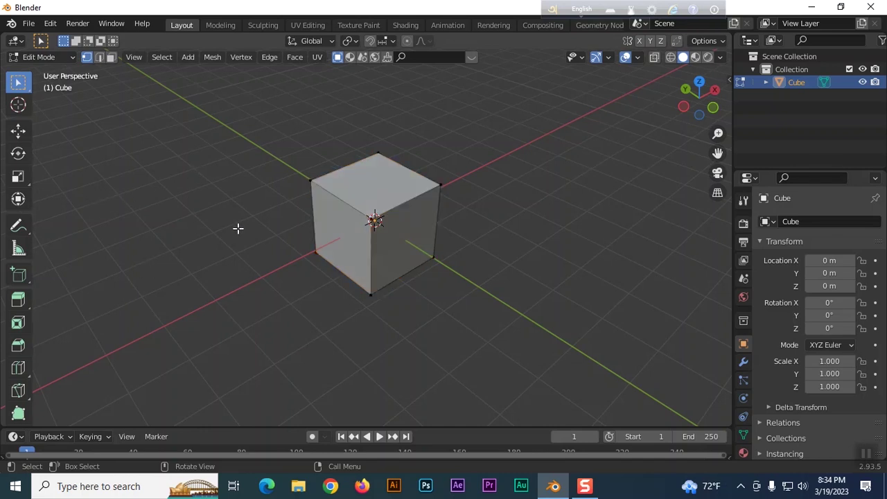
click(18, 374)
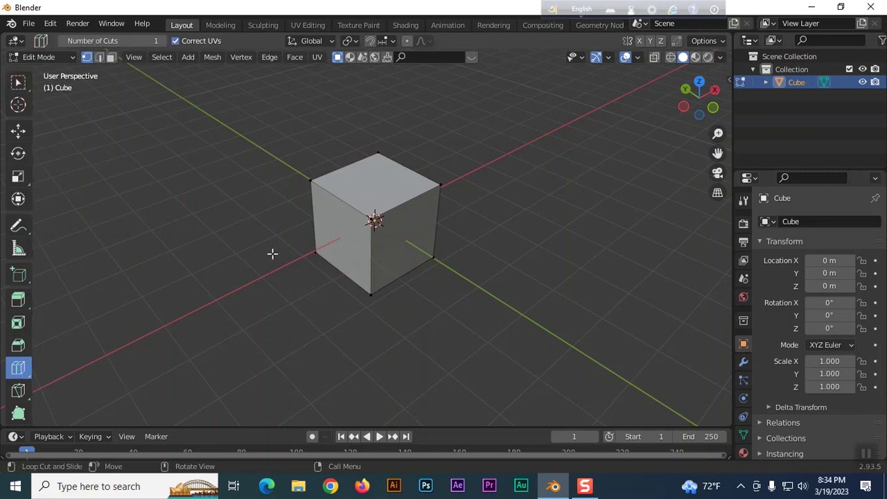
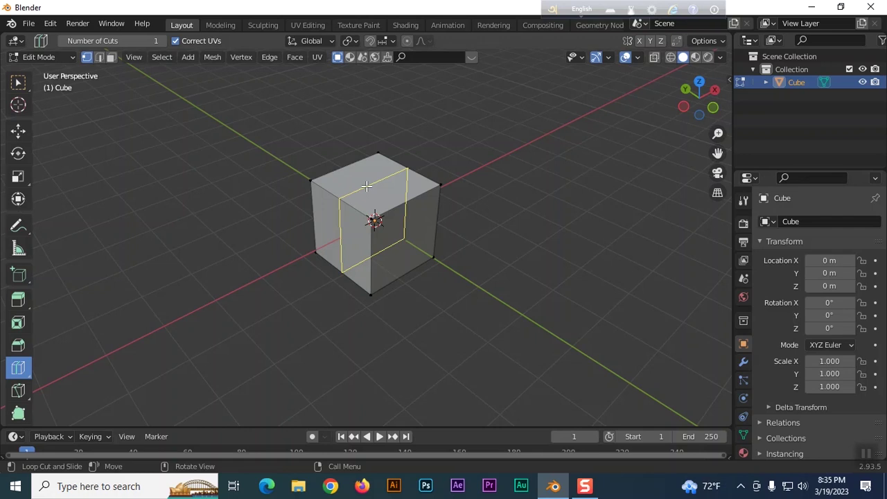
Add an edge loop around the cube and slide it off-centre to factor 0.536
click(365, 186)
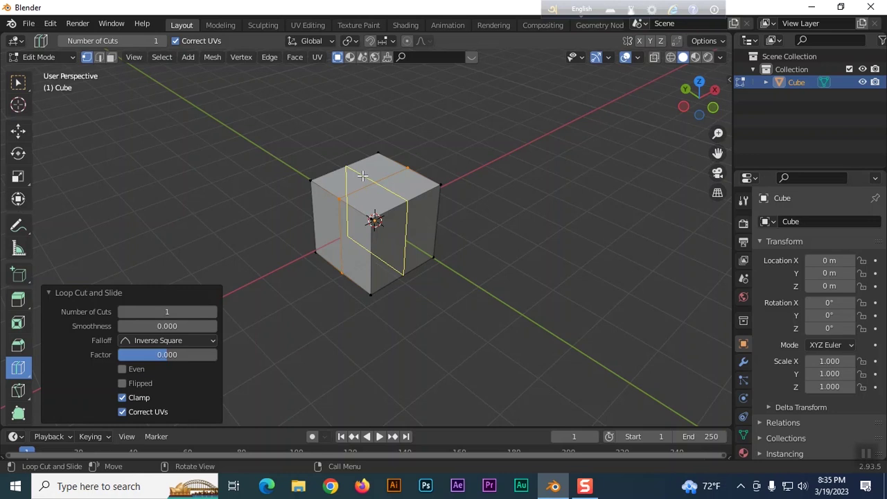
mouse_move(362, 176)
mouse_down()
mouse_move(382, 170)
mouse_move(340, 181)
mouse_move(372, 178)
mouse_move(352, 187)
mouse_up()
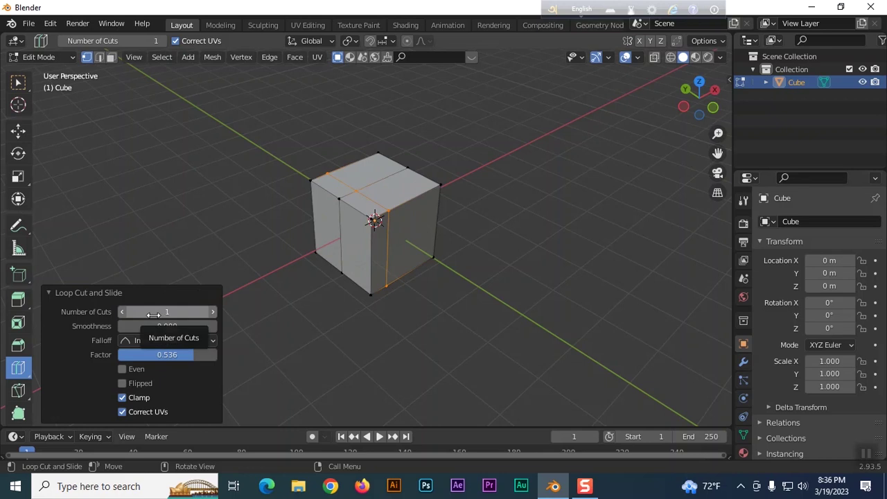
Raise the loop cut's Number of Cuts to 6, then return to the Select Box tool
drag(160, 311, 243, 311)
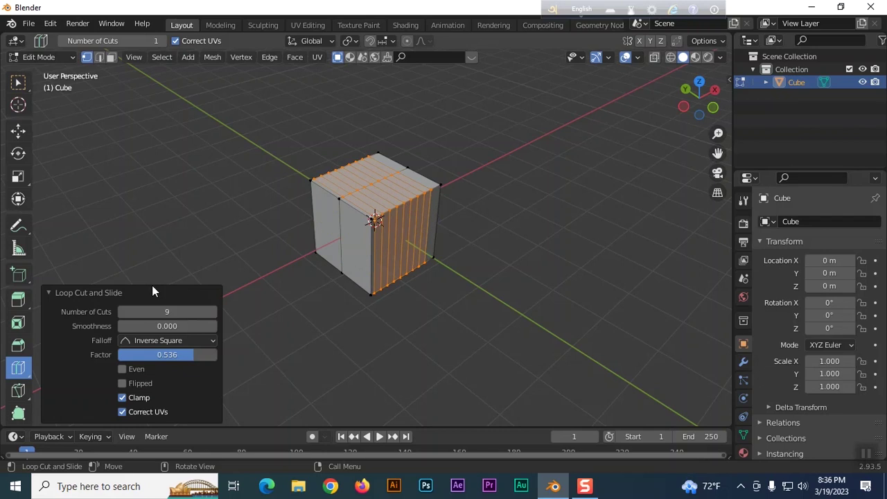
drag(158, 312, 137, 312)
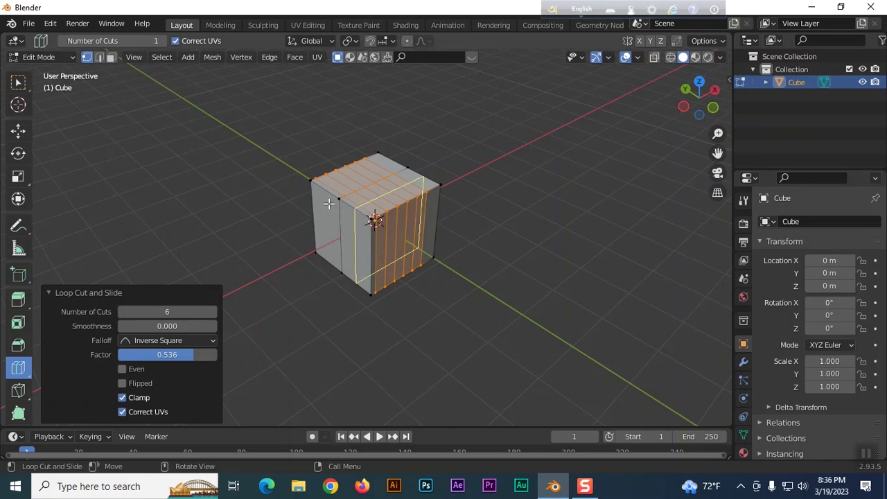
click(18, 84)
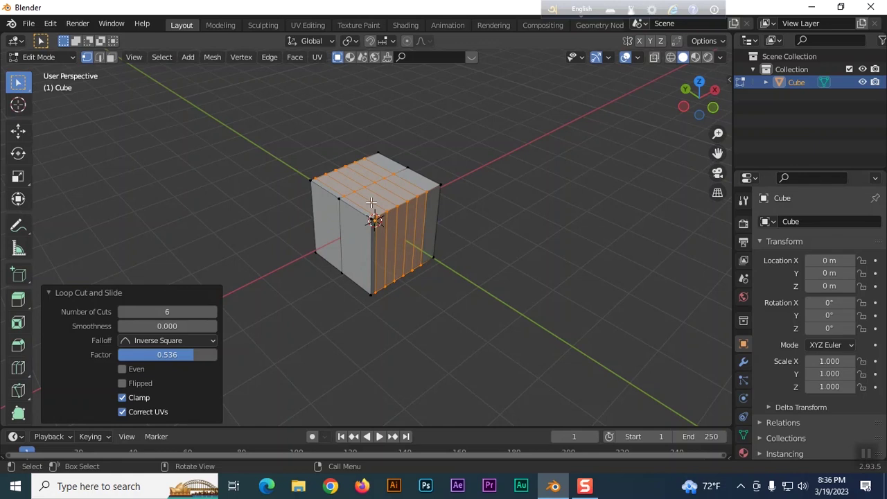
Clear the selection and select two top faces of the cube in Face select mode
click(415, 180)
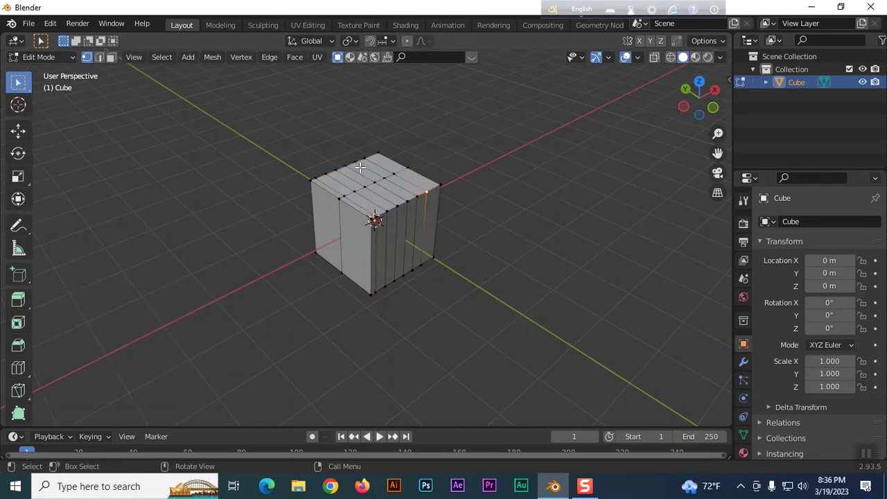
click(111, 59)
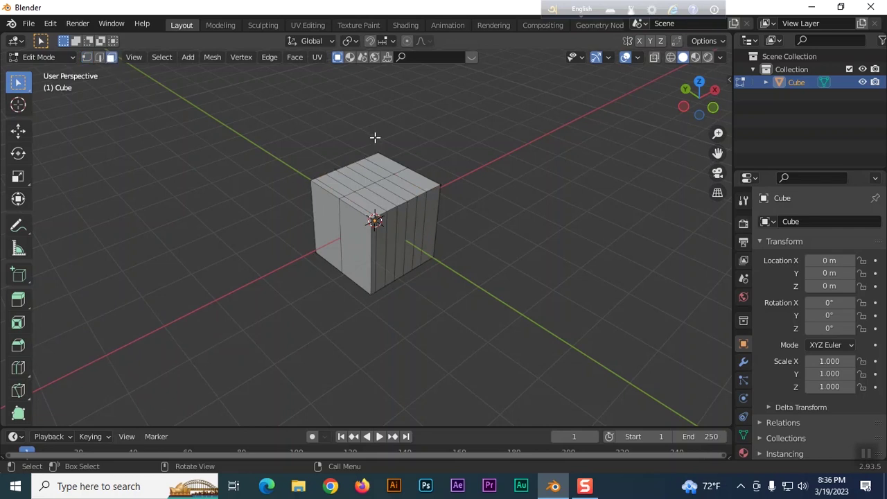
click(390, 161)
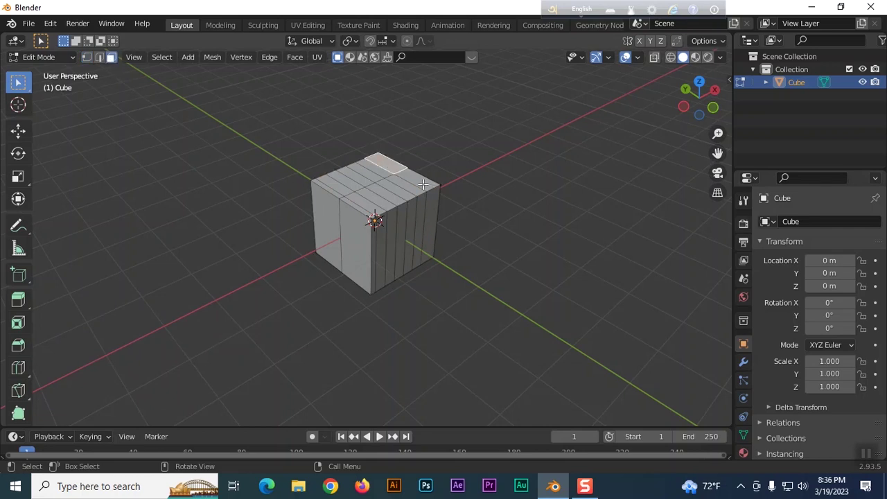
shift+click(423, 184)
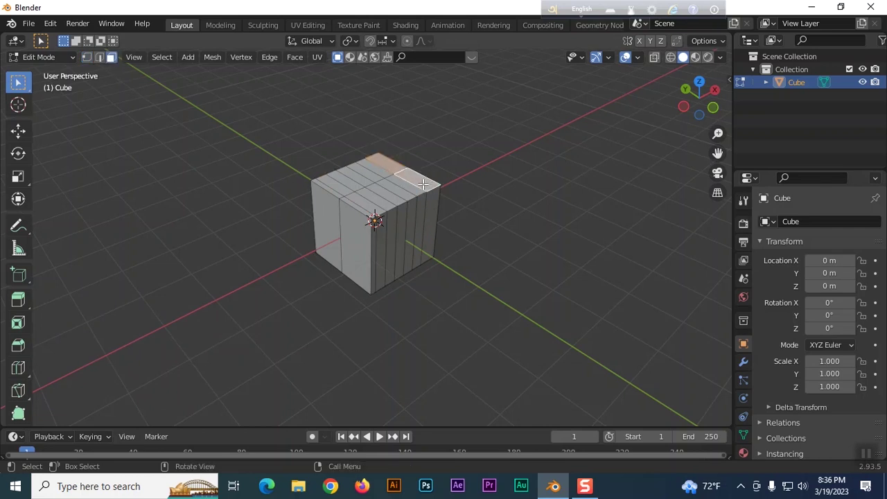
Extrude the two faces 1.8309 m upward into a tall back block, then select its left face
click(21, 300)
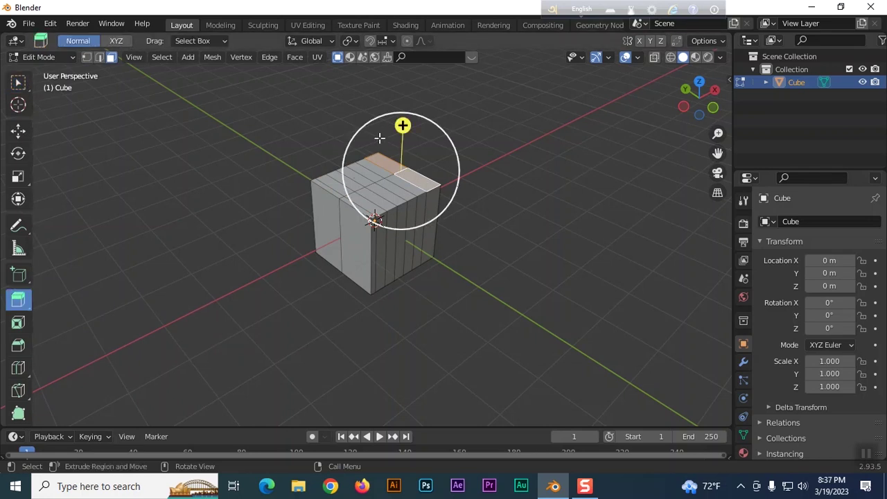
drag(402, 126, 409, 416)
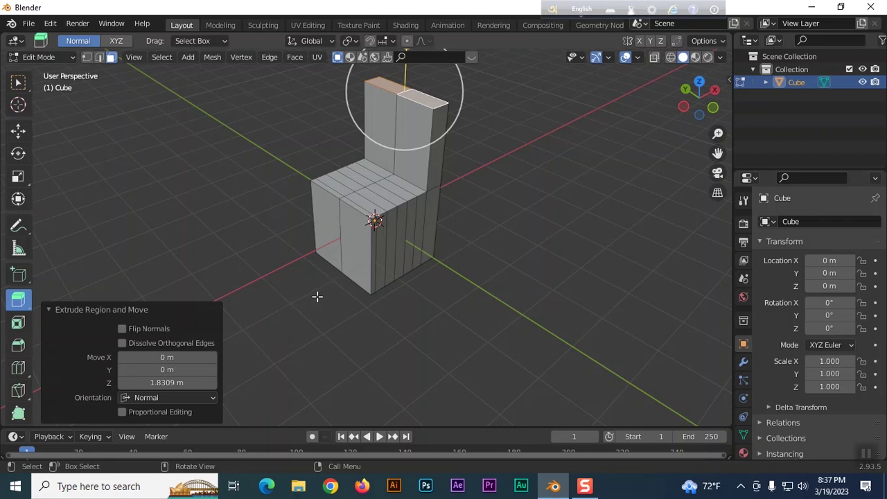
middle_drag(356, 287, 433, 281)
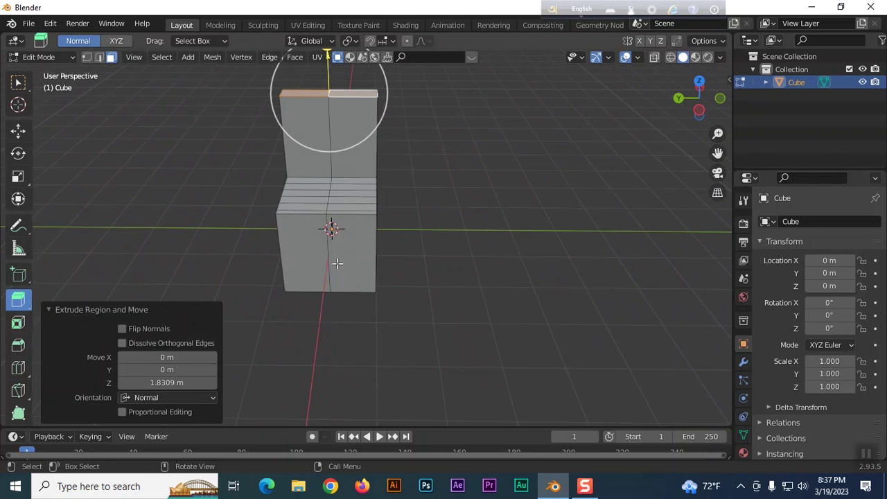
middle_drag(474, 242, 448, 247)
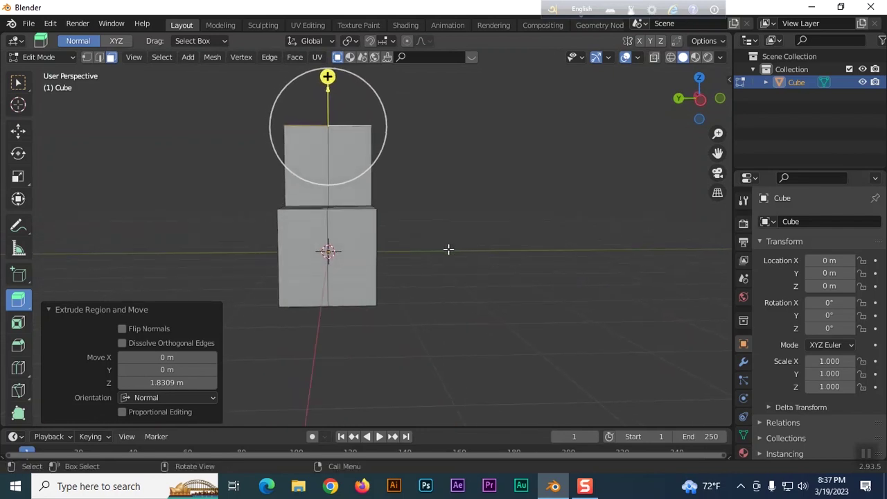
click(307, 162)
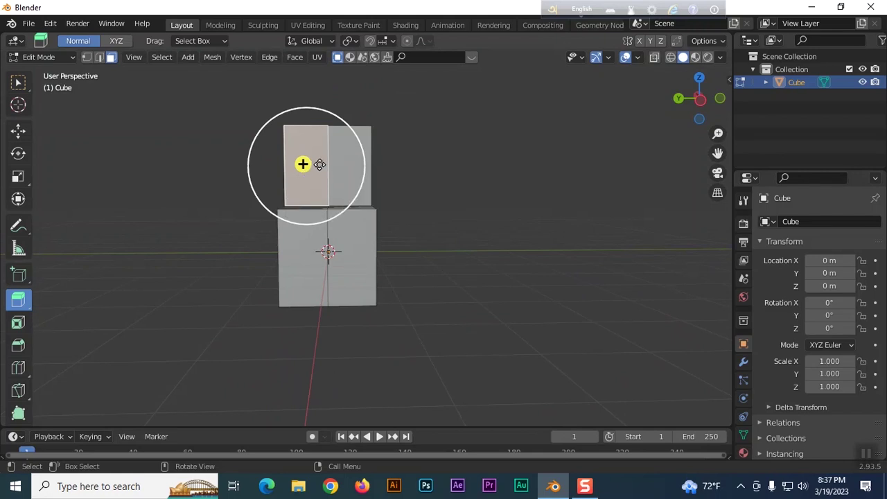
Inset the selected face of the back block with 0.1104 m thickness
click(18, 323)
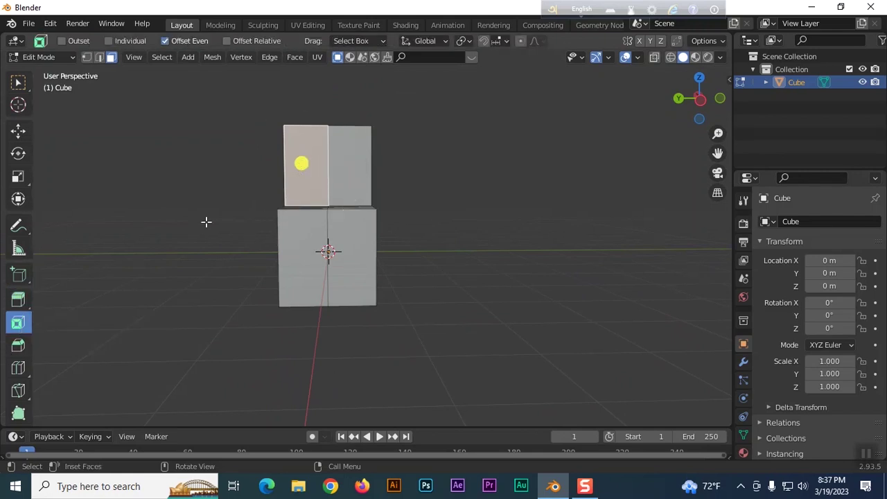
middle_drag(428, 188, 326, 166)
drag(326, 165, 319, 162)
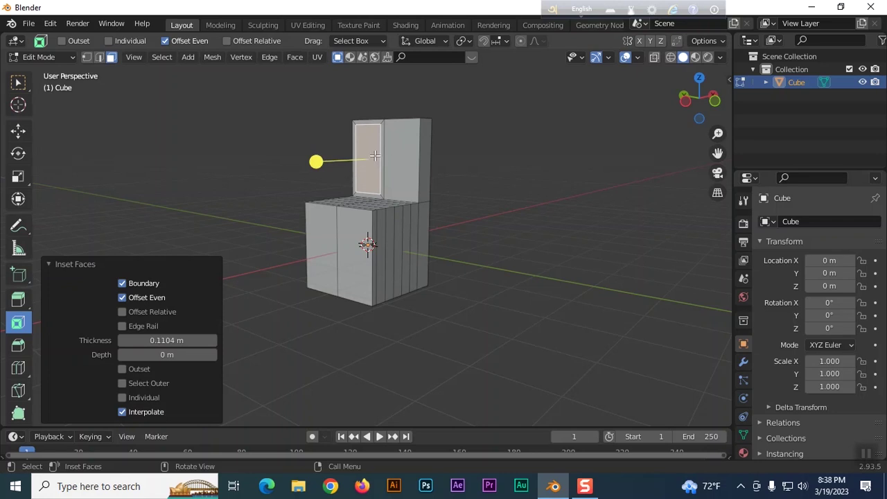
Extrude the inset face 0.40358 m inward to carve a recess
click(18, 298)
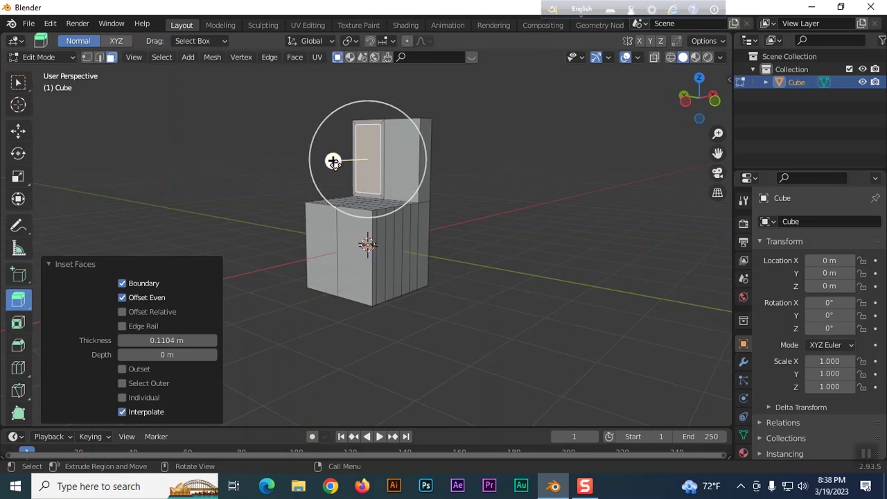
drag(332, 161, 350, 163)
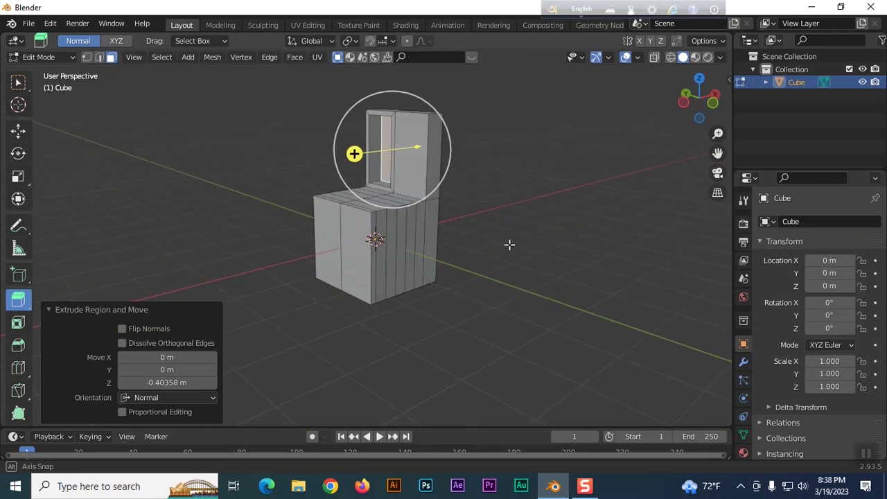
mouse_move(509, 245)
middle_down()
mouse_move(486, 235)
mouse_move(600, 235)
mouse_move(493, 236)
mouse_move(506, 238)
middle_up()
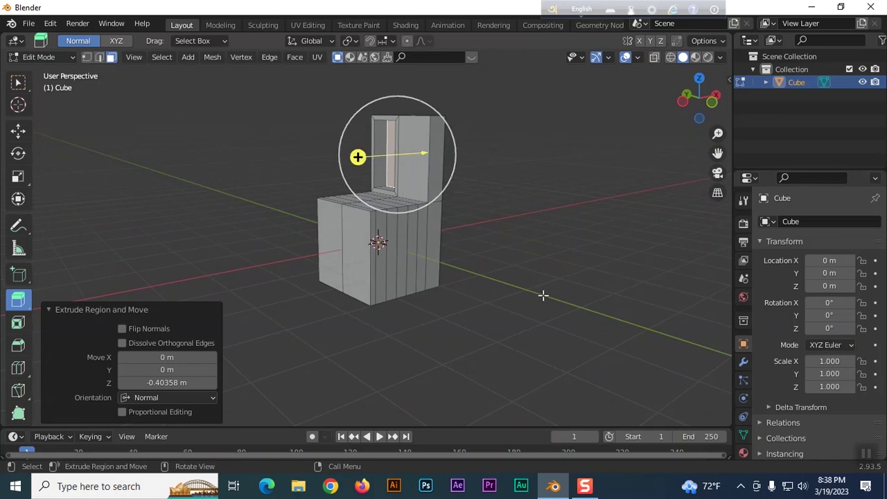
middle_drag(543, 295, 594, 301)
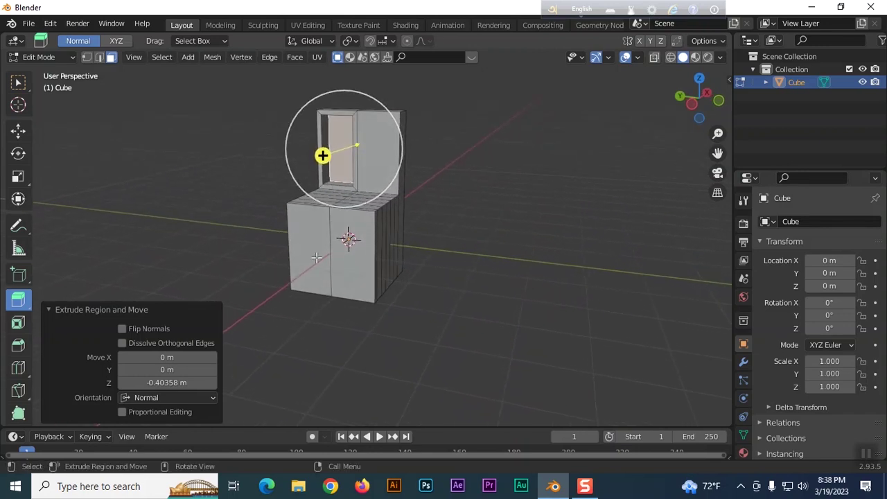
middle_drag(439, 285, 459, 301)
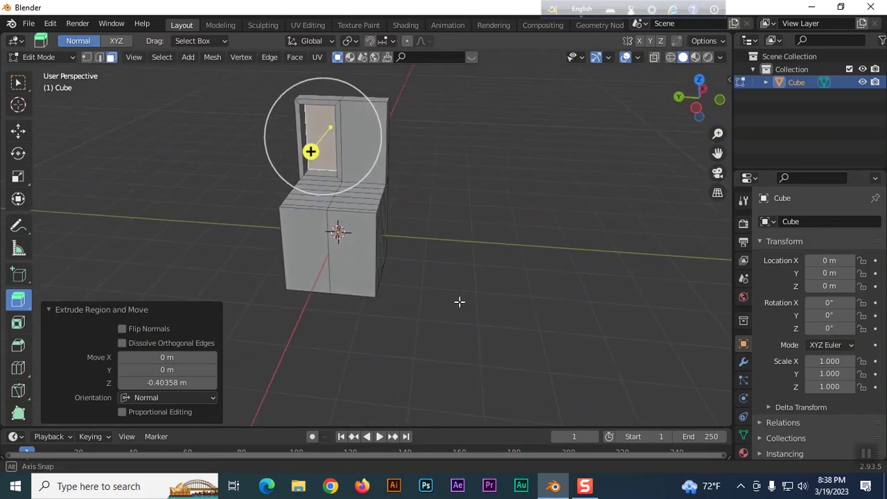
click(19, 368)
Add horizontal loop cuts around the seat block and set Number of Cuts to 7
click(303, 248)
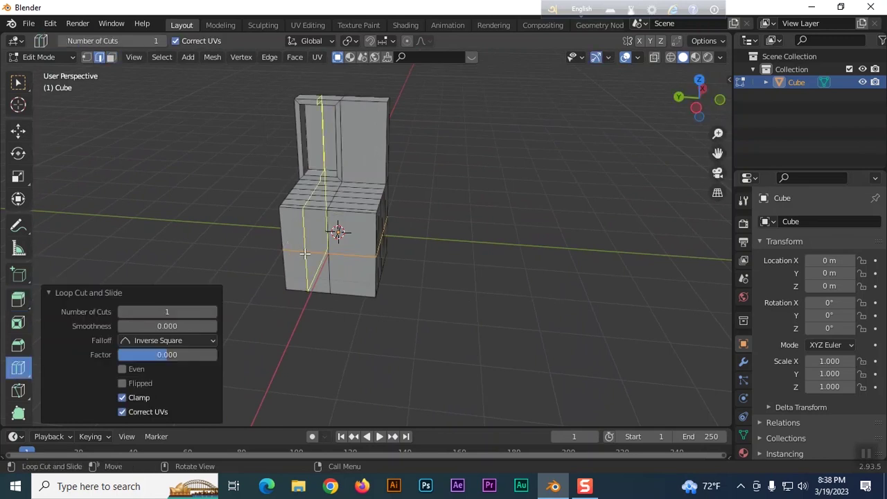
click(343, 242)
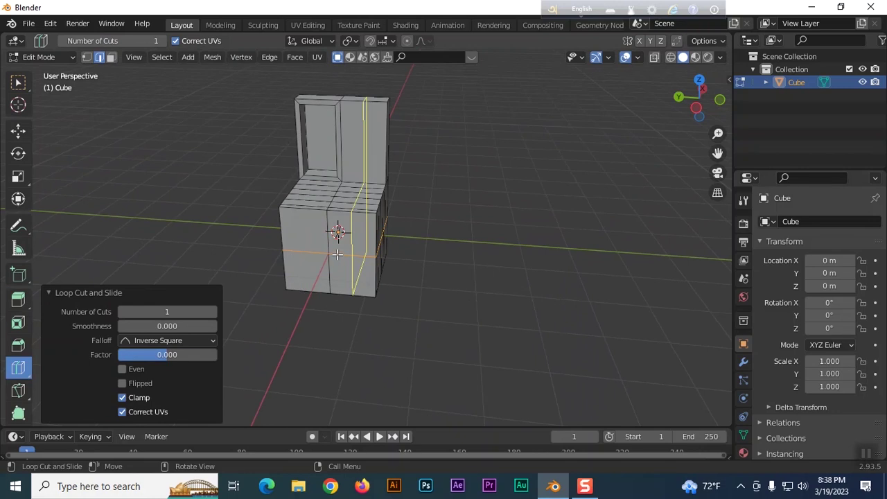
click(166, 312)
text(2)
key(Return)
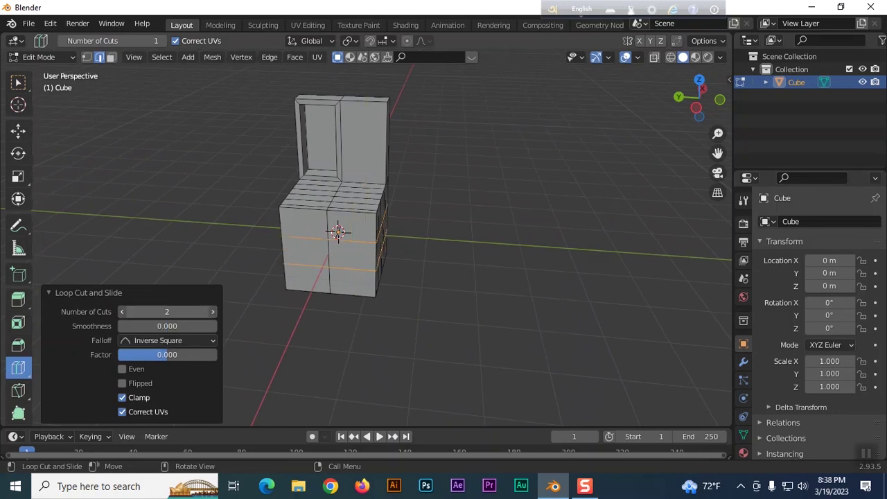
mouse_move(167, 312)
mouse_down()
mouse_move(210, 312)
mouse_move(174, 311)
mouse_up()
click(213, 312)
click(213, 312)
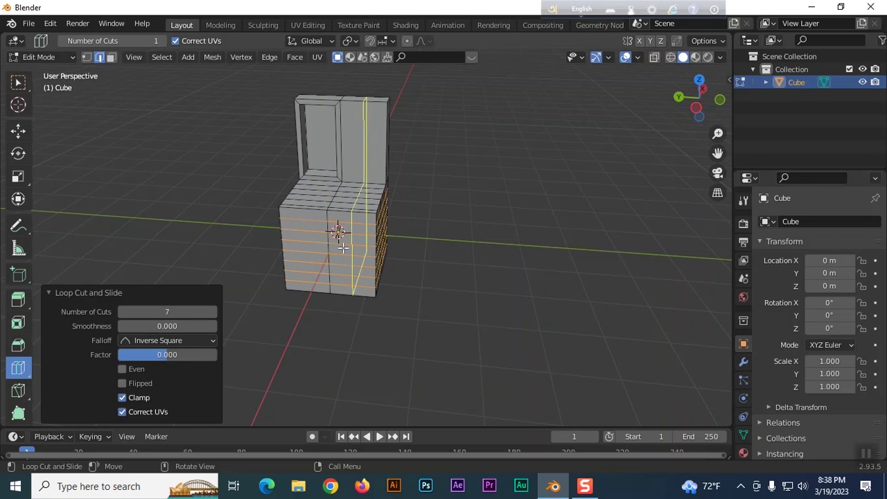
click(18, 83)
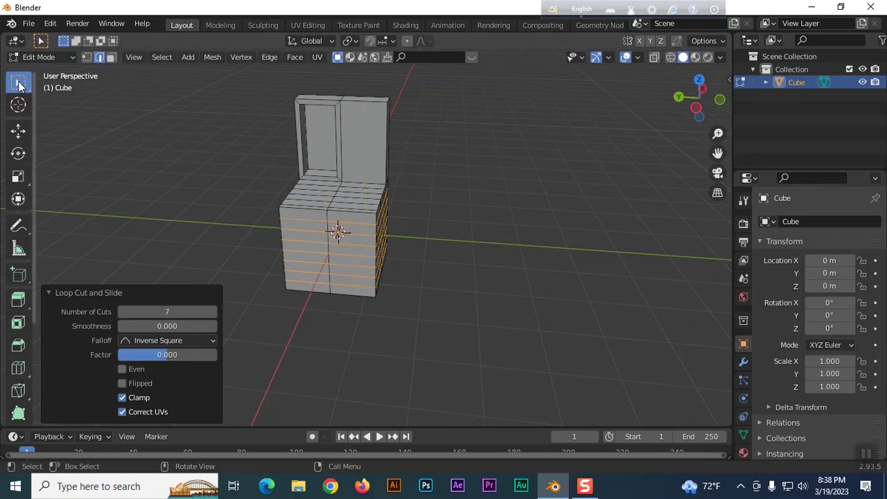
click(49, 292)
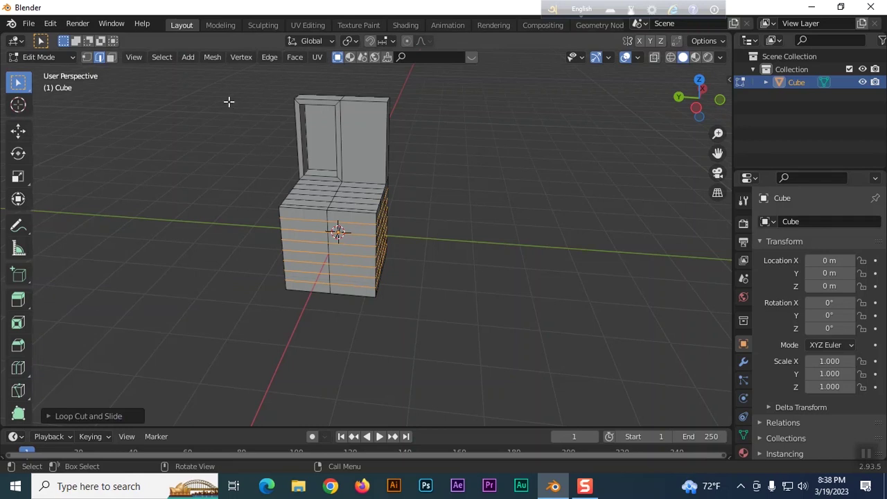
Delete the old chair mesh and add a UV sphere at the origin
key(Tab)
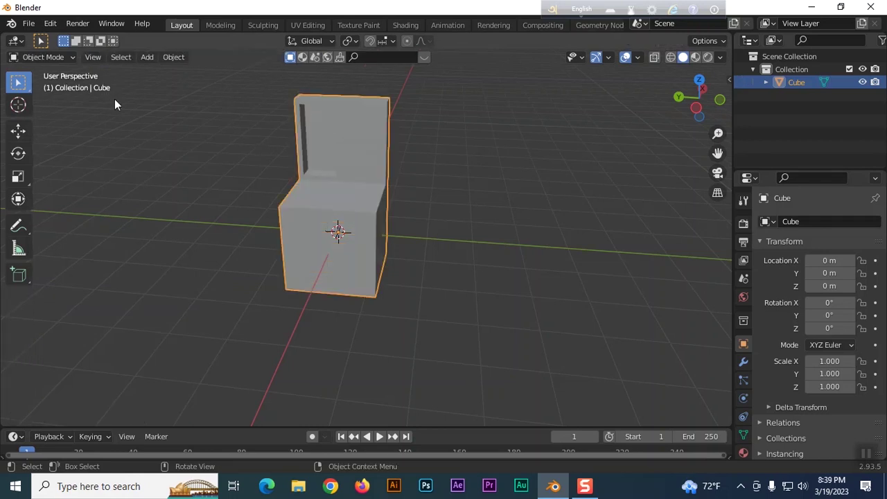
key(Delete)
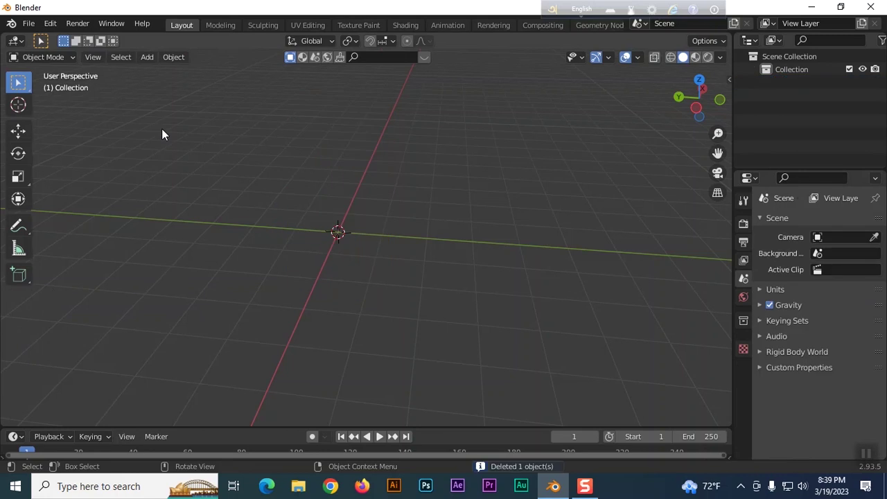
click(147, 57)
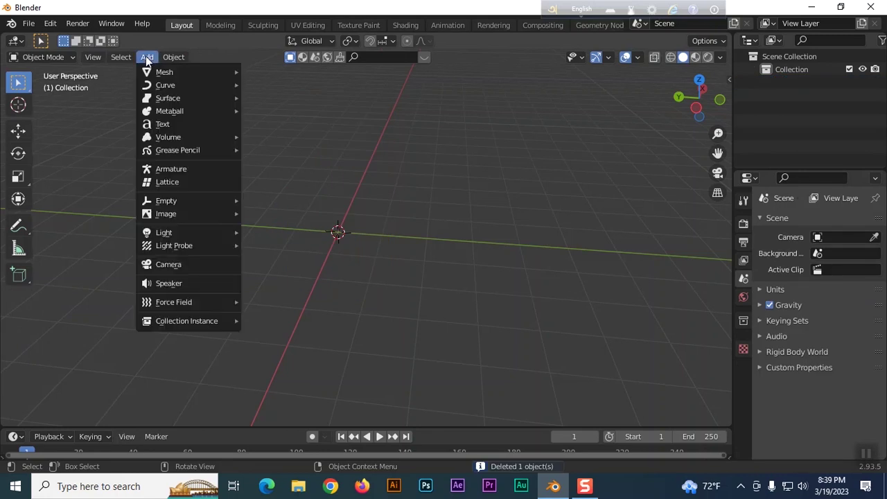
mouse_move(157, 69)
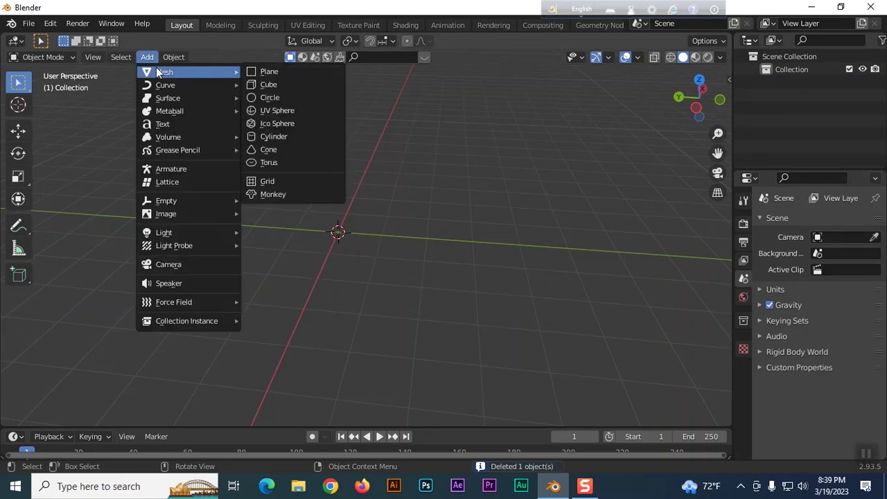
click(263, 110)
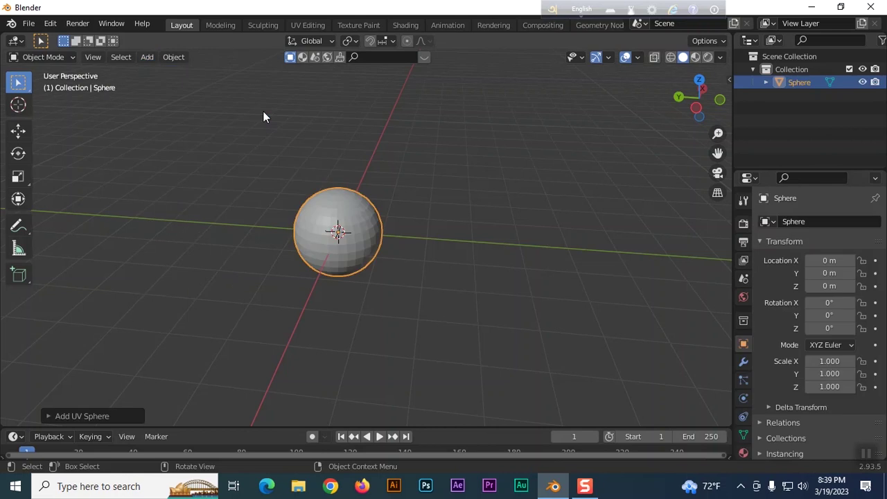
Set the sphere to 19 segments and enter Edit Mode with nothing selected
click(47, 416)
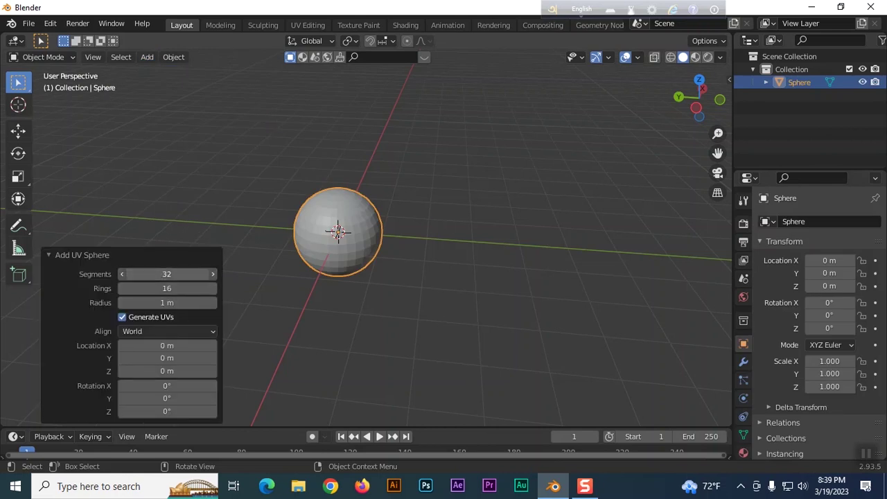
mouse_move(153, 275)
mouse_down()
mouse_move(123, 275)
mouse_move(153, 275)
mouse_up()
scroll(459, 302, up, 4)
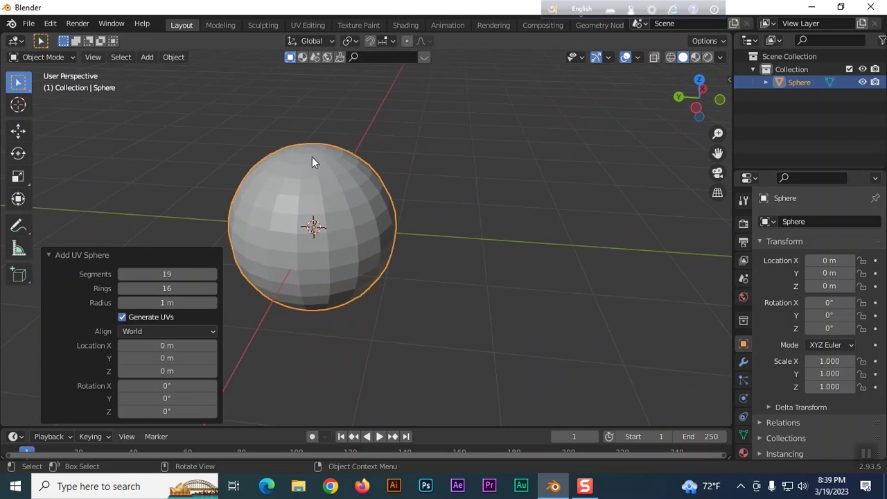
key(Tab)
key(alt+a)
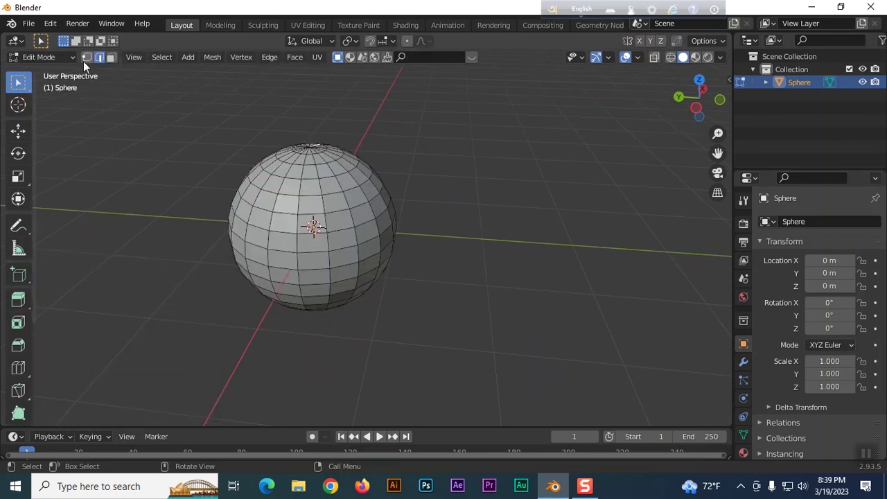
Select the sphere's top pole vertex, then return to Object Mode and delete the sphere
click(86, 57)
click(310, 148)
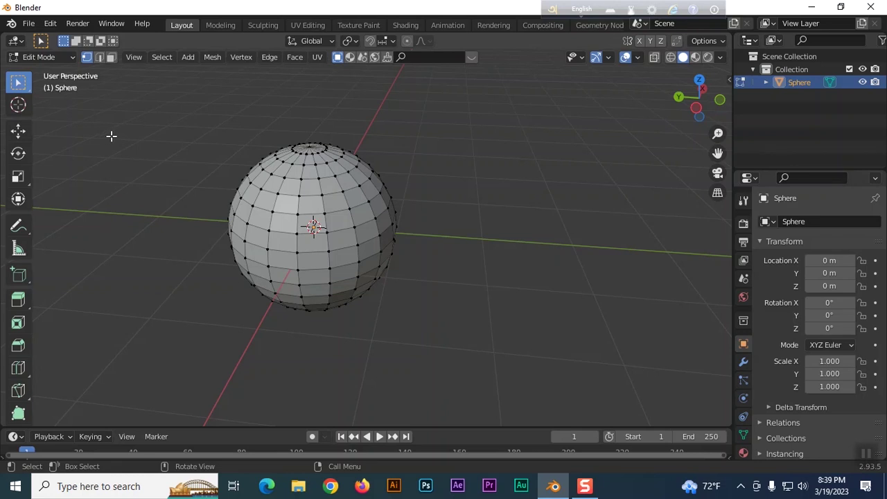
key(Tab)
key(Delete)
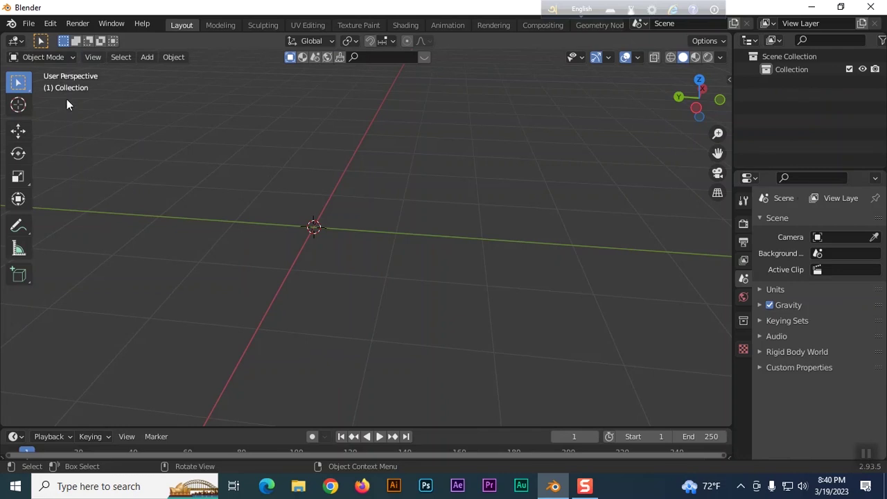
Add a new 19-segment, 16-ring, 1 m UV sphere and enter Edit Mode with nothing selected
click(147, 56)
mouse_move(169, 74)
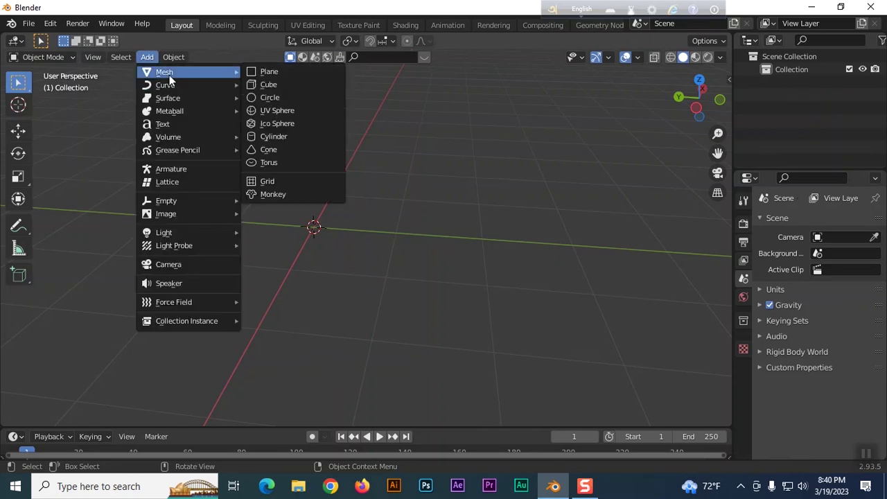
click(275, 114)
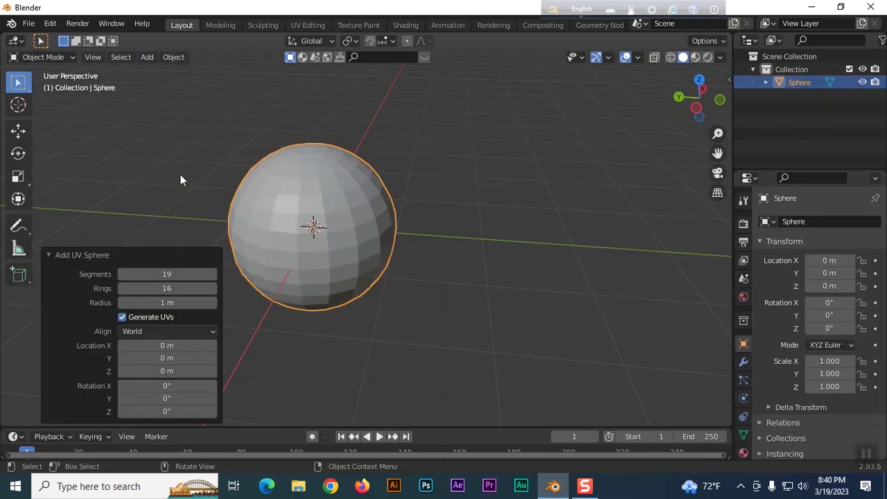
key(Tab)
key(alt+a)
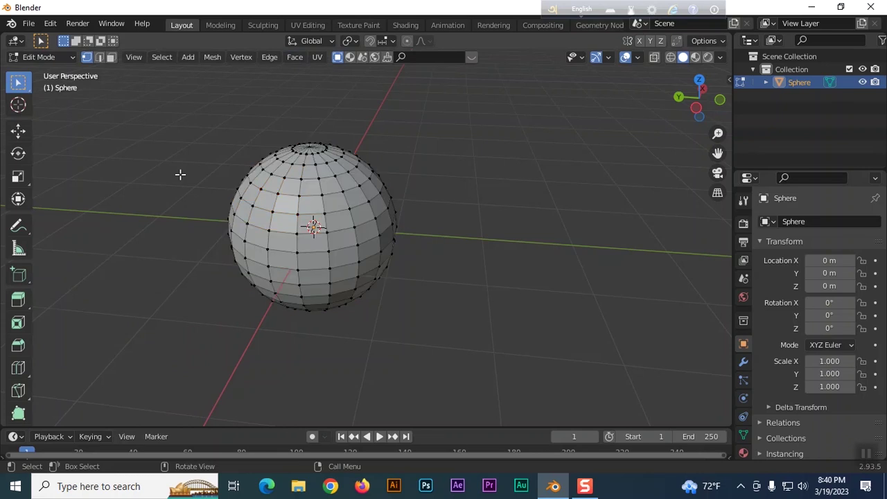
Select the sphere's top pole and show the wireframe mesh in front orthographic view
click(310, 147)
click(669, 58)
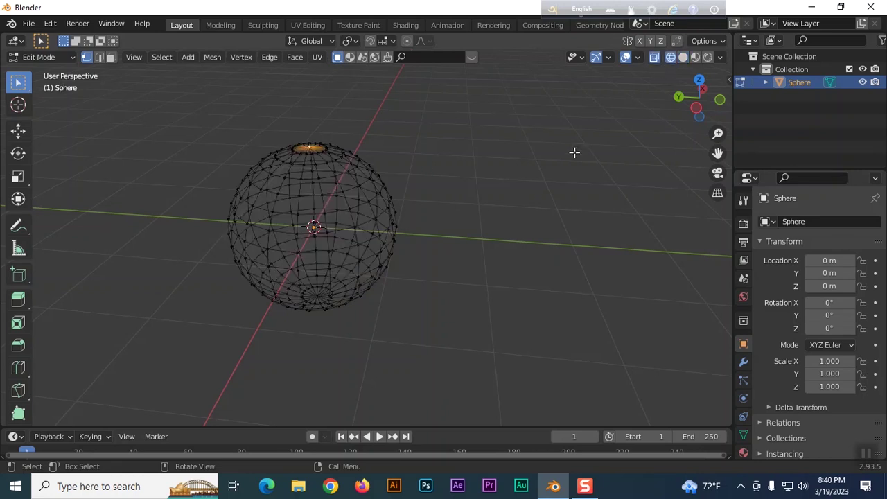
key(KP_7)
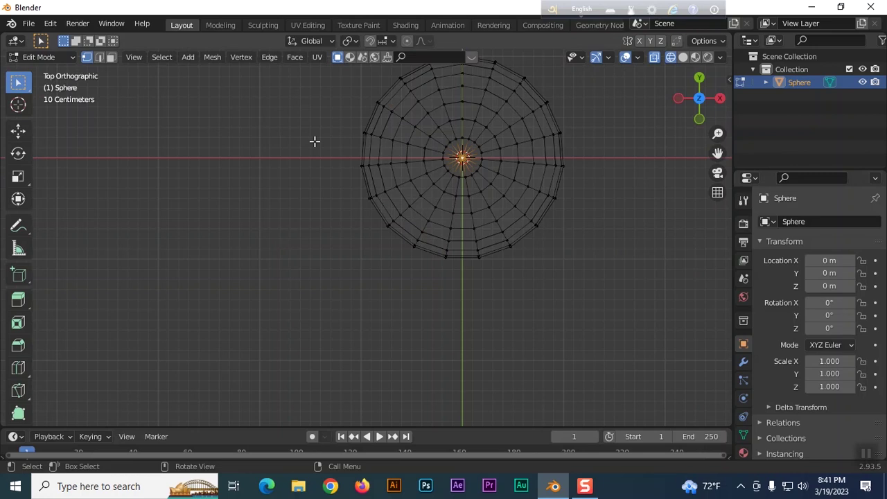
key(KP_1)
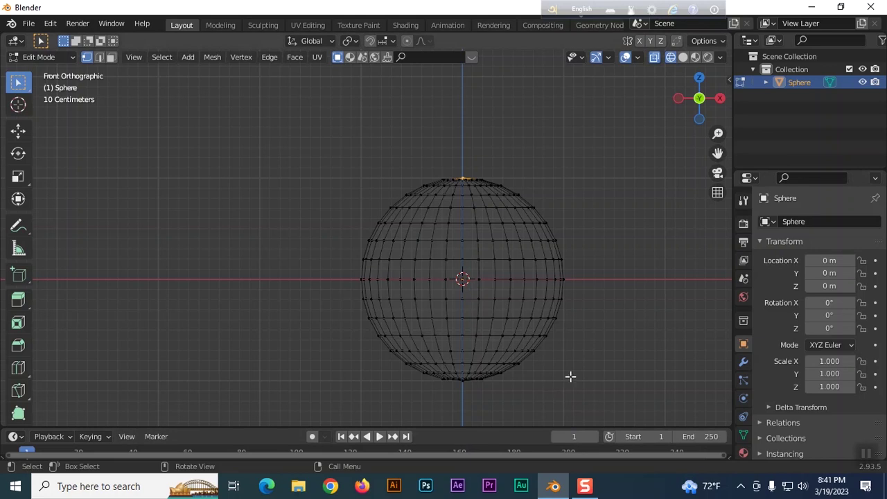
key(k)
key(Escape)
middle_drag(584, 362, 656, 362)
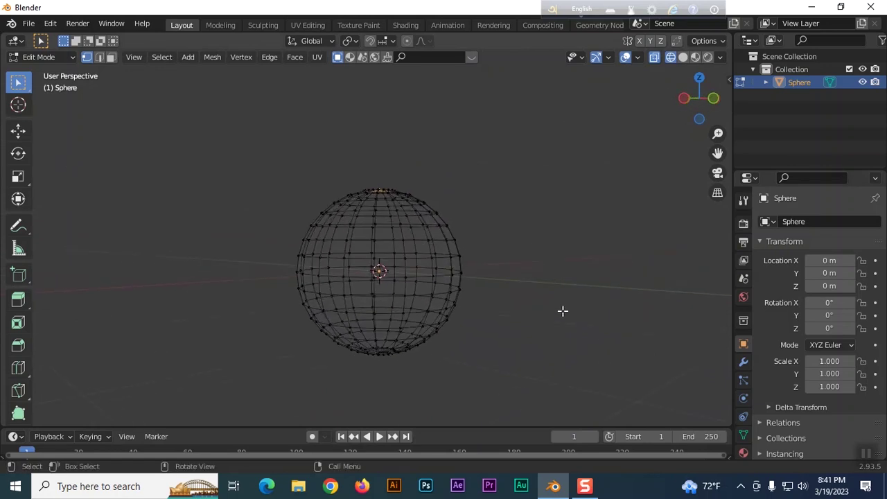
key(KP_1)
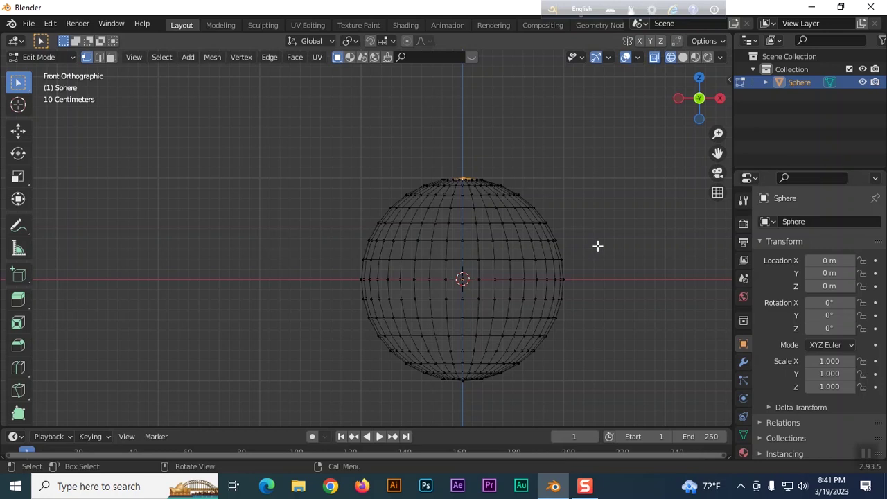
Pull the top pole down 0.7049 m along Z with smooth proportional editing
click(407, 41)
click(19, 132)
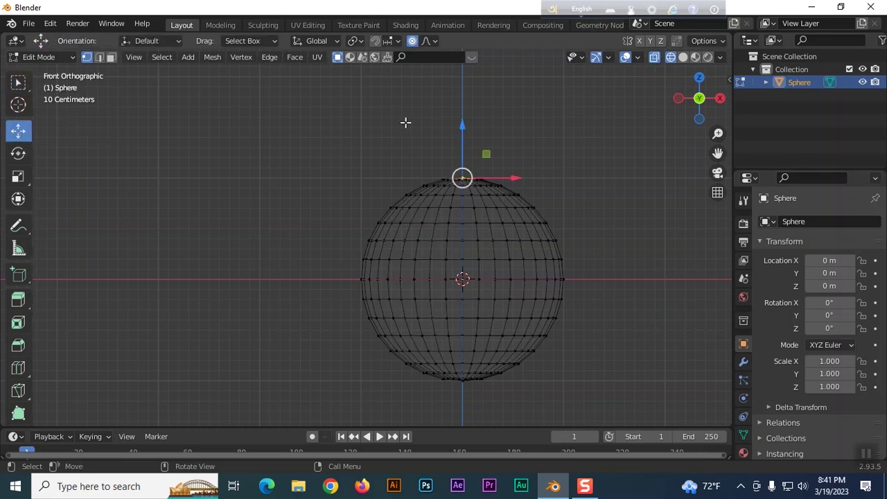
drag(462, 122, 460, 192)
scroll(463, 158, up, 3)
scroll(460, 183, up, 1)
scroll(461, 182, down, 1)
scroll(460, 182, up, 1)
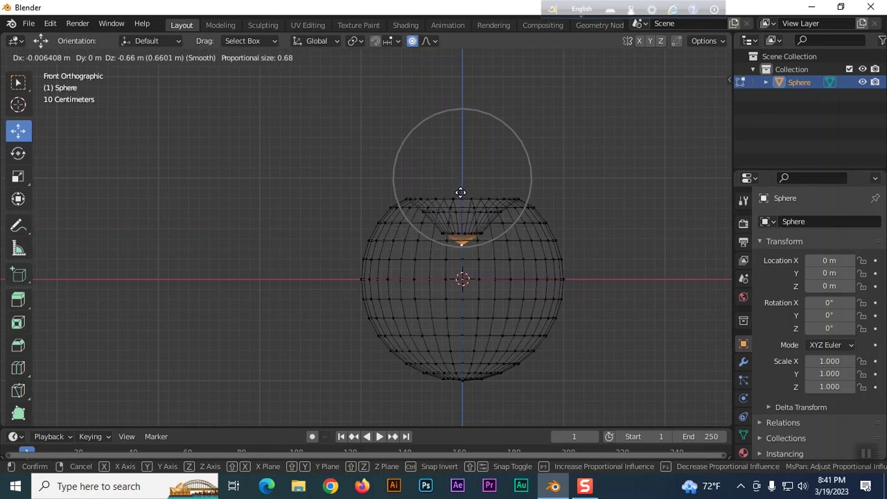
scroll(460, 192, up, 1)
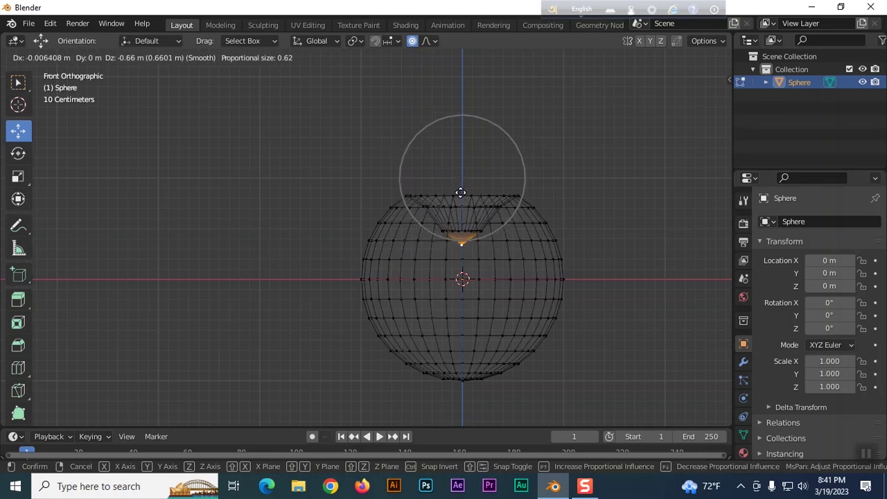
scroll(460, 192, down, 3)
scroll(460, 192, up, 2)
scroll(460, 192, up, 1)
scroll(460, 192, down, 1)
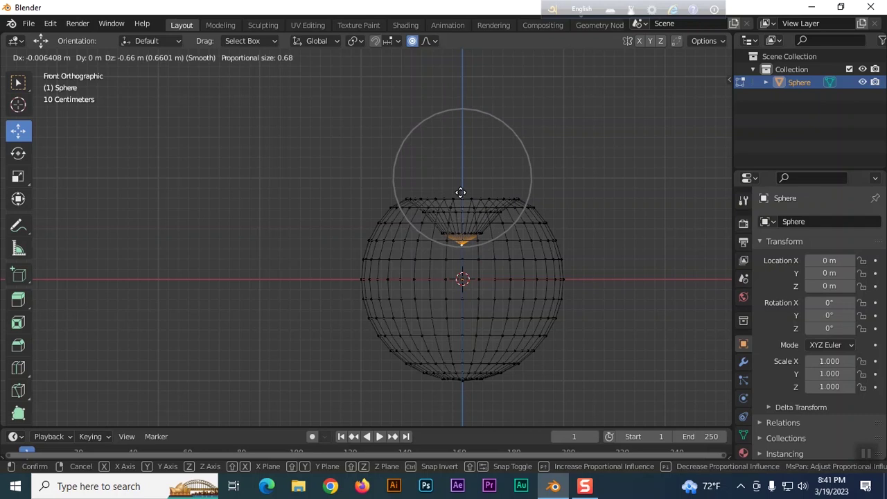
scroll(460, 192, up, 2)
scroll(460, 192, down, 7)
scroll(460, 192, up, 6)
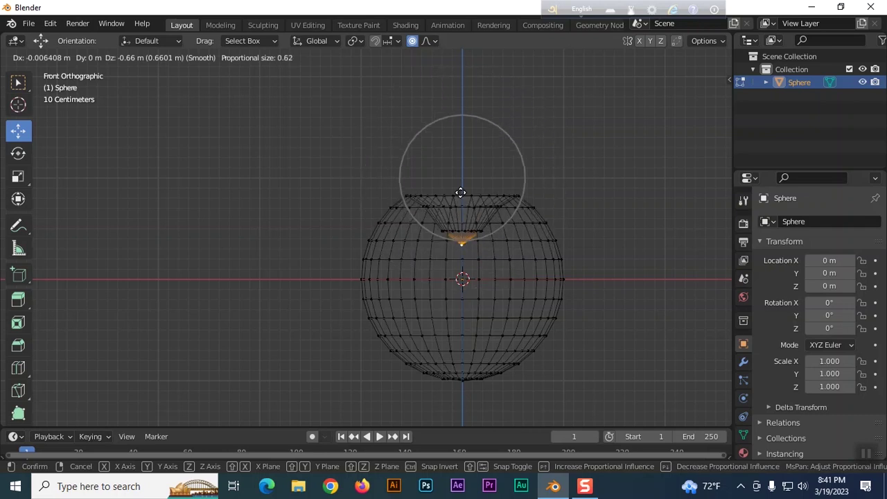
scroll(460, 191, down, 1)
scroll(460, 192, down, 5)
key(z)
scroll(460, 192, up, 7)
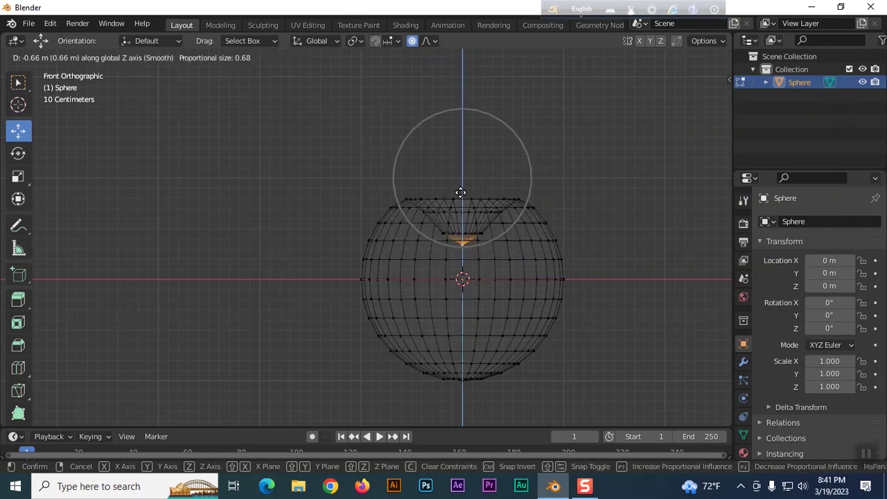
scroll(460, 192, down, 1)
scroll(460, 192, down, 2)
scroll(460, 192, up, 2)
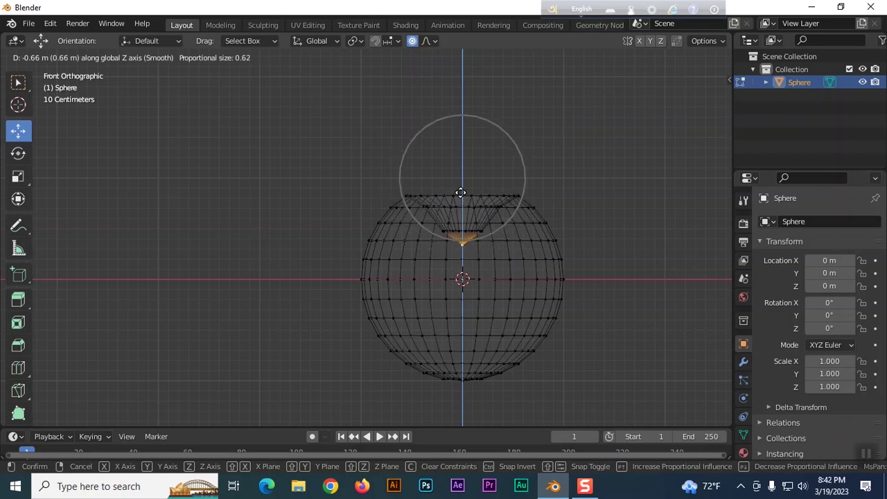
scroll(460, 192, down, 4)
scroll(460, 192, up, 1)
scroll(460, 191, up, 2)
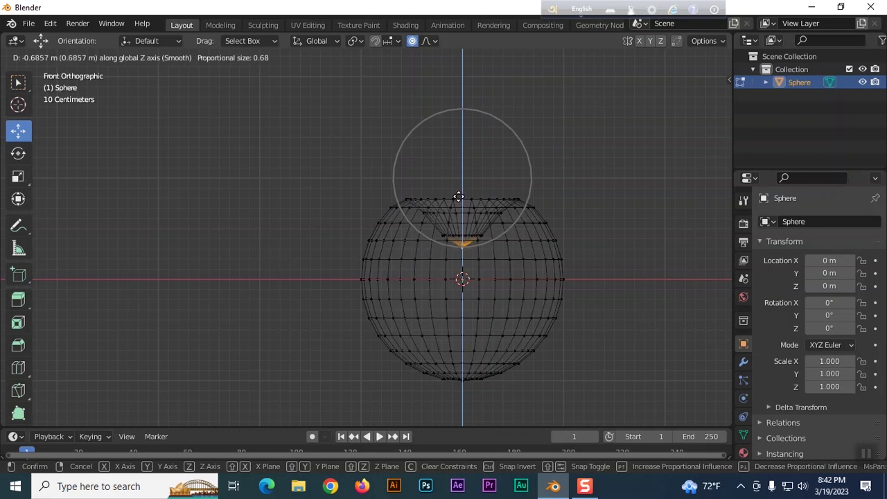
click(458, 198)
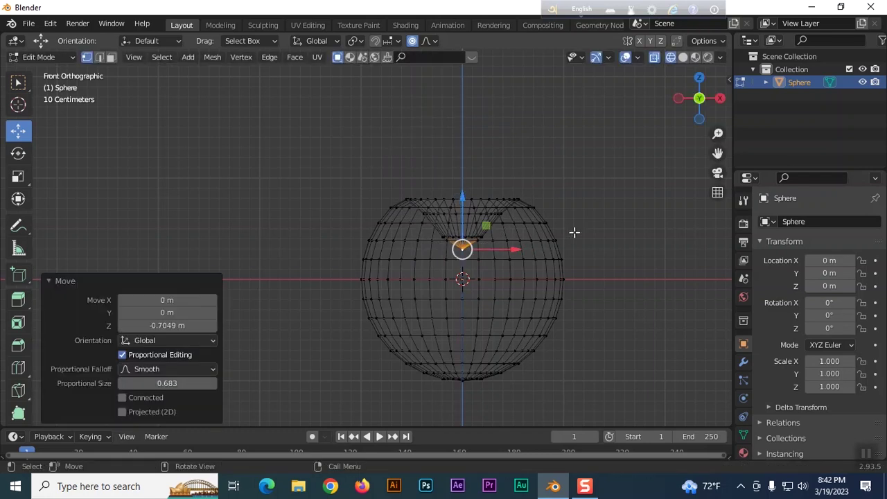
Look down on the dented sphere and select its bottom pole vertex
scroll(574, 232, down, 4)
scroll(527, 277, up, 4)
middle_drag(526, 382, 475, 413)
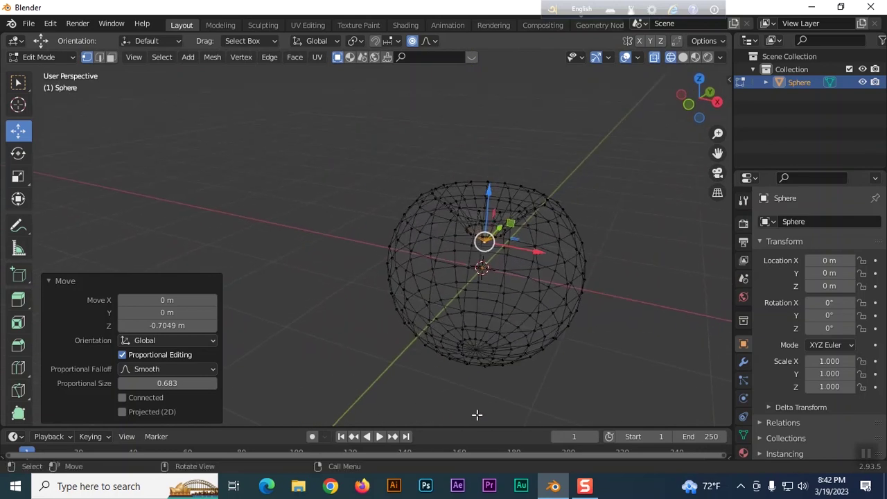
click(475, 349)
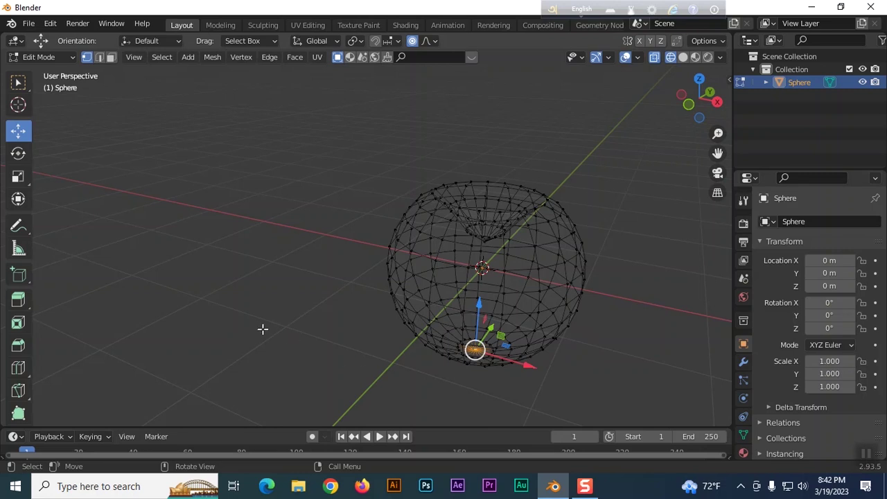
From front view, raise the bottom vertex 0.487 m with smooth proportional falloff of size 0.319
key(KP_1)
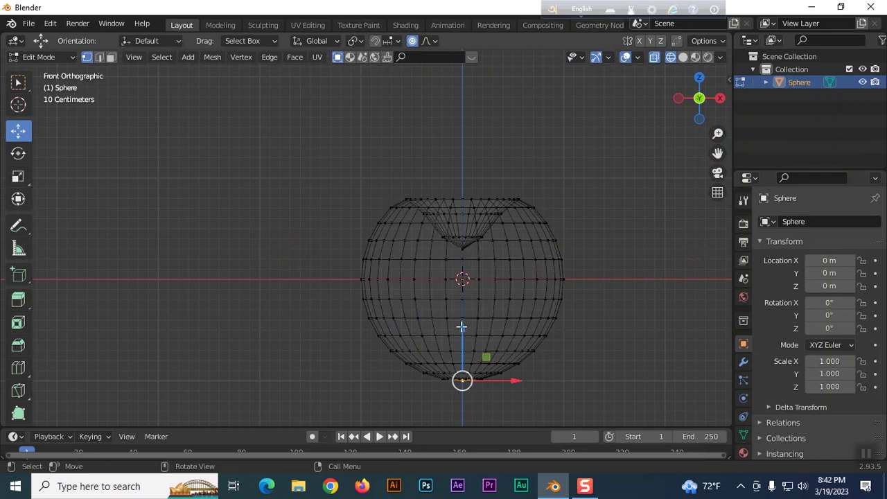
drag(461, 326, 462, 278)
scroll(462, 296, up, 3)
scroll(461, 296, up, 3)
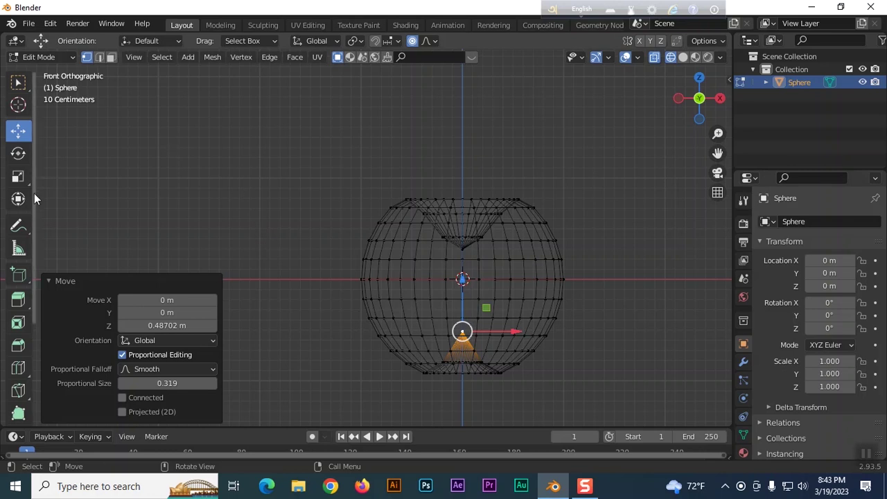
click(18, 82)
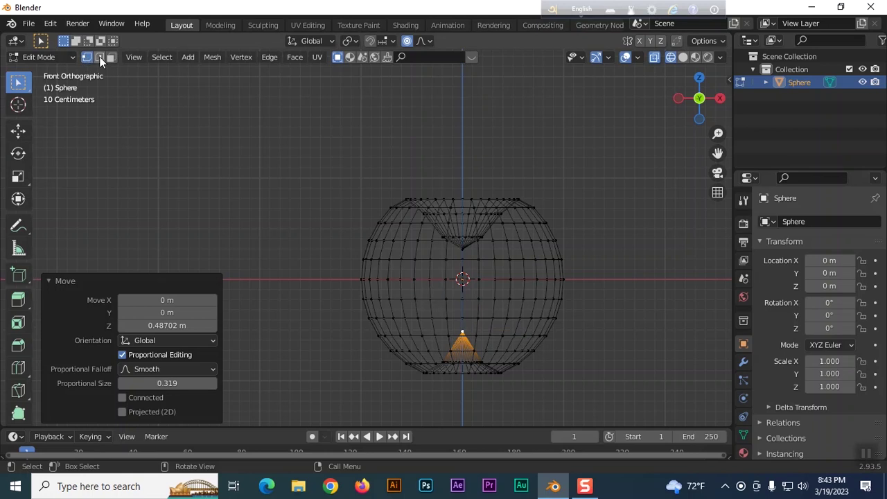
Scale the edge loop below the middle inward to 0.856 with smooth proportional falloff
alt+click(425, 317)
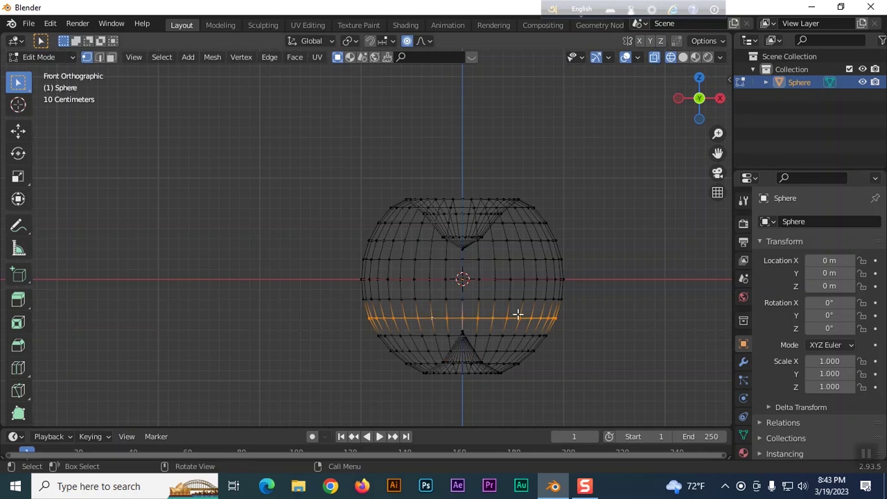
middle_drag(559, 312, 616, 315)
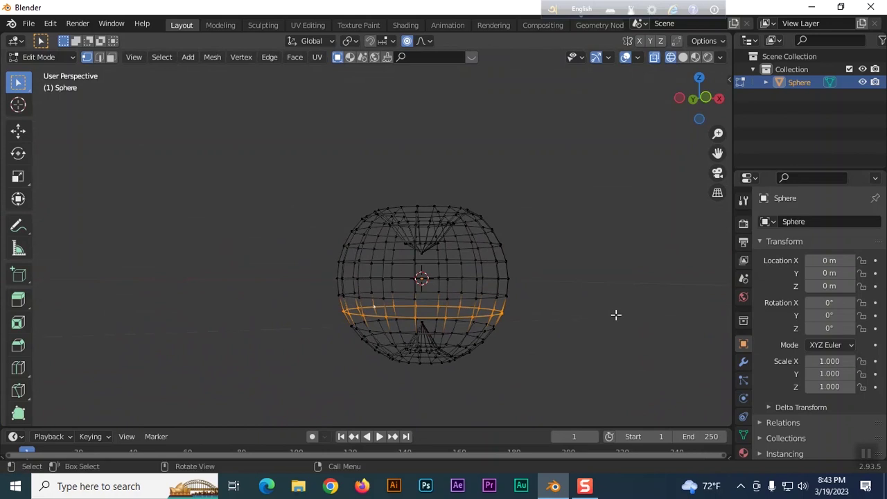
key(KP_1)
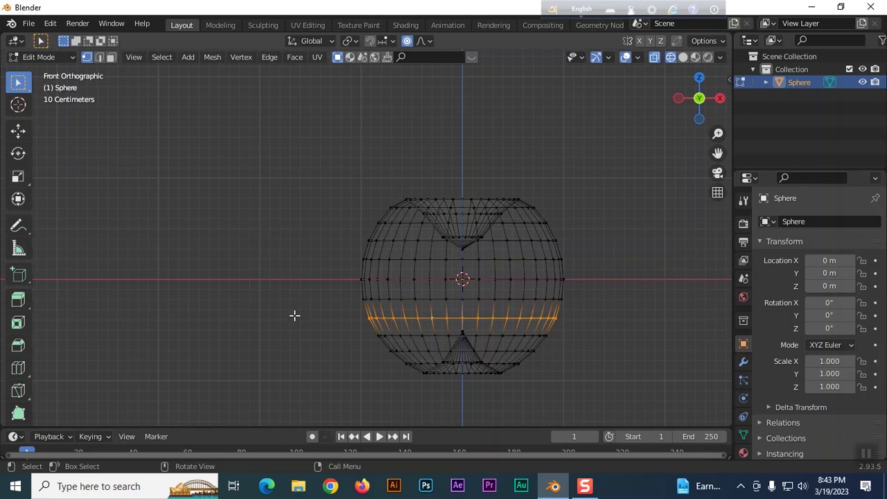
click(18, 175)
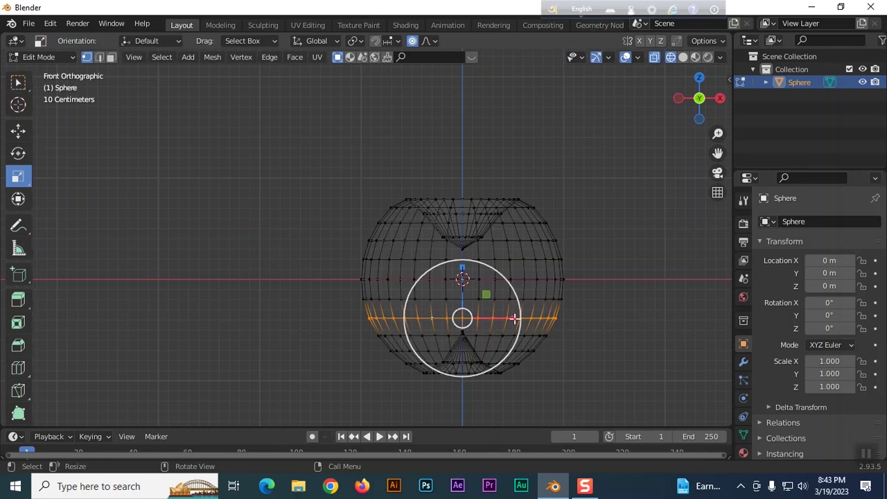
drag(510, 320, 503, 318)
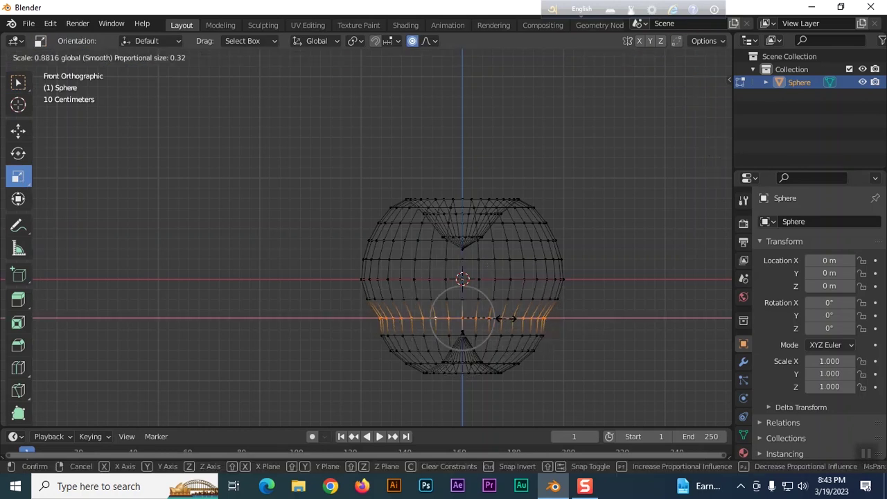
scroll(504, 318, up, 2)
scroll(505, 319, down, 8)
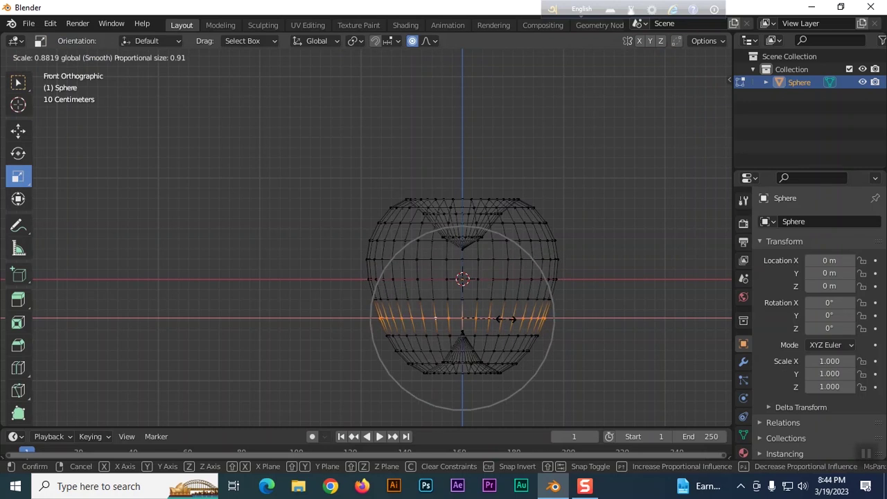
scroll(505, 319, up, 1)
scroll(505, 319, down, 2)
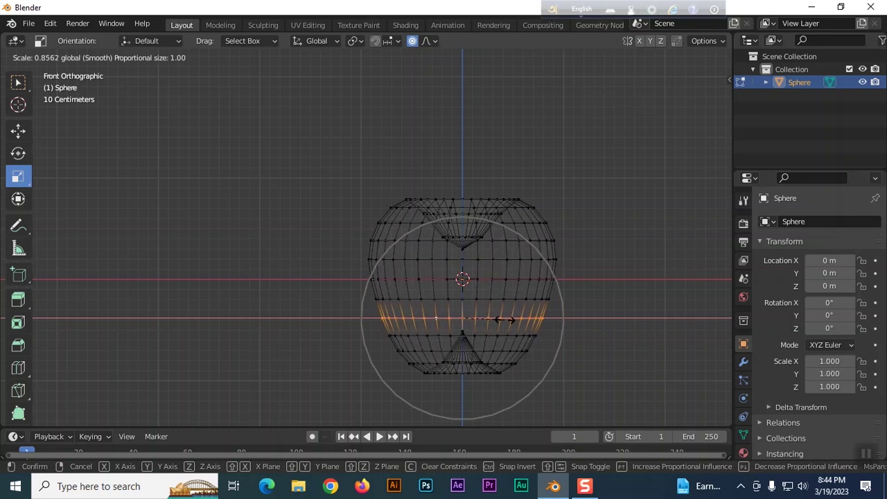
scroll(537, 305, up, 1)
click(537, 305)
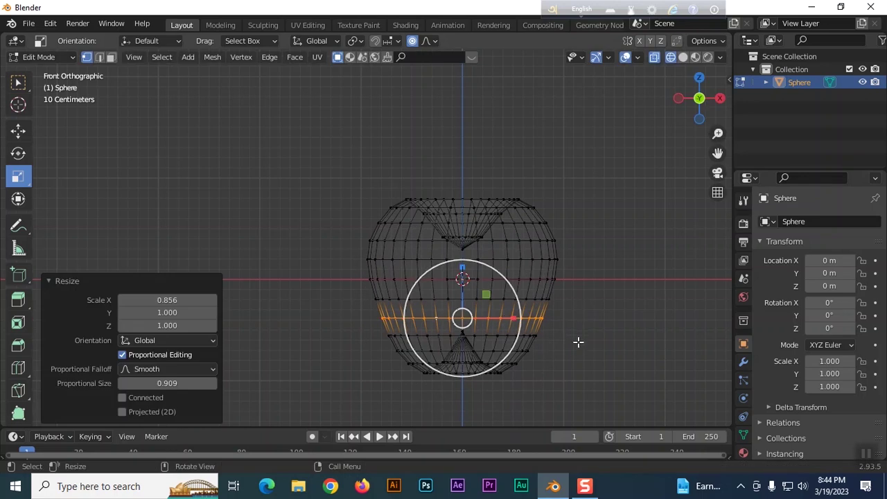
Scale the next lower loop inward to 0.908 with proportional size 0.683
alt+click(498, 352)
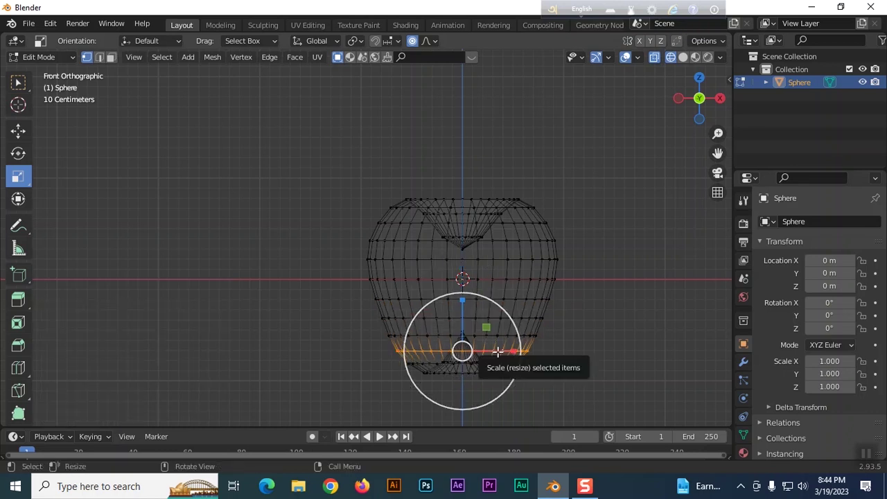
mouse_move(489, 350)
mouse_down()
mouse_move(512, 352)
mouse_move(501, 352)
mouse_up()
scroll(511, 352, up, 3)
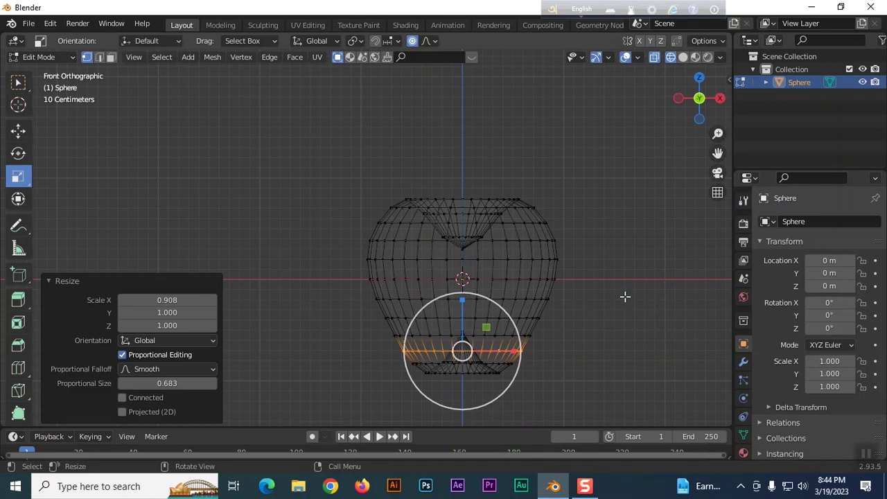
middle_drag(576, 212, 541, 161)
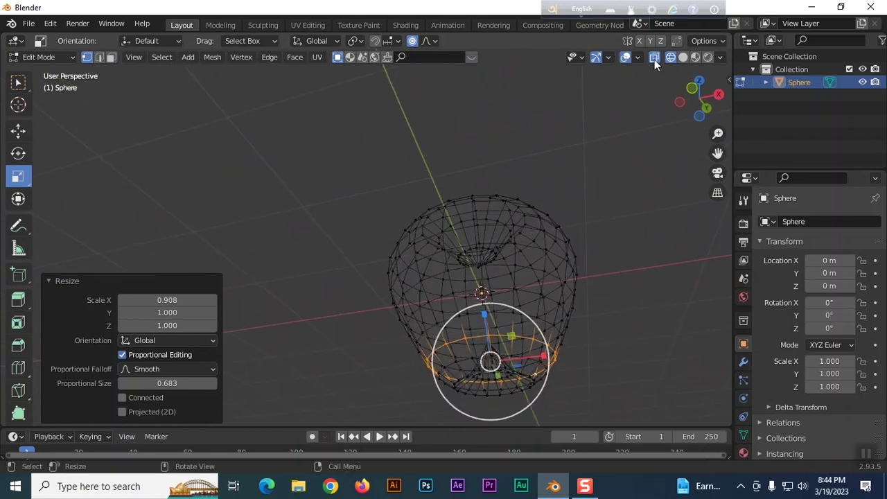
Switch to Solid shading and slightly scale a top-rim vertex along Z
click(682, 57)
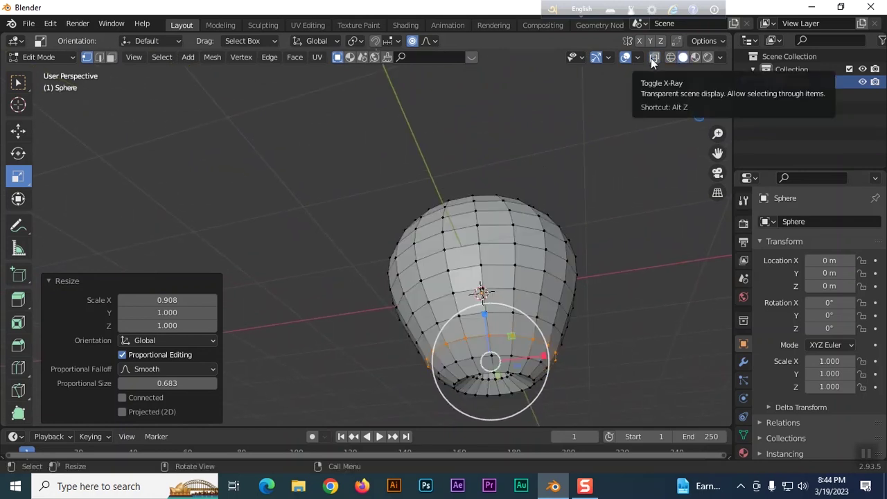
middle_drag(602, 148, 436, 267)
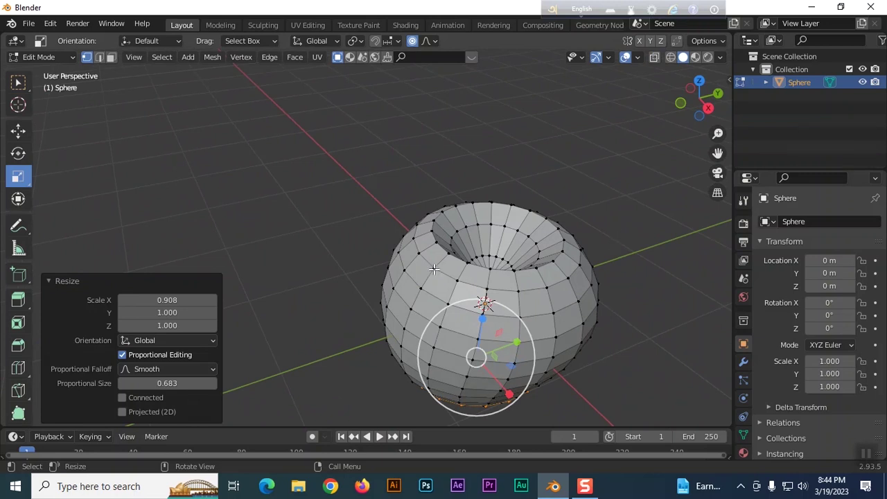
click(434, 269)
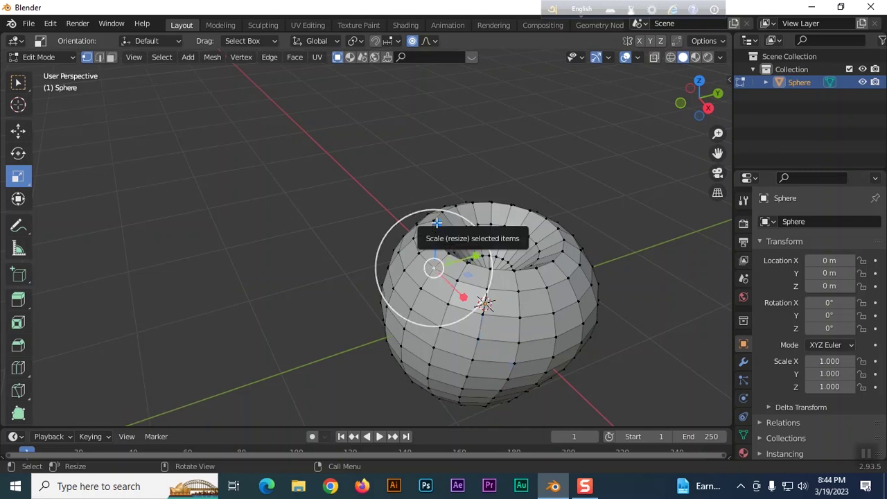
mouse_move(437, 224)
mouse_down()
mouse_move(435, 233)
mouse_move(428, 220)
mouse_up()
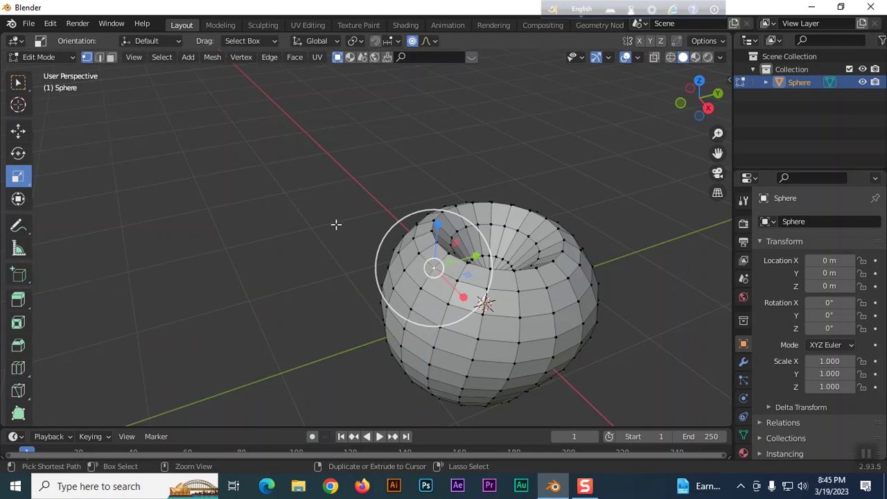
click(19, 131)
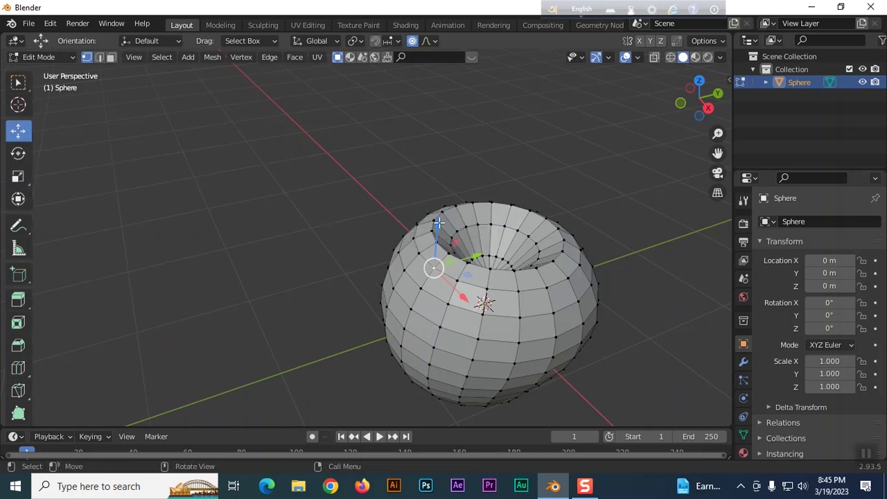
Lower a top-rim vertex with smooth proportional falloff and nudge it along Y
drag(438, 222, 442, 229)
scroll(442, 226, down, 2)
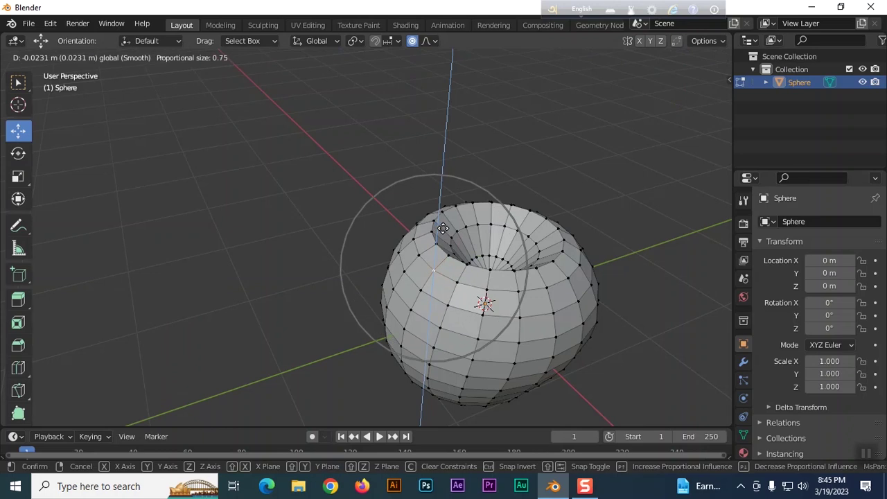
scroll(443, 228, up, 6)
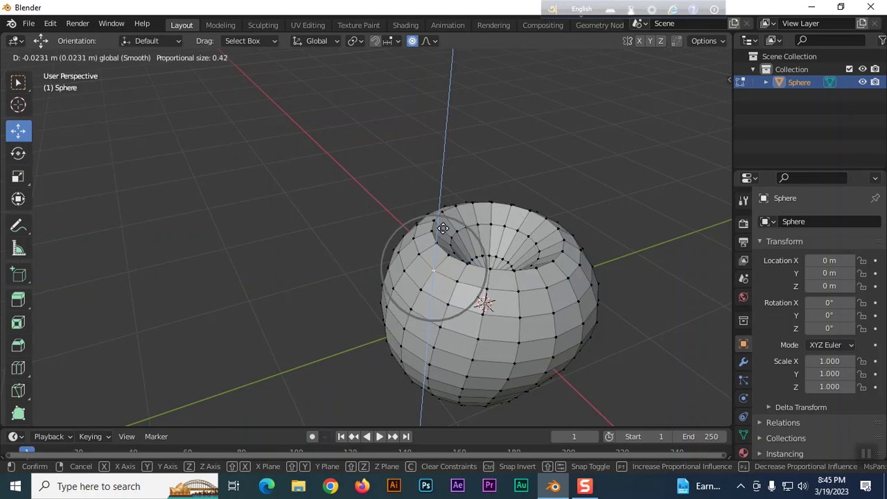
scroll(443, 229, up, 4)
drag(442, 228, 441, 240)
scroll(445, 238, up, 1)
scroll(444, 237, up, 1)
middle_drag(654, 308, 613, 277)
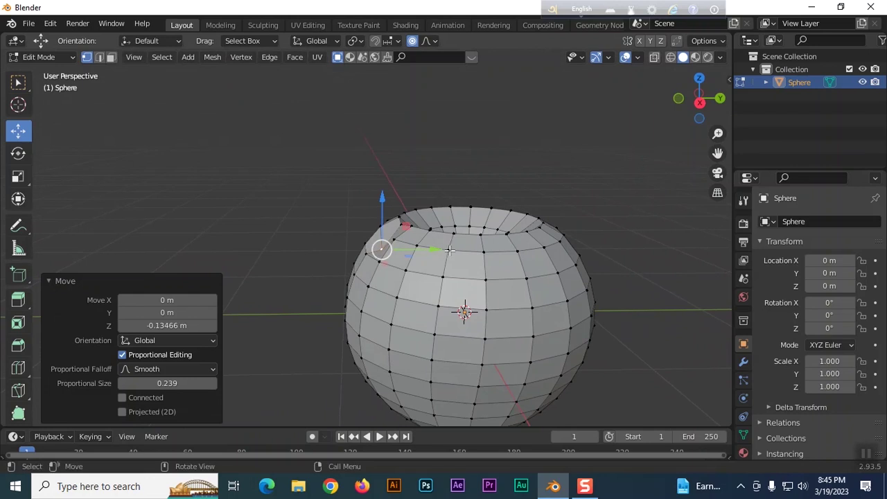
drag(434, 248, 443, 248)
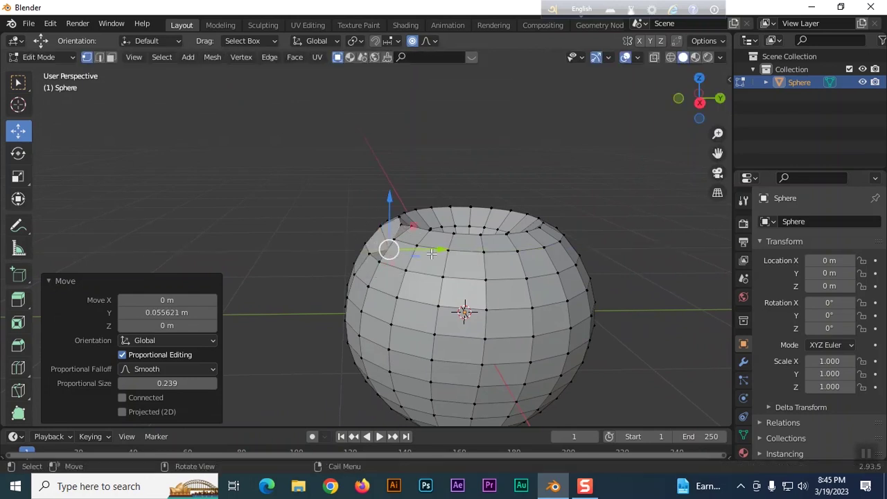
middle_drag(650, 274, 636, 313)
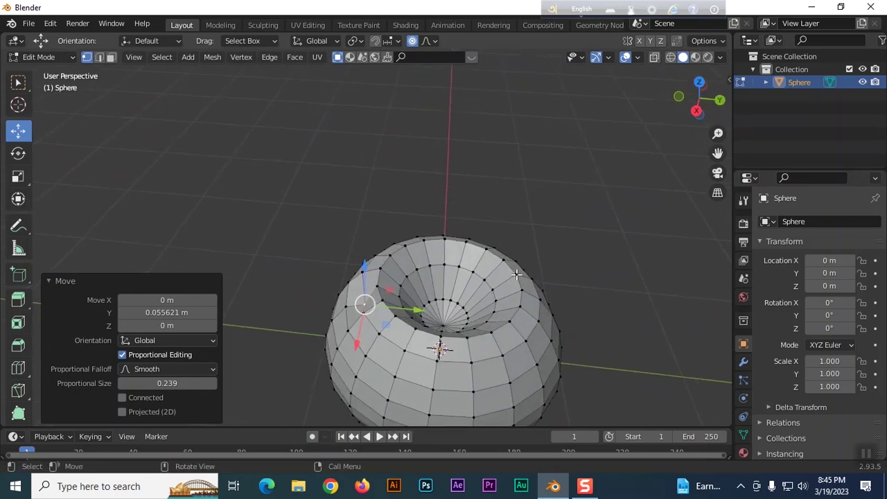
Lower the opposite rim vertex and shift another -0.11868 m on X with size 0.239
click(516, 274)
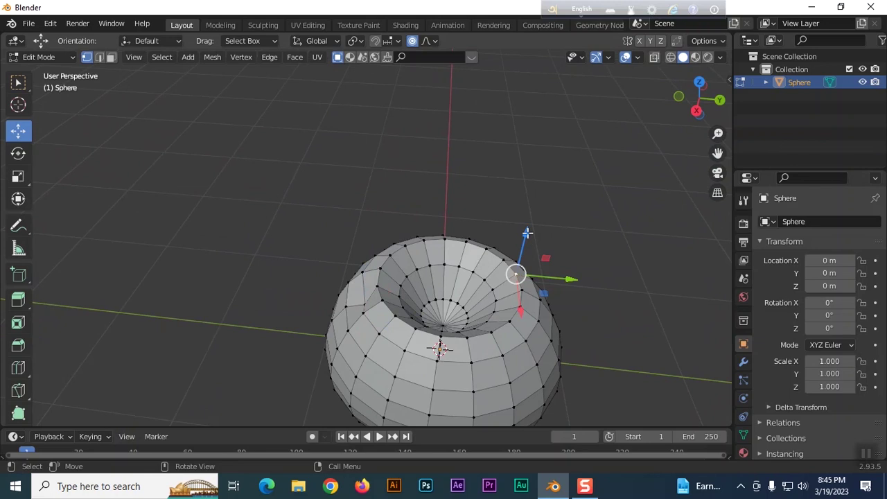
drag(526, 233, 523, 257)
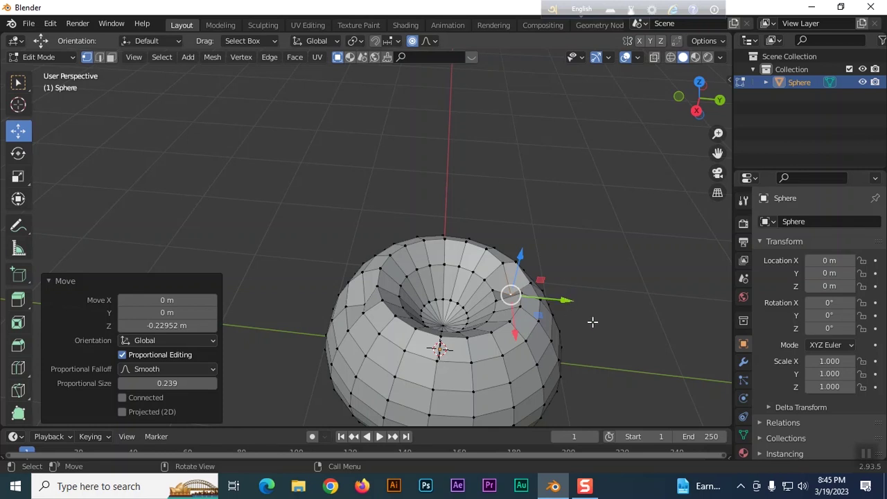
middle_drag(592, 319, 596, 230)
click(493, 265)
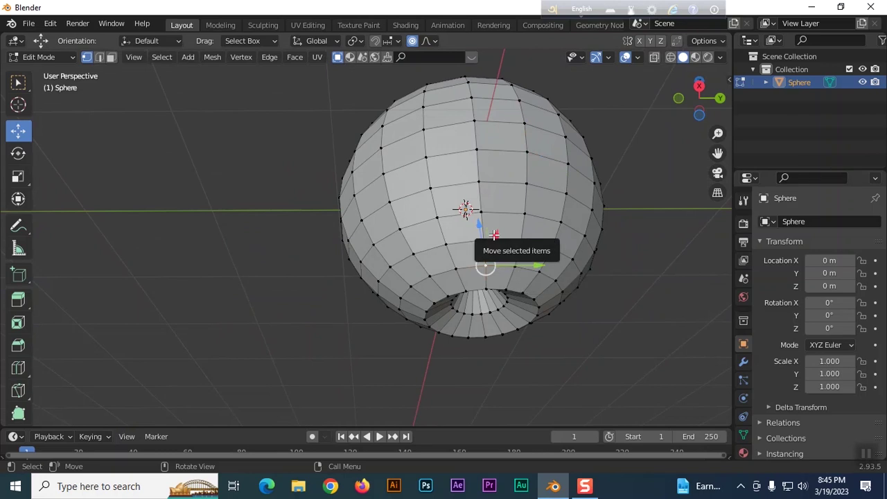
drag(493, 235, 493, 248)
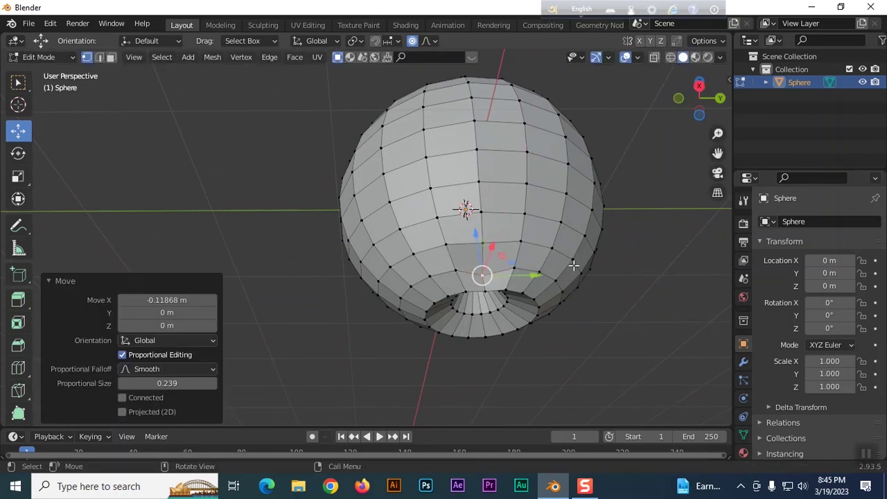
scroll(612, 270, up, 3)
scroll(613, 270, down, 5)
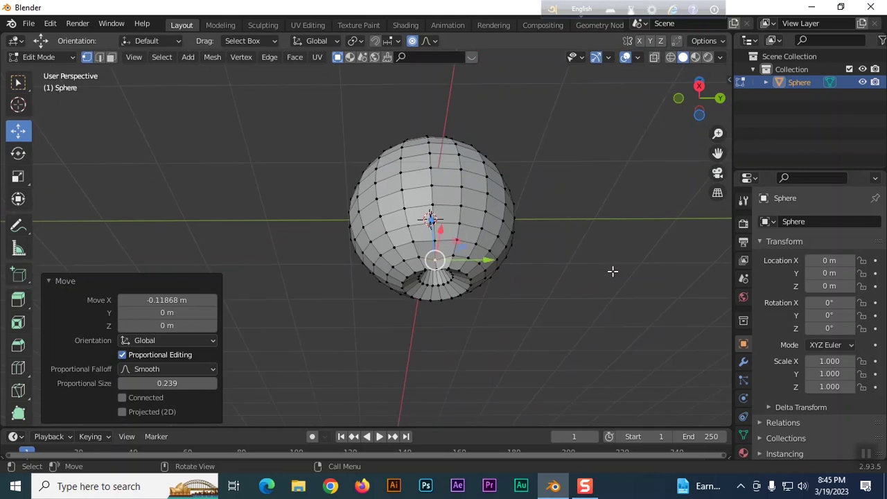
middle_drag(605, 245, 587, 302)
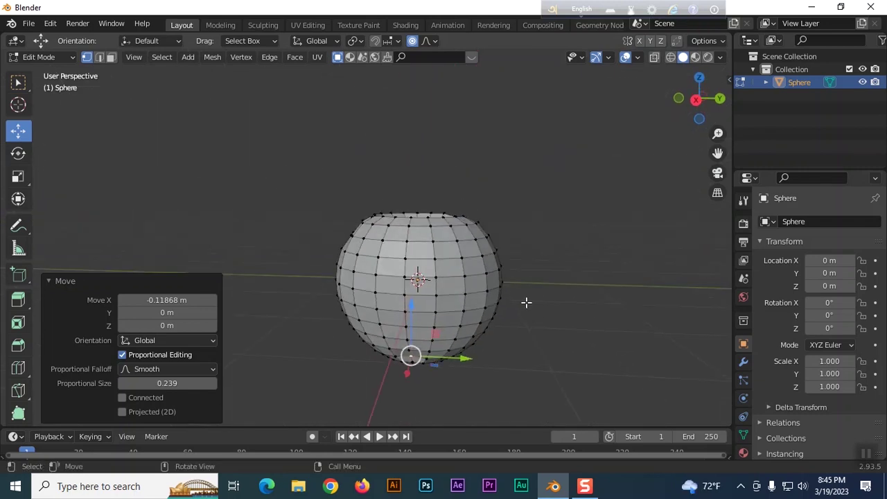
middle_drag(578, 292, 443, 289)
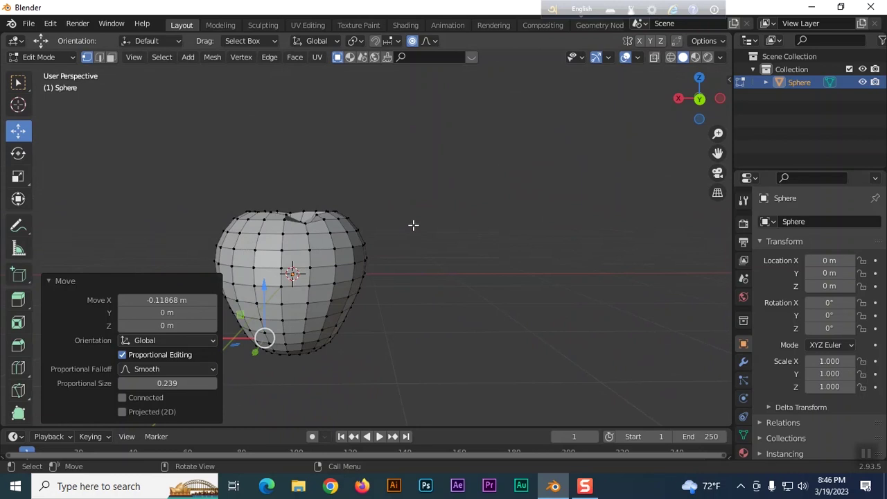
click(18, 82)
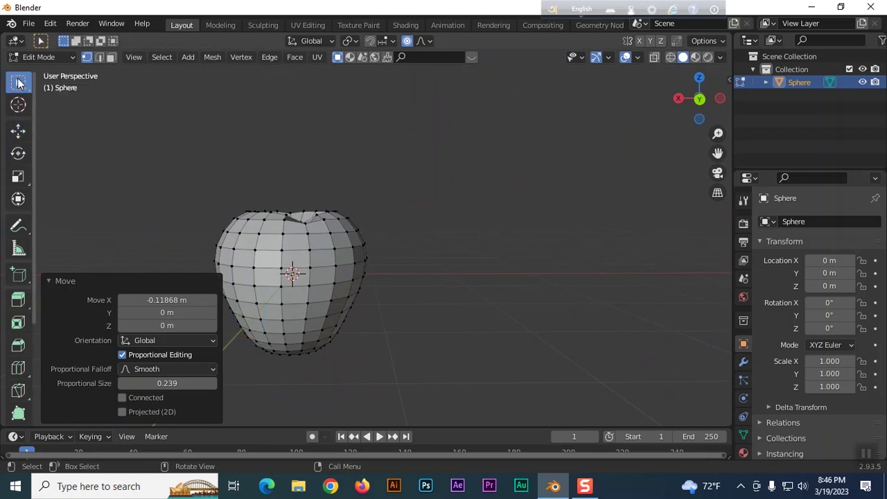
Return to Object Mode and apply Shade Smooth to the apple
key(Tab)
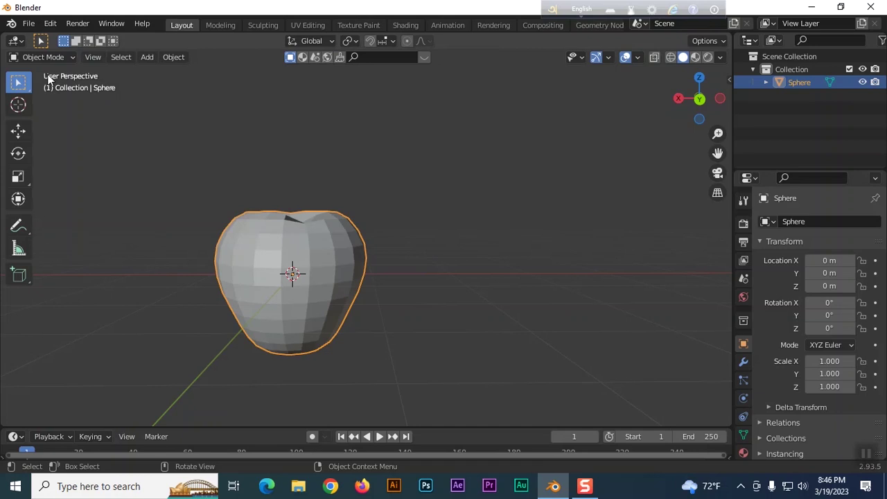
mouse_move(335, 252)
middle_down()
mouse_move(352, 225)
mouse_move(345, 265)
middle_up()
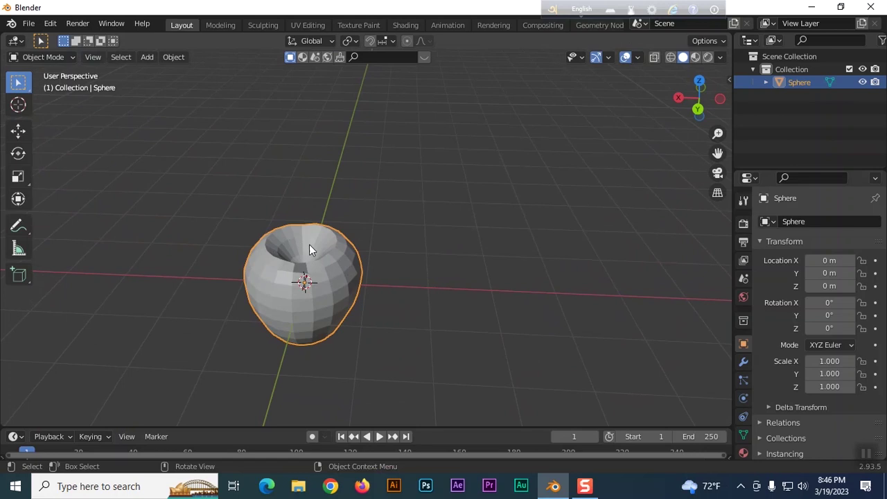
right_click(319, 260)
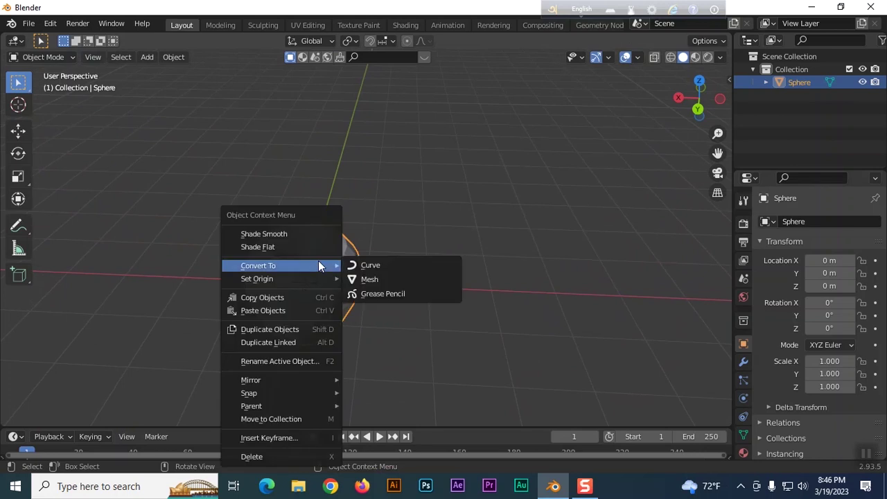
click(280, 235)
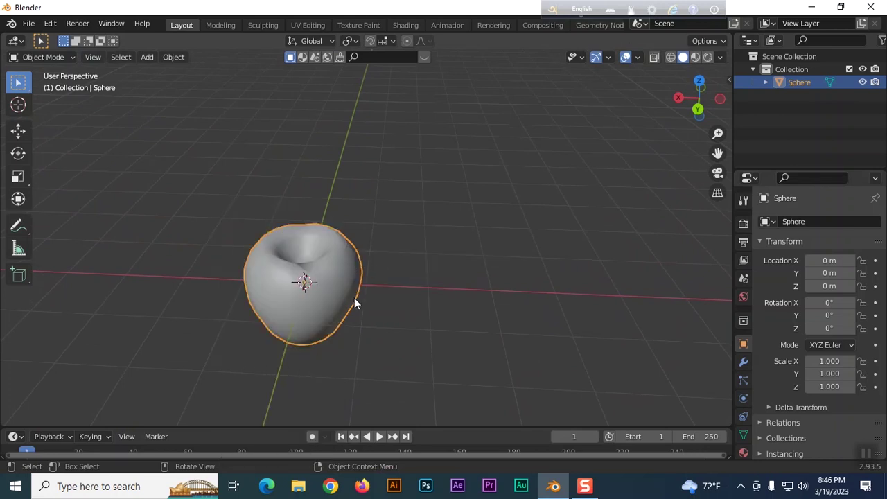
scroll(428, 273, up, 4)
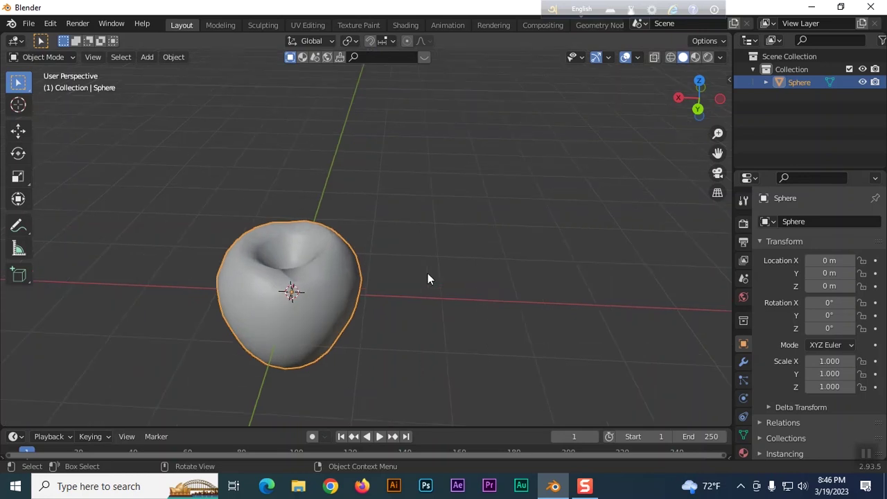
scroll(427, 273, down, 4)
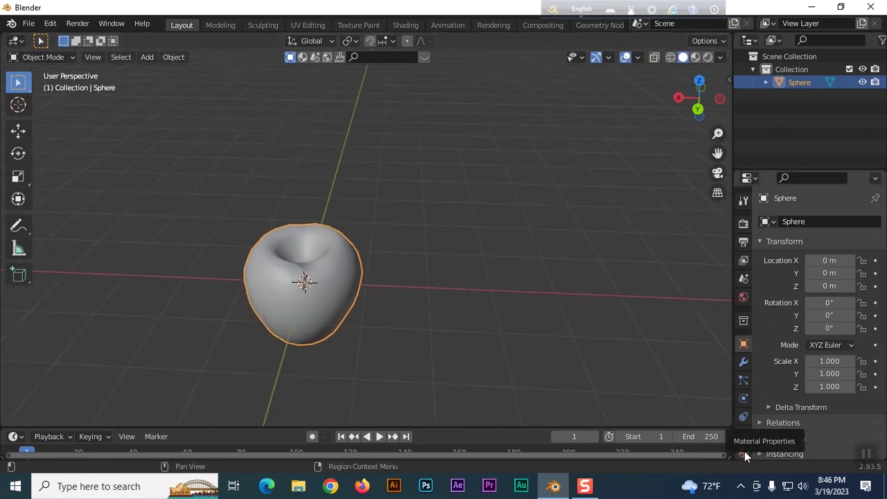
Add a Catmull-Clark Subdivision Surface modifier to the apple with Levels Viewport 4
click(744, 363)
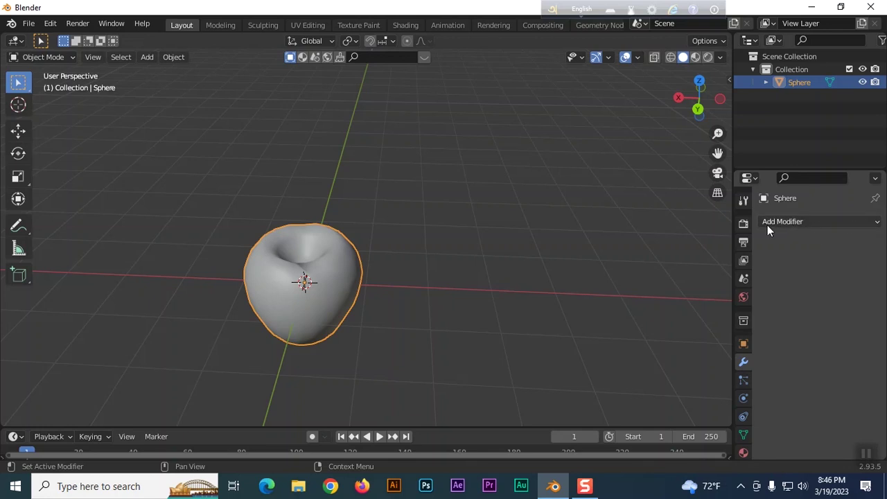
click(872, 223)
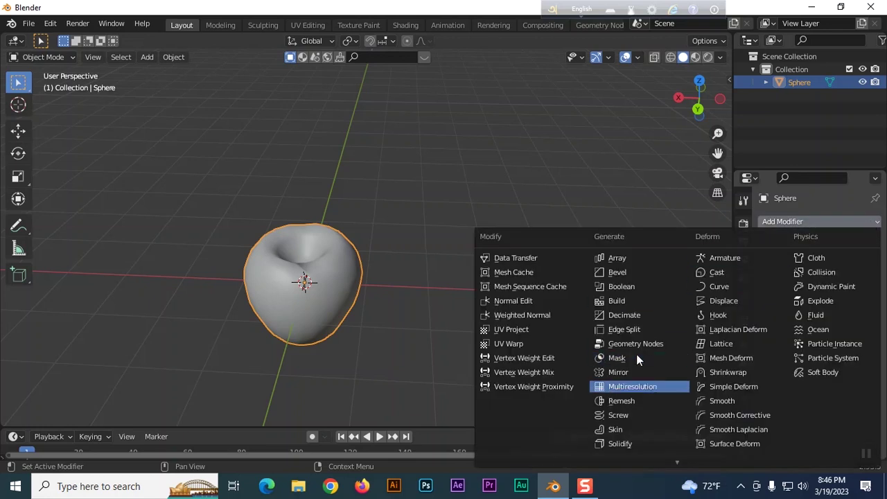
scroll(636, 354, down, 7)
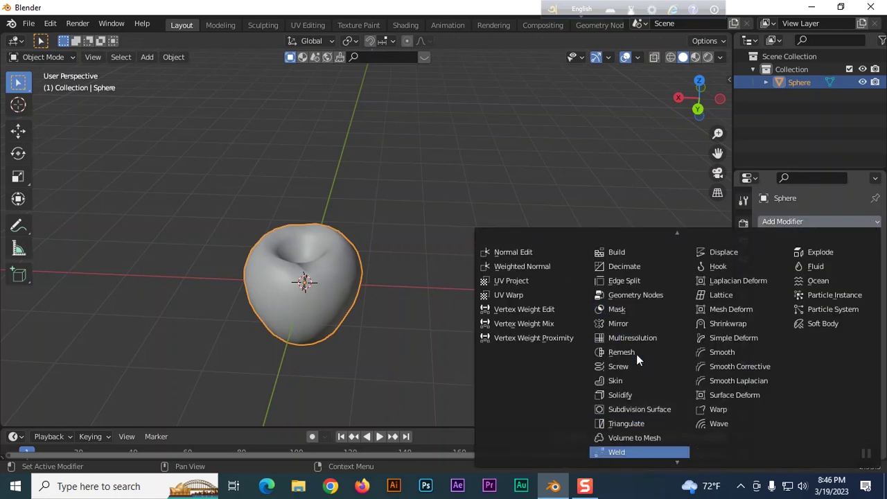
click(628, 409)
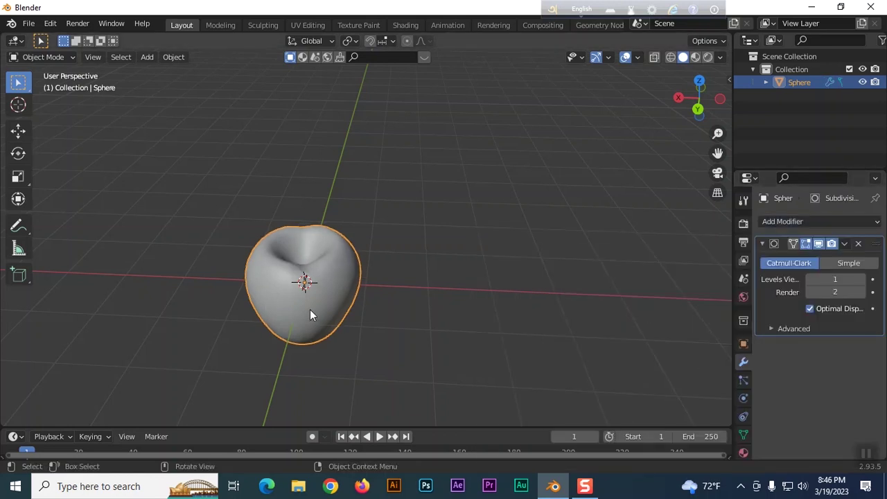
middle_drag(373, 324, 283, 307)
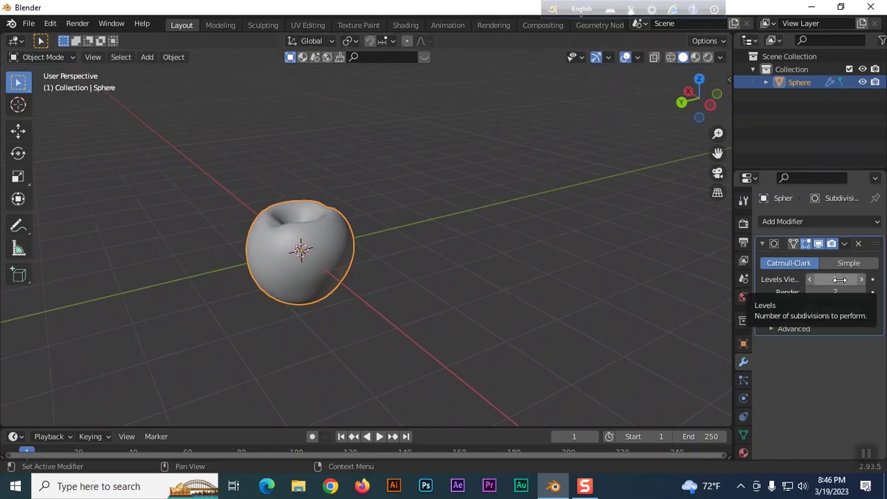
click(862, 280)
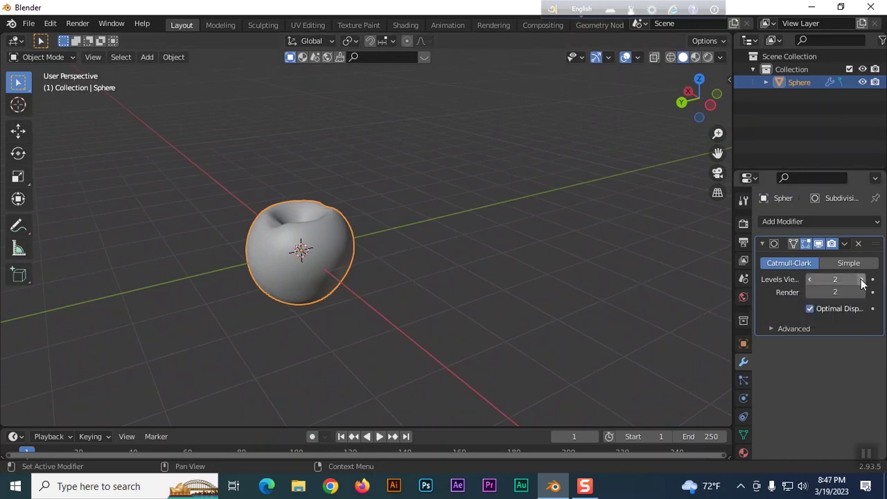
click(862, 280)
click(862, 279)
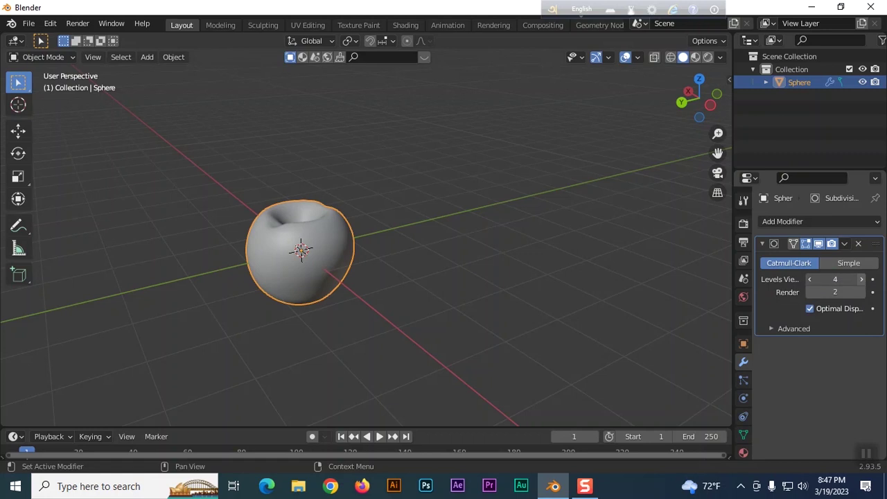
click(808, 279)
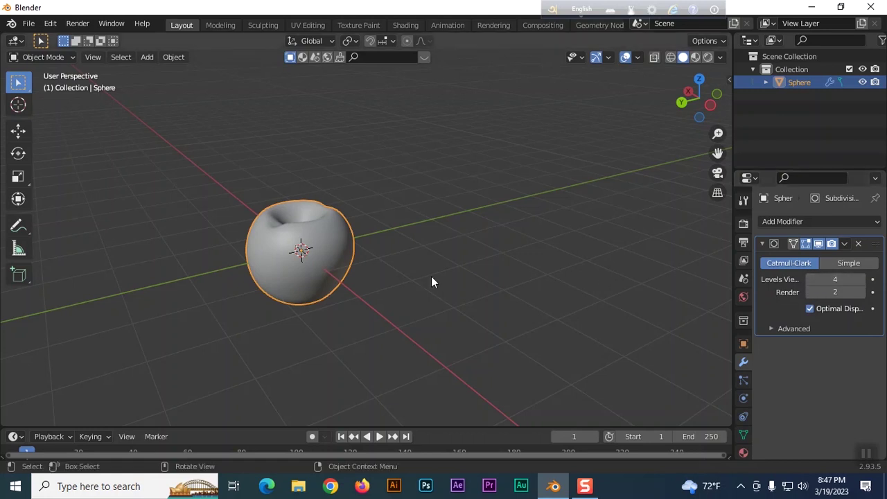
middle_drag(385, 290, 406, 299)
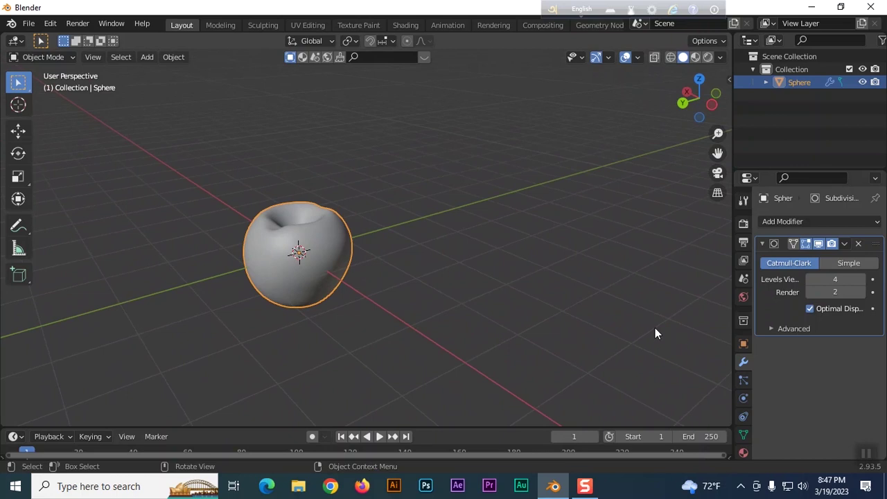
Add a material slot and create Material.001 with a Principled BSDF surface
click(742, 454)
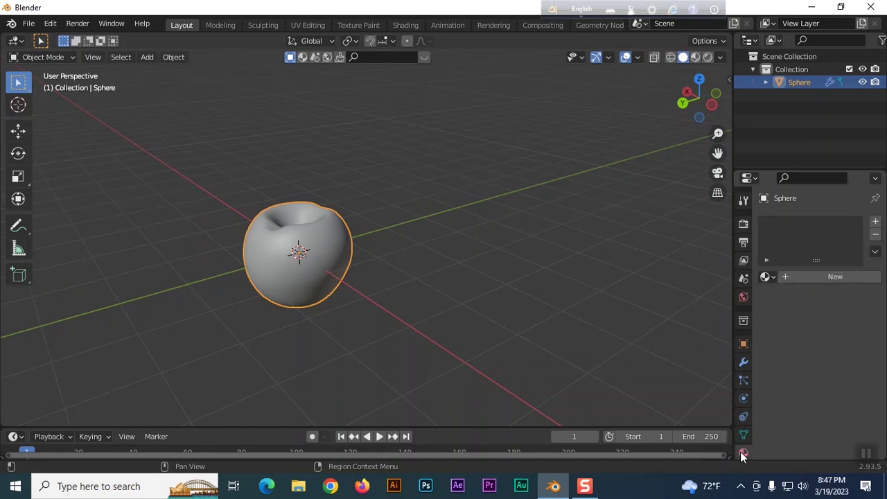
click(875, 224)
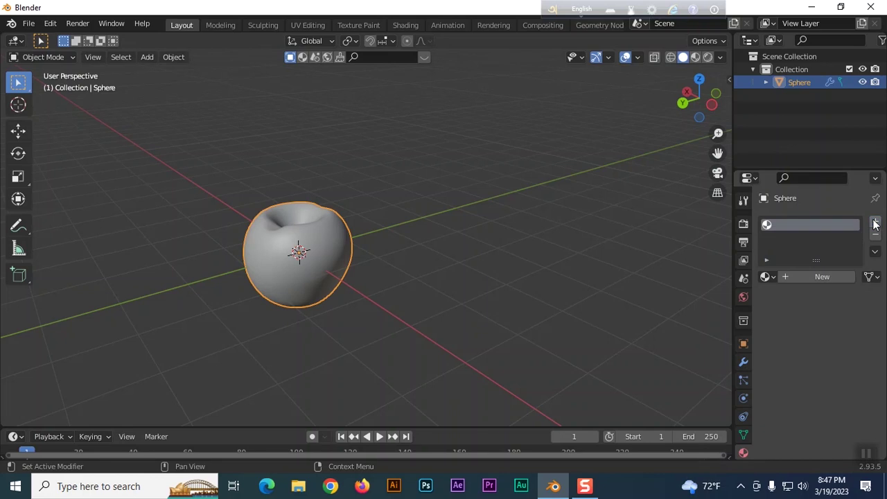
click(813, 278)
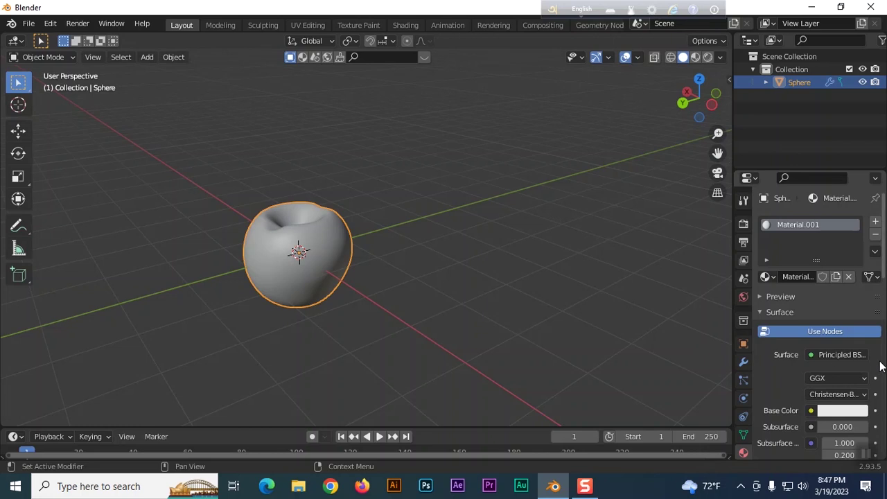
scroll(878, 367, down, 3)
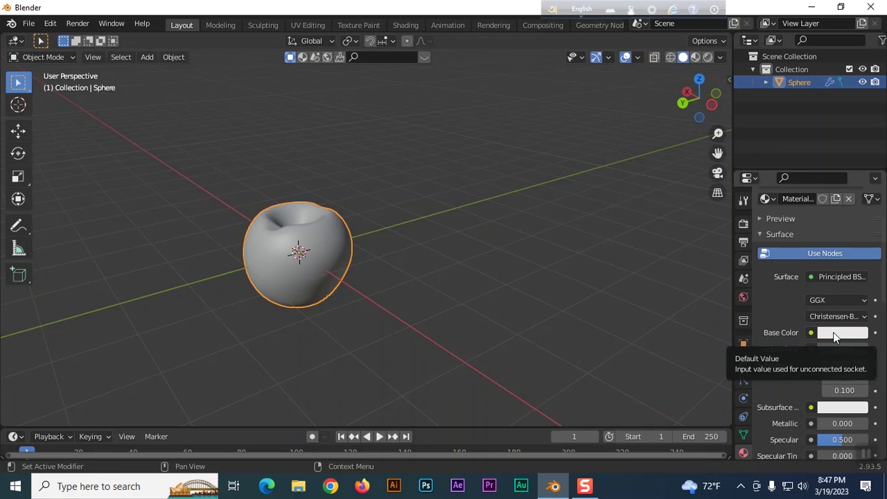
In Material Preview, set the base color to deep red (H 0.002, S 0.990, V 0.246)
click(696, 57)
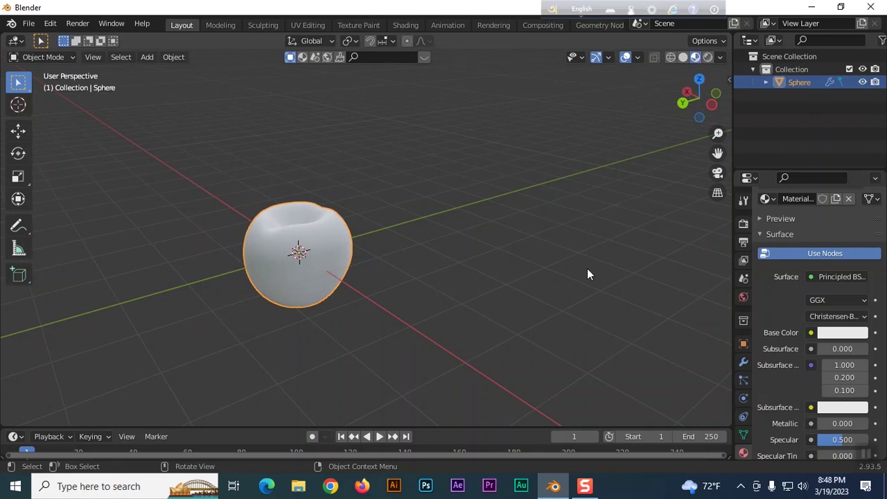
click(843, 335)
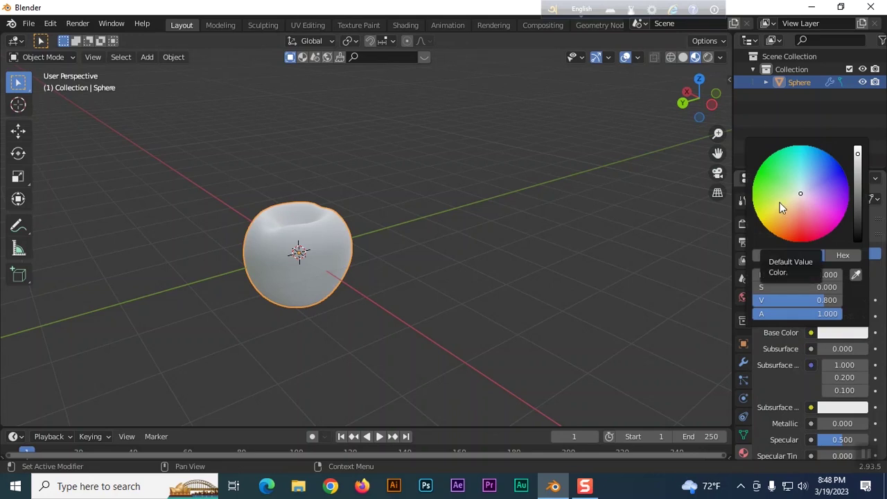
click(797, 238)
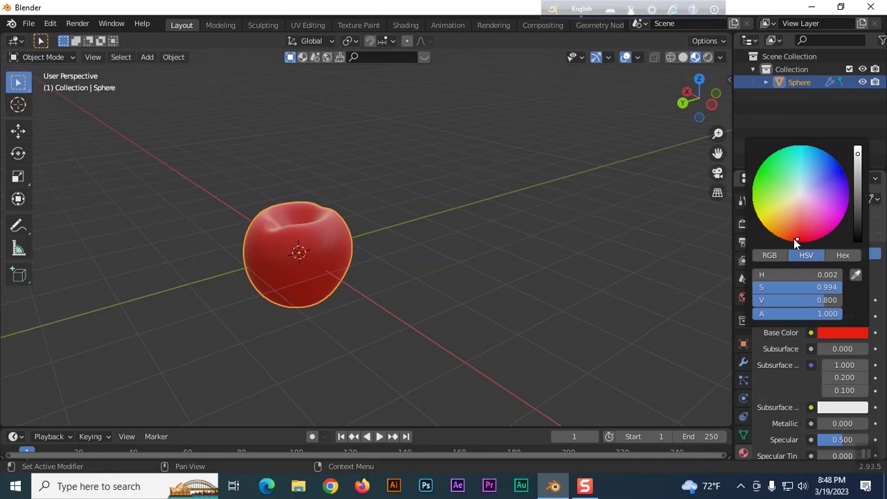
click(835, 332)
click(857, 160)
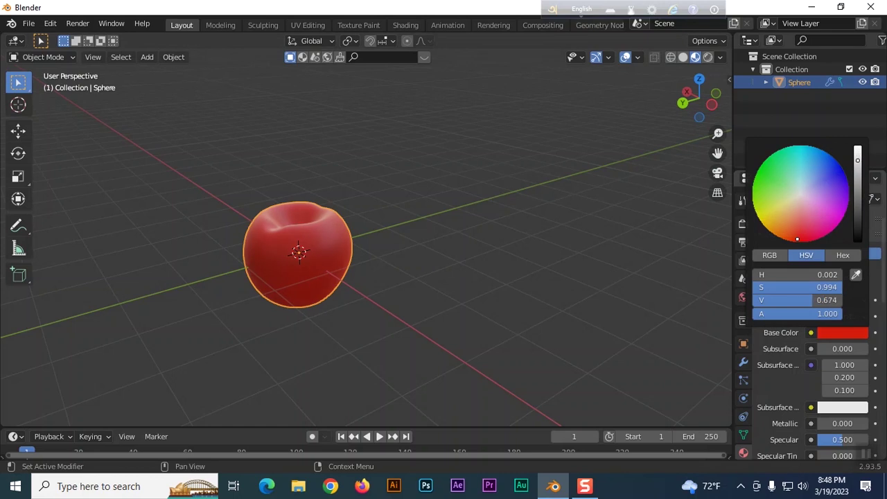
drag(858, 160, 857, 190)
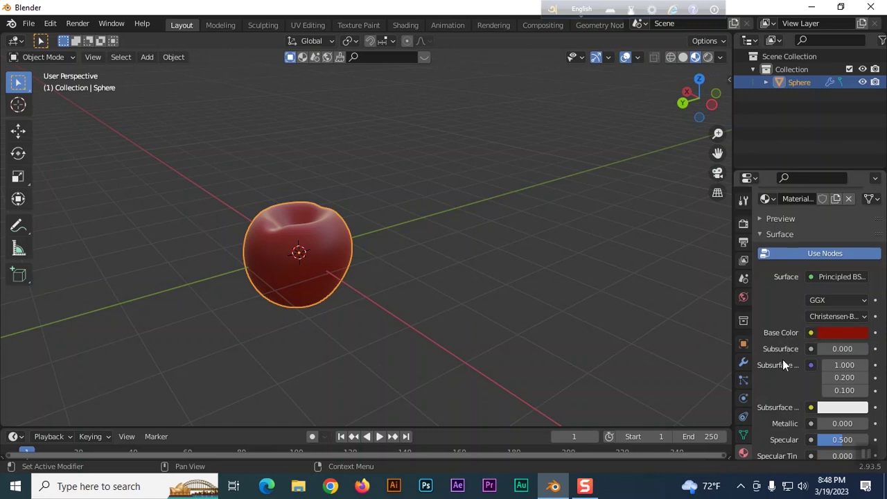
scroll(780, 375, down, 4)
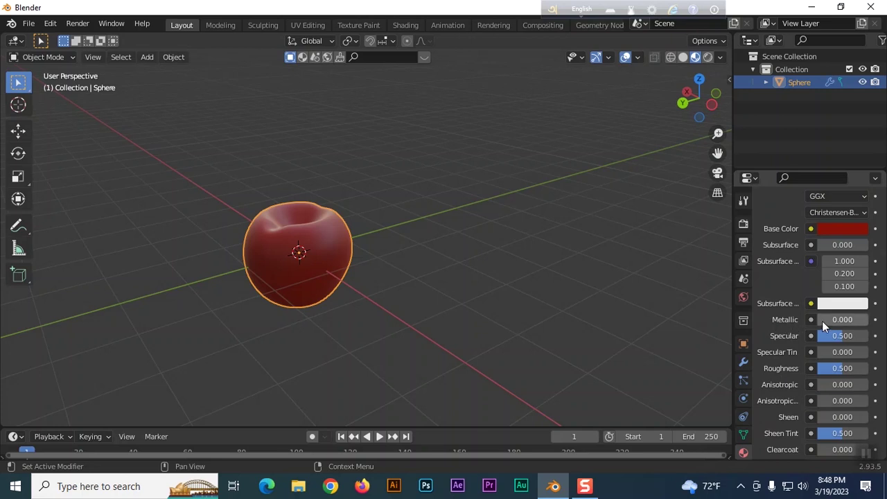
Raise the apple material's Metallic to 0.544, then deselect the apple
mouse_move(831, 319)
mouse_down()
mouse_move(858, 319)
mouse_move(844, 320)
mouse_up()
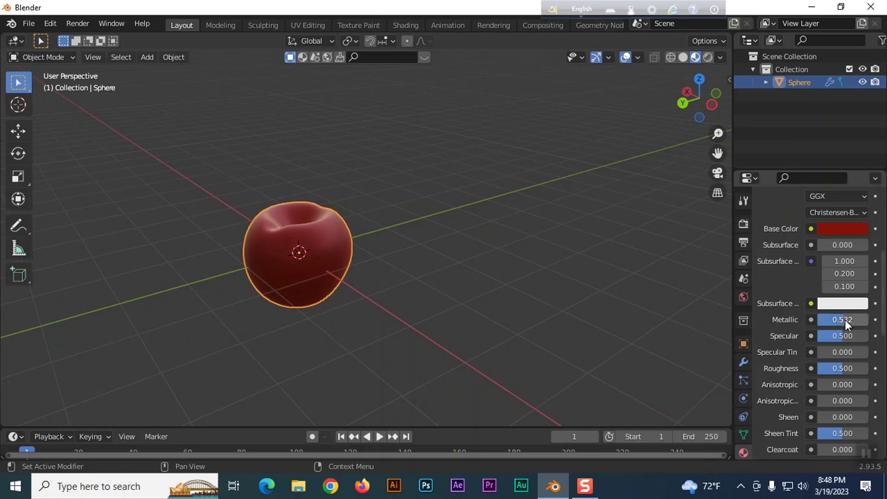
middle_drag(392, 304, 369, 293)
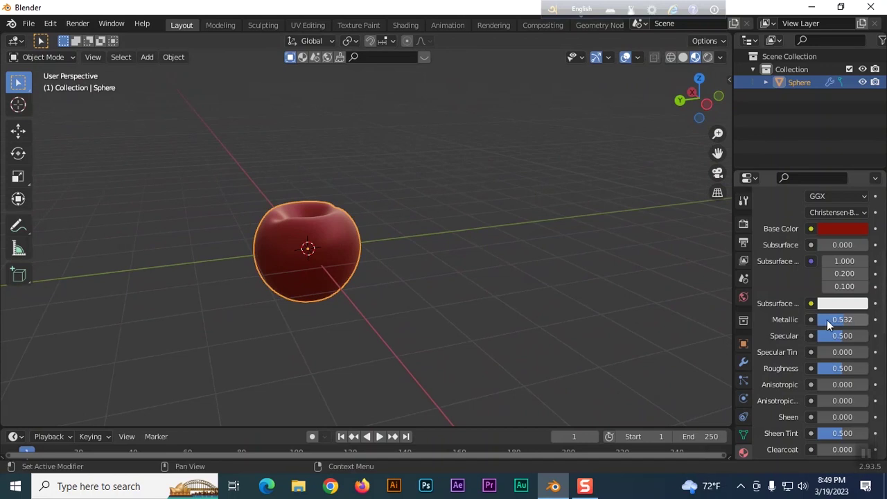
mouse_move(843, 319)
mouse_down()
mouse_move(829, 319)
mouse_move(846, 319)
mouse_up()
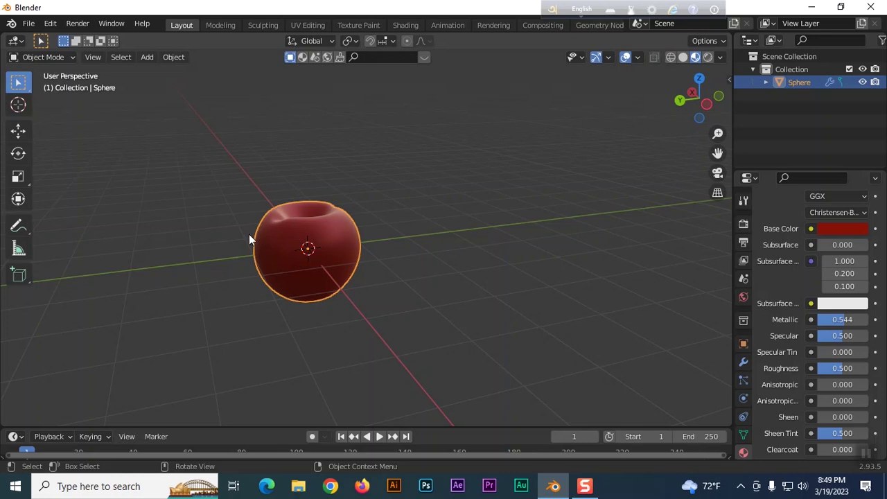
click(245, 179)
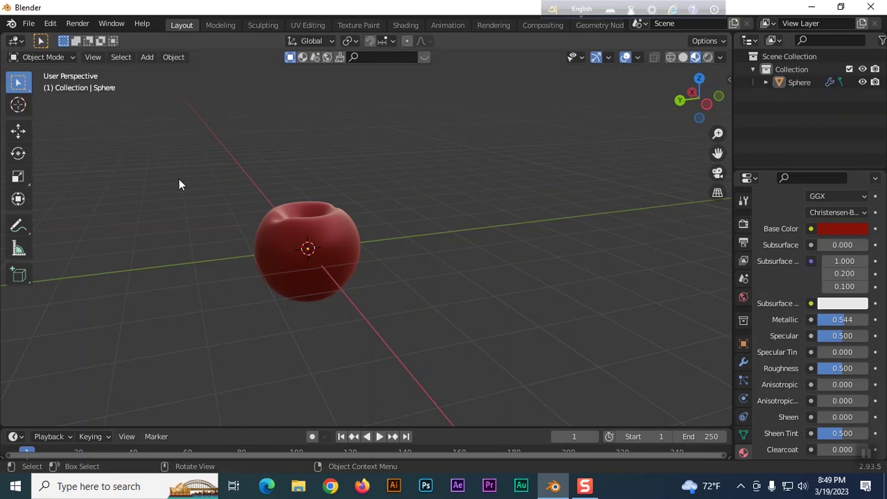
Return to Solid shading in front view and place the 3D cursor left of the apple
click(682, 58)
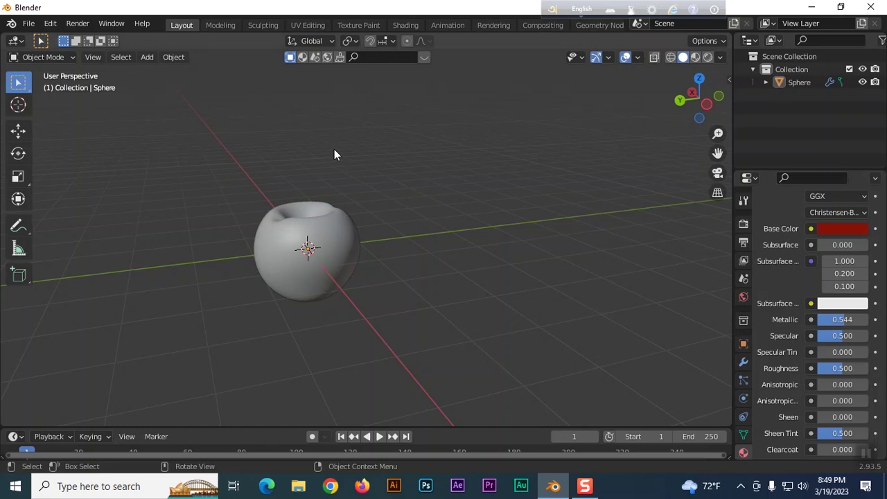
click(150, 56)
key(KP_1)
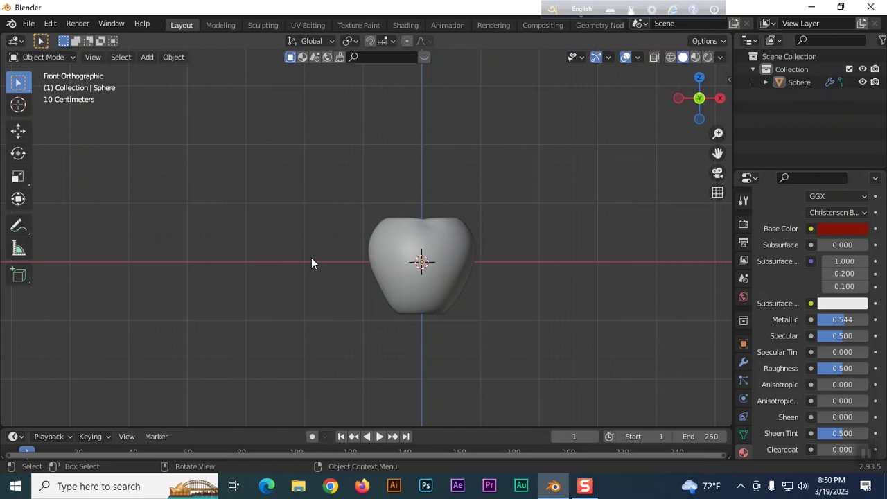
click(18, 105)
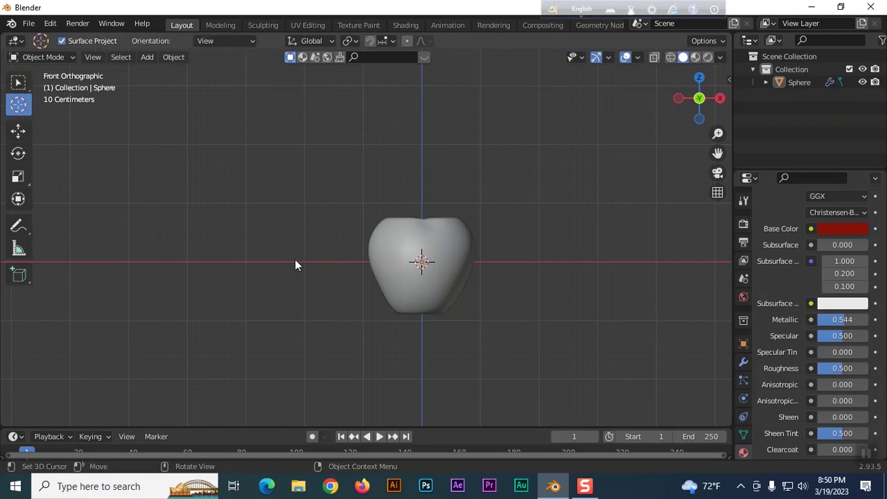
click(327, 248)
Add a cylinder mesh beside the apple and scale it down to 0.536
click(149, 59)
mouse_move(169, 73)
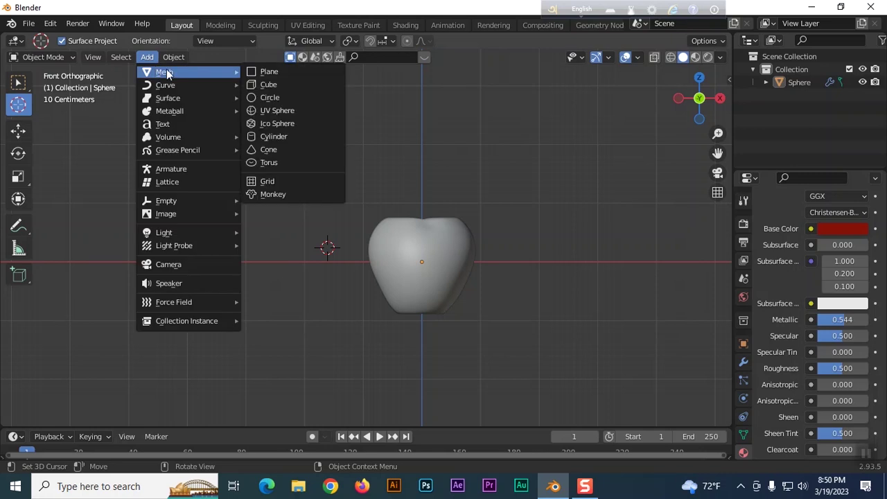
click(273, 139)
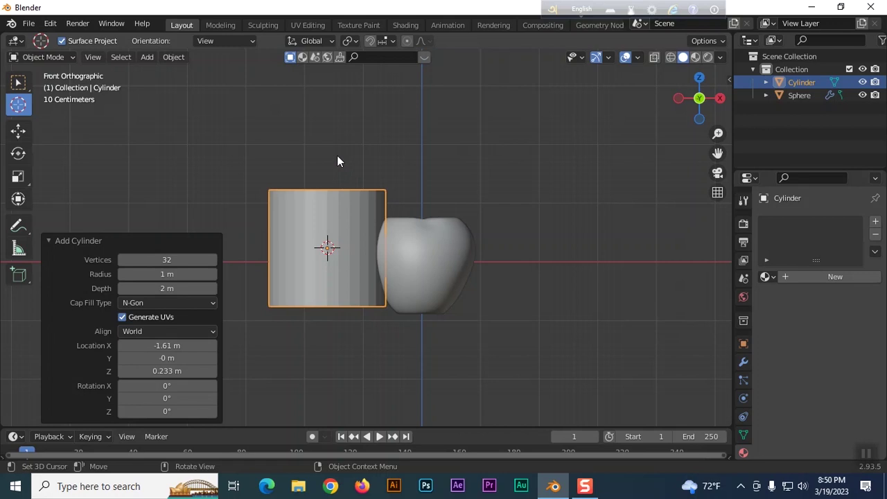
key(KP_7)
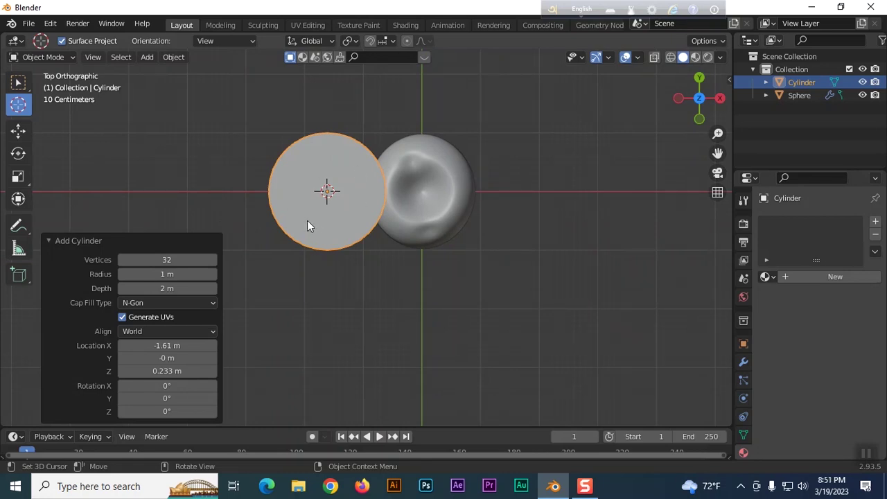
key(s)
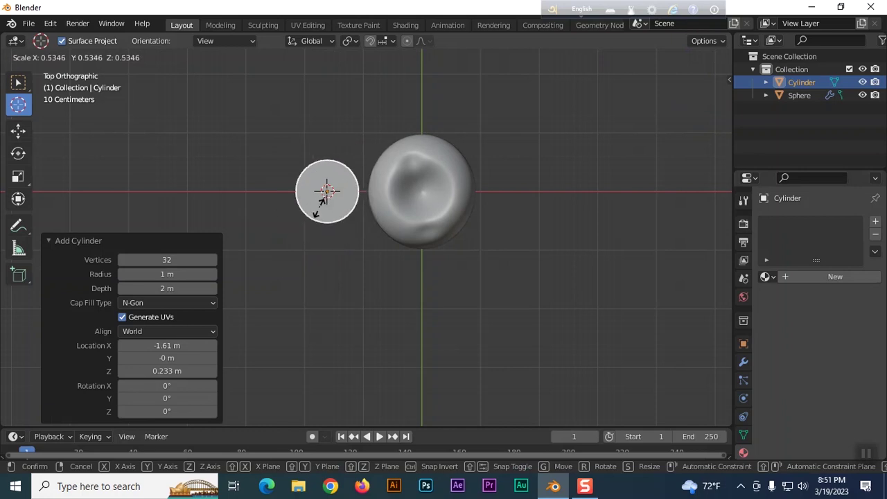
click(322, 209)
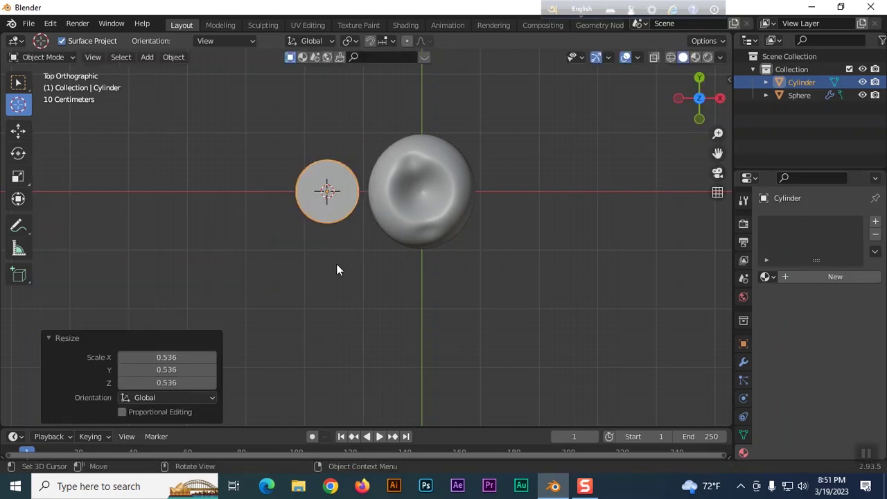
Resize the cylinder to 0.066 on X and Y so it becomes a thin upright rod
middle_drag(359, 286, 364, 209)
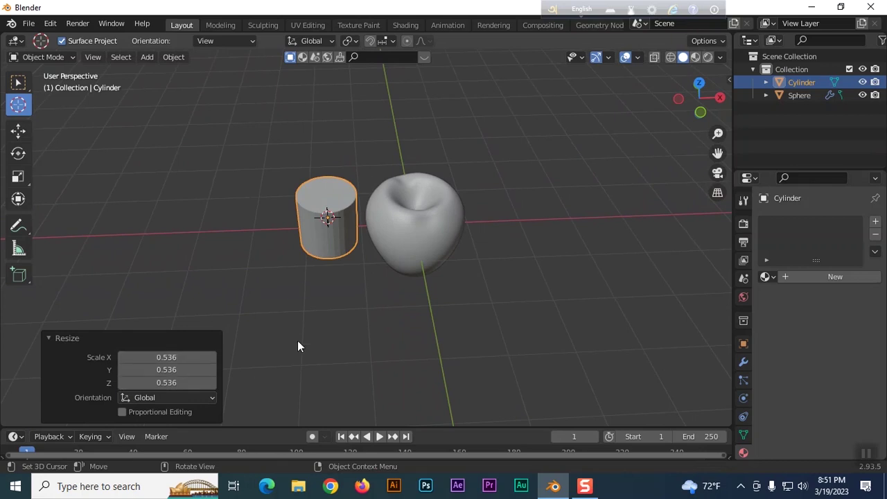
scroll(321, 316, down, 1)
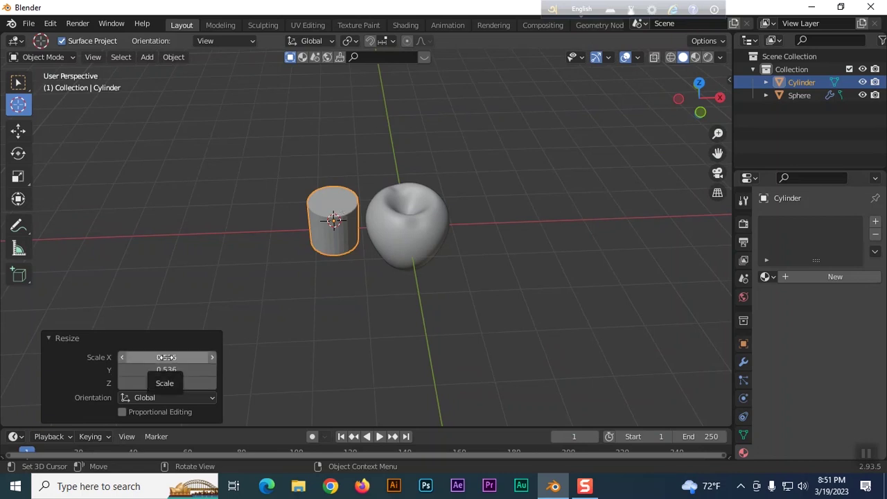
mouse_move(166, 357)
mouse_down()
mouse_move(185, 356)
mouse_move(138, 357)
mouse_move(159, 369)
mouse_move(143, 370)
mouse_move(166, 357)
mouse_up()
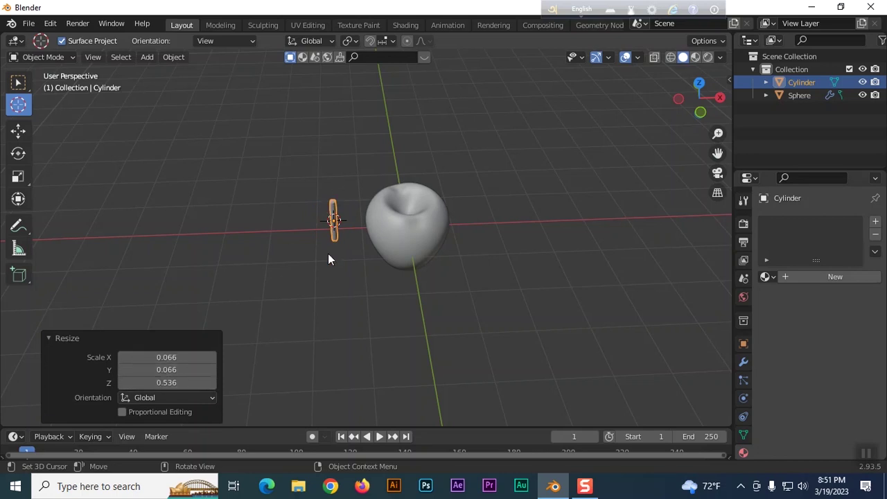
scroll(327, 253, up, 2)
scroll(328, 260, up, 2)
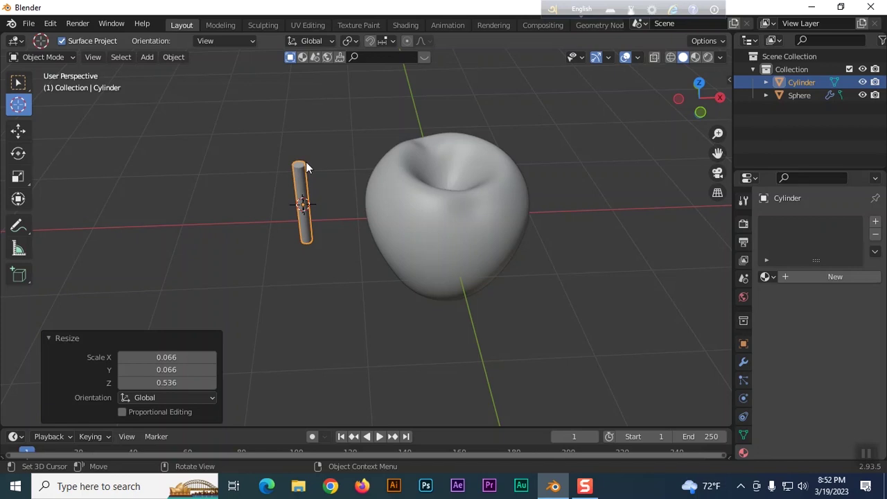
scroll(322, 250, up, 2)
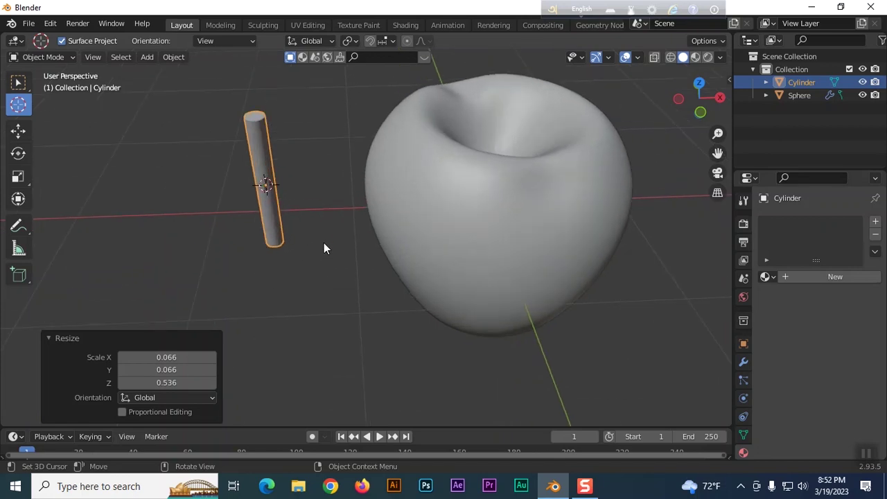
middle_drag(307, 185, 326, 243)
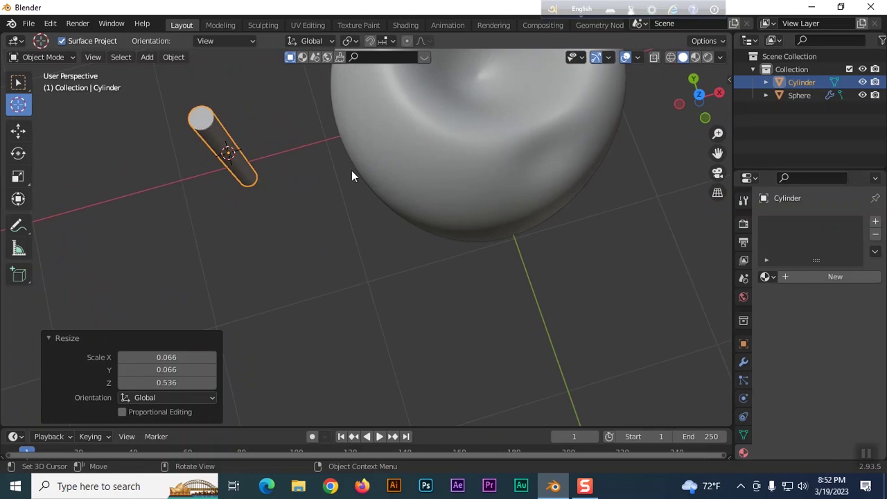
middle_drag(324, 185, 299, 178)
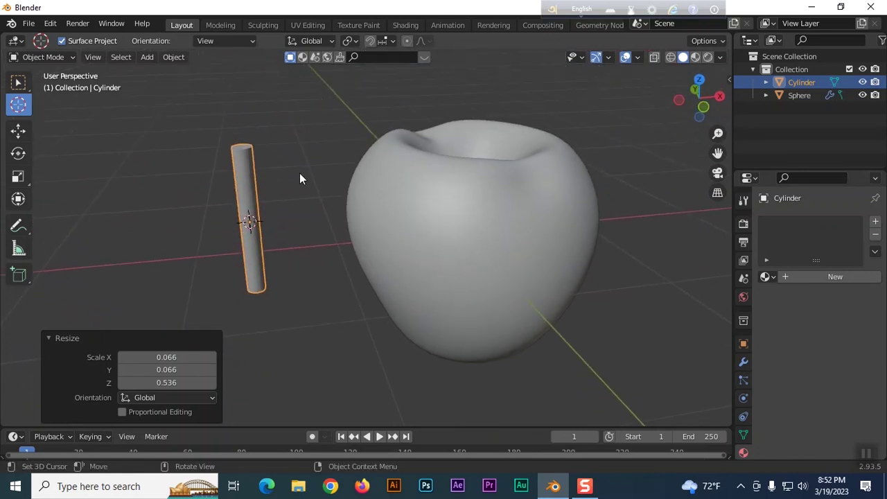
middle_drag(253, 294, 261, 275)
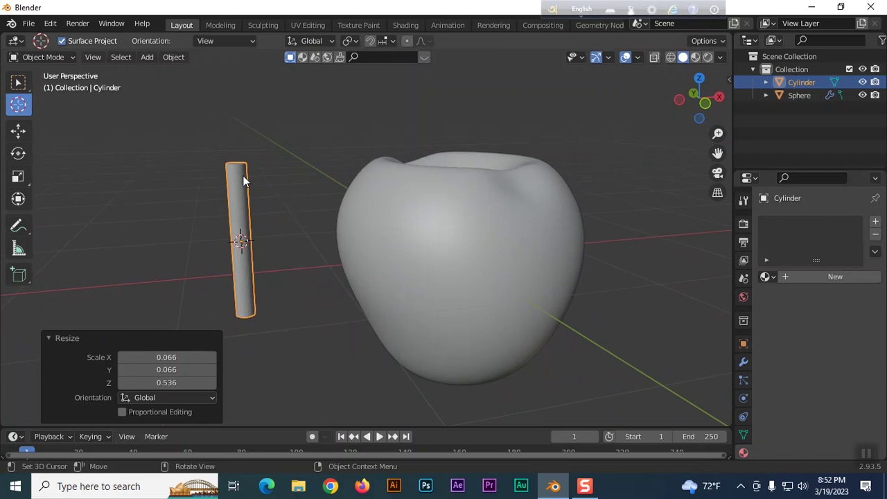
middle_drag(272, 192, 279, 238)
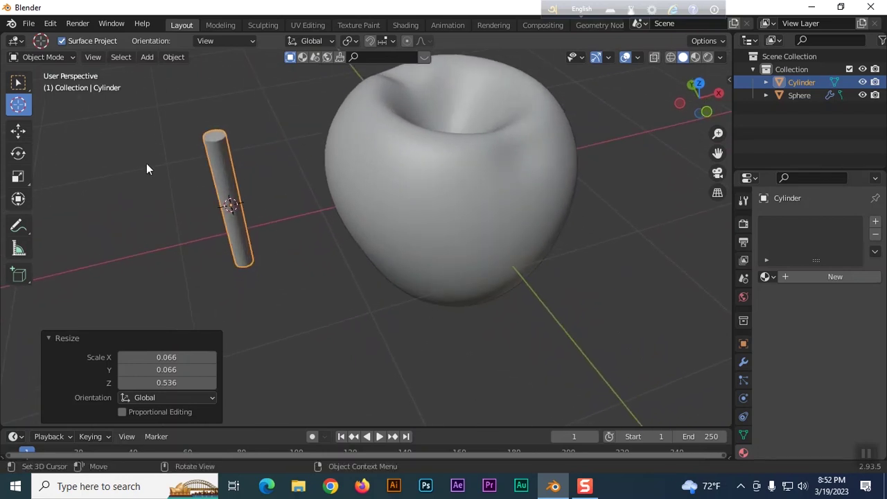
Scale the cylinder's top cap face by 1.448 with smooth proportional editing, then return to Object Mode
key(Tab)
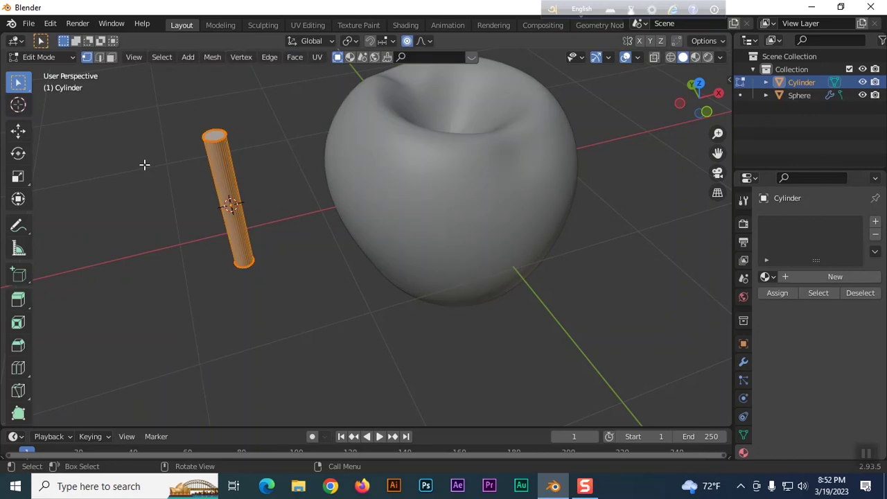
click(144, 164)
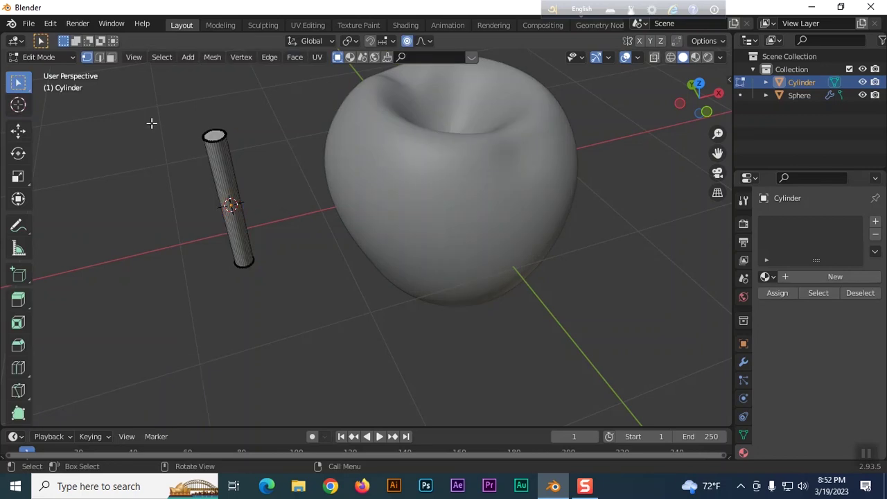
click(111, 59)
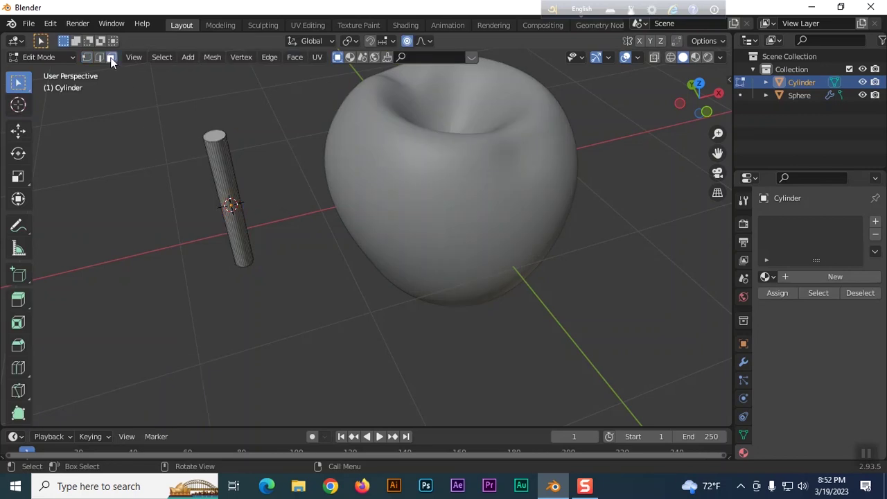
click(214, 135)
key(s)
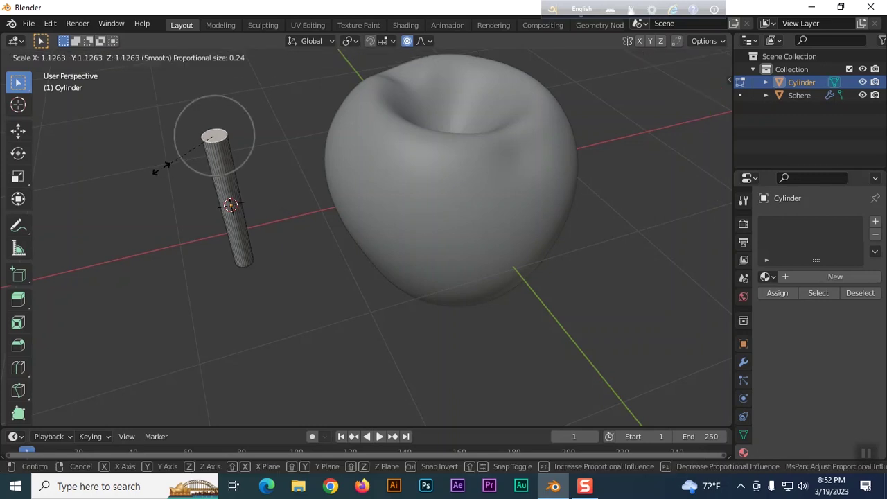
click(140, 172)
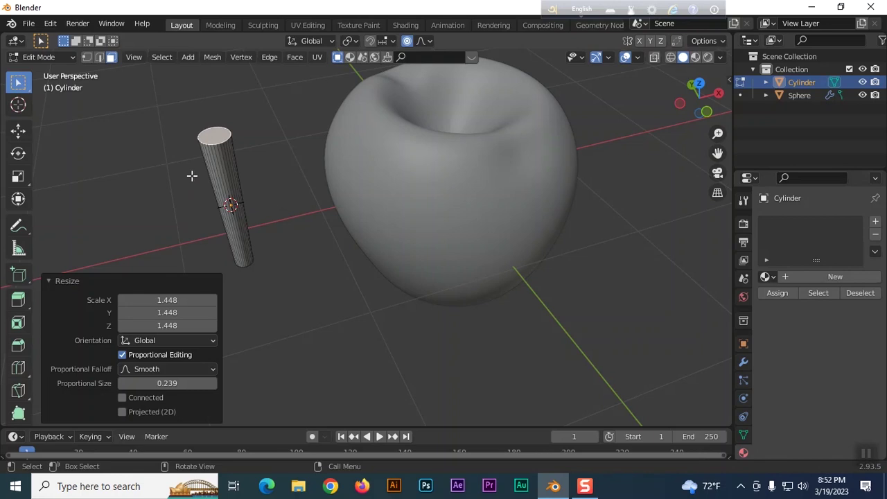
middle_drag(287, 256, 292, 215)
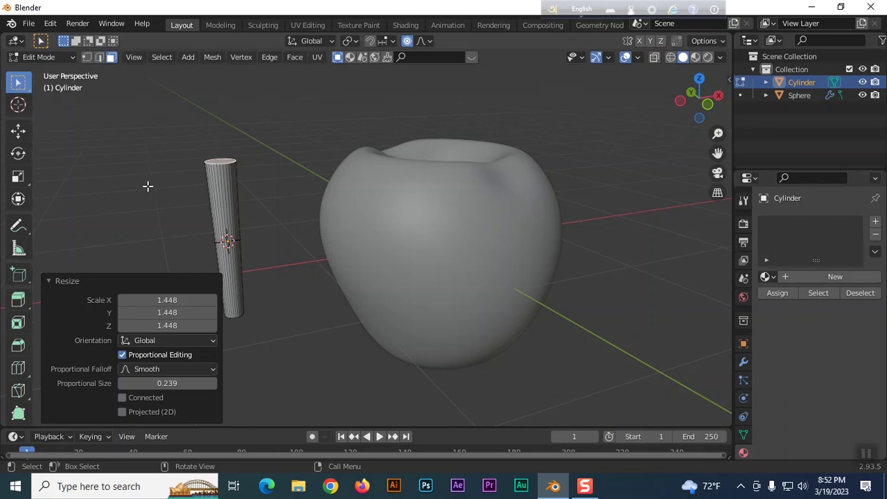
key(Tab)
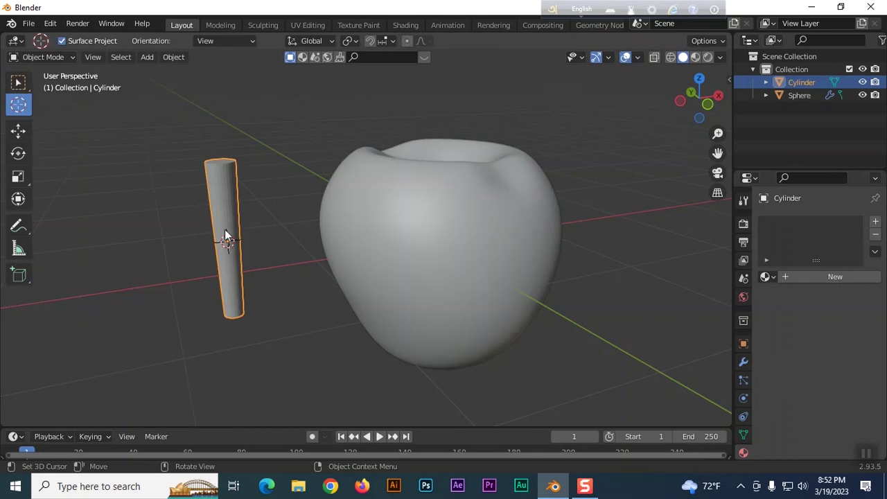
Move the cylinder beside the apple and scale it down to 0.678, then 0.404
drag(225, 223, 199, 222)
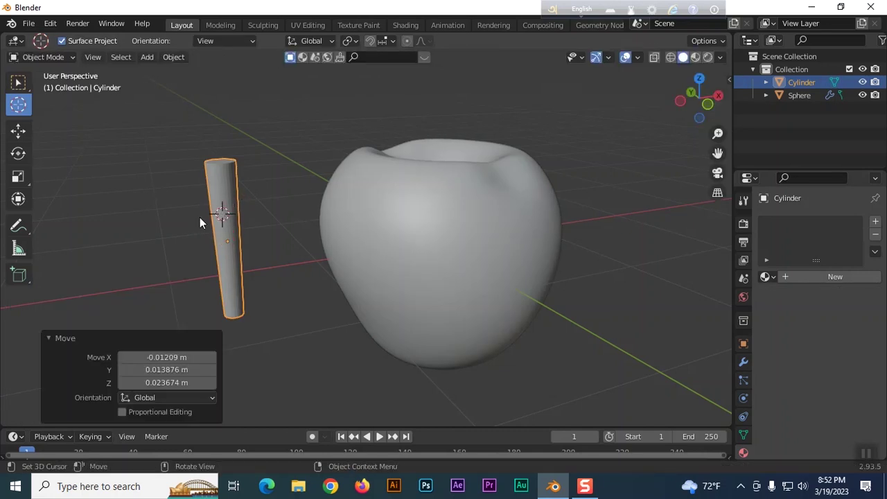
click(18, 81)
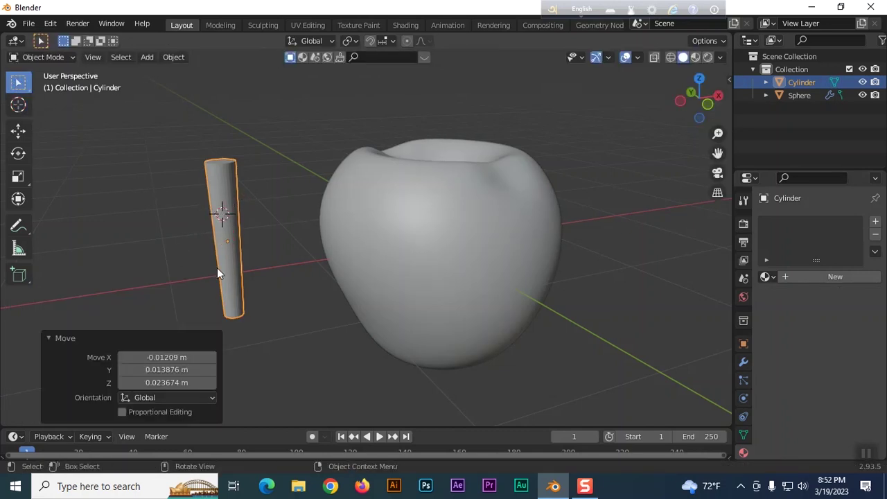
key(g)
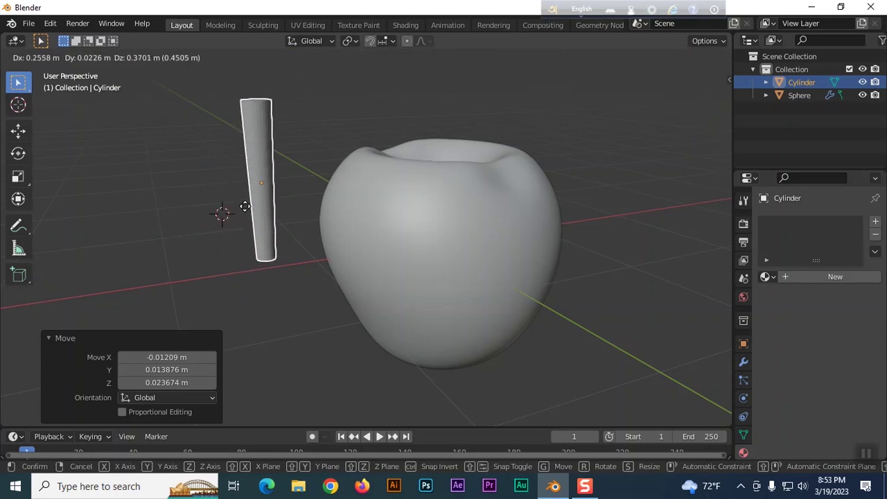
click(242, 211)
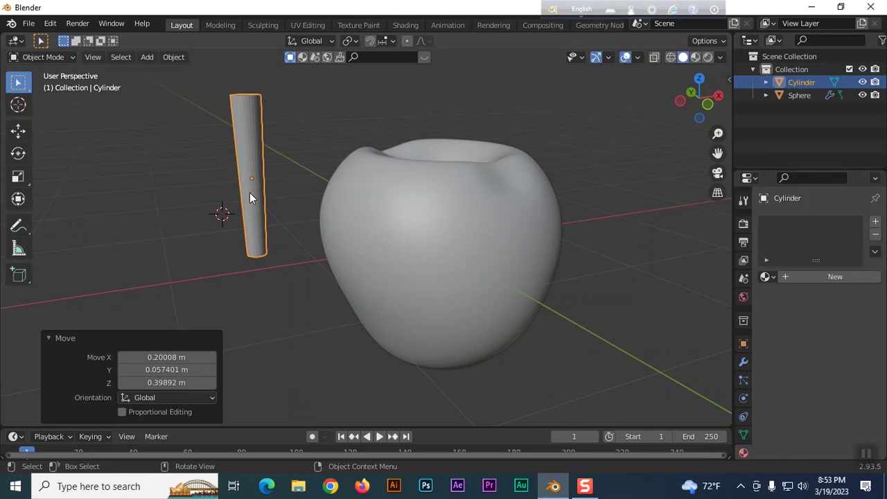
key(s)
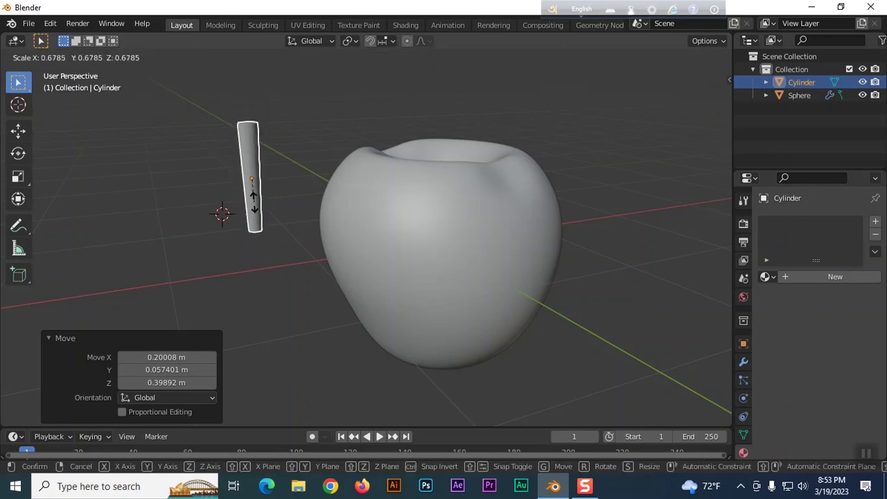
click(254, 201)
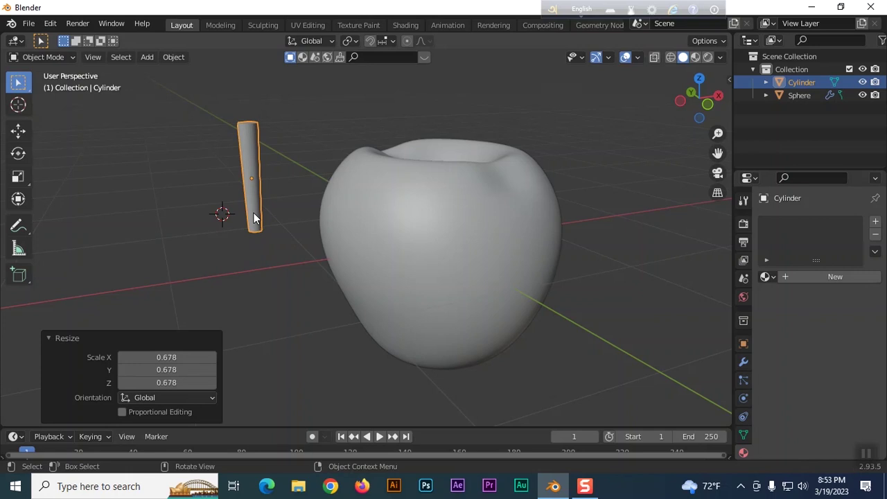
key(s)
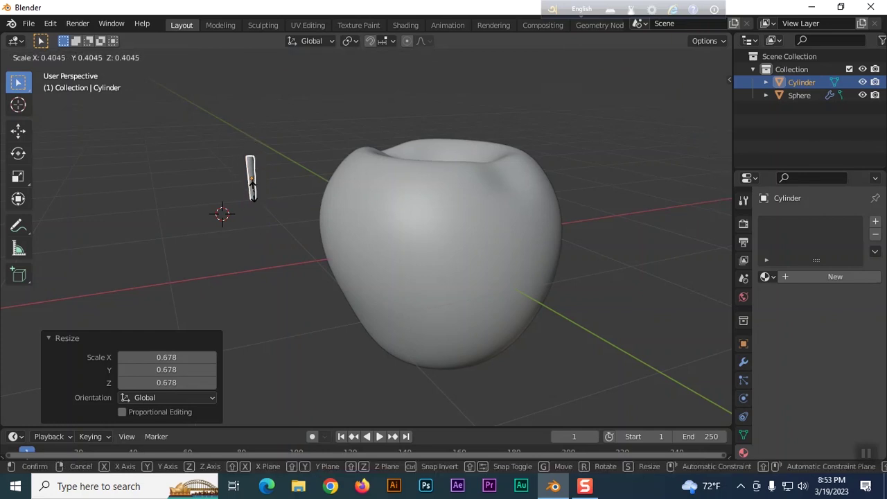
click(253, 180)
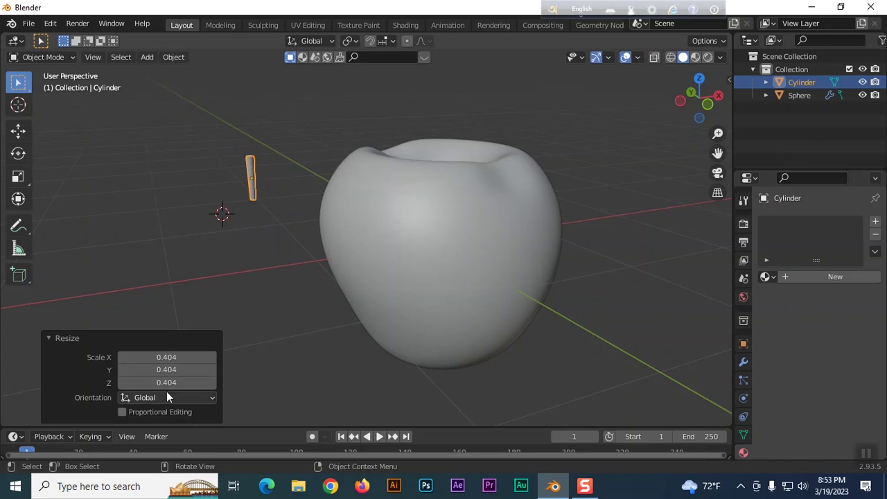
Stretch the cylinder taller along Z, then scale it up uniformly by 1.578
drag(166, 383, 259, 383)
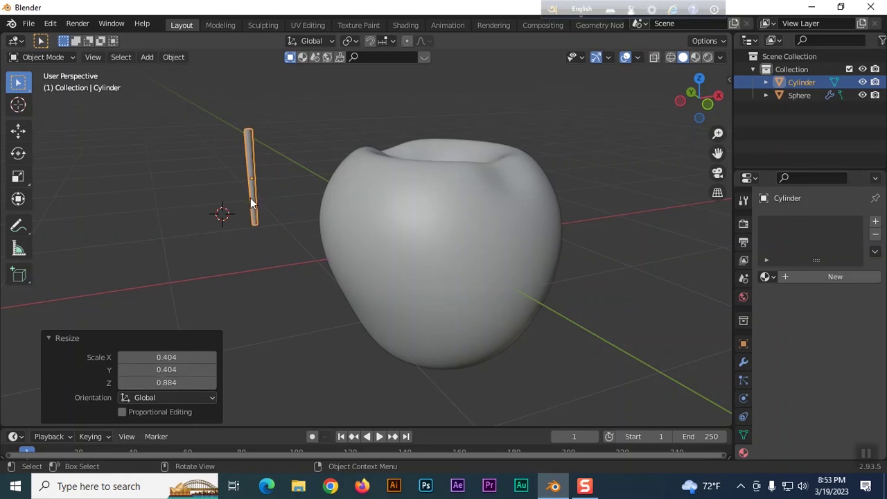
drag(180, 382, 163, 382)
key(s)
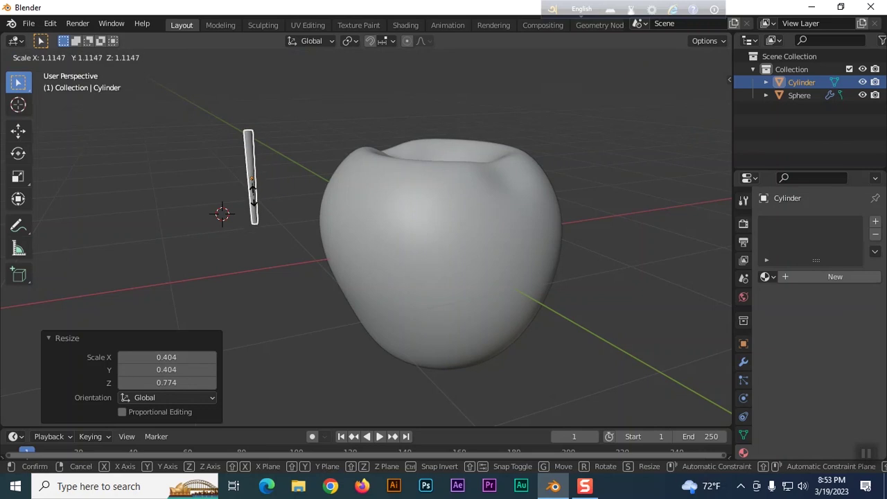
click(263, 200)
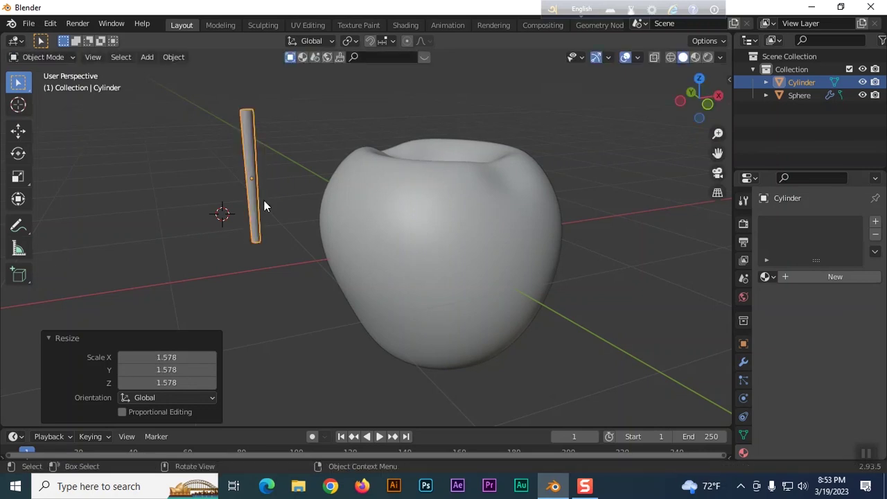
scroll(300, 232, up, 2)
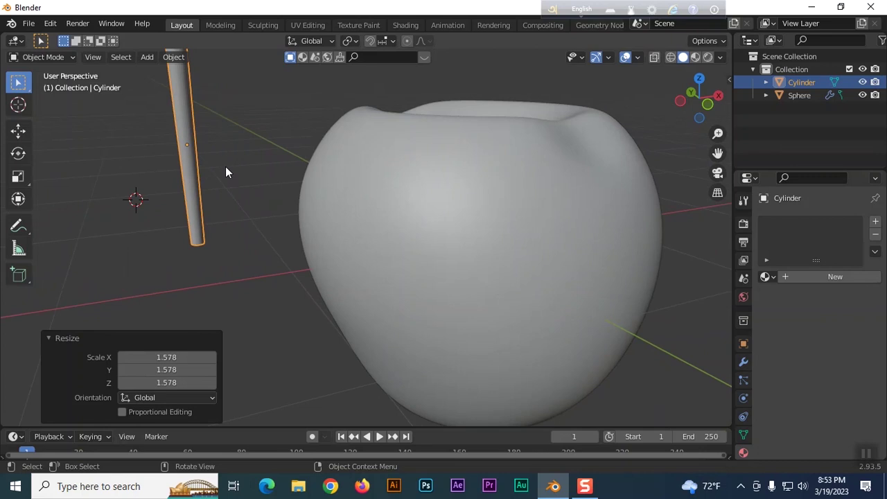
shift+middle_drag(225, 176, 417, 251)
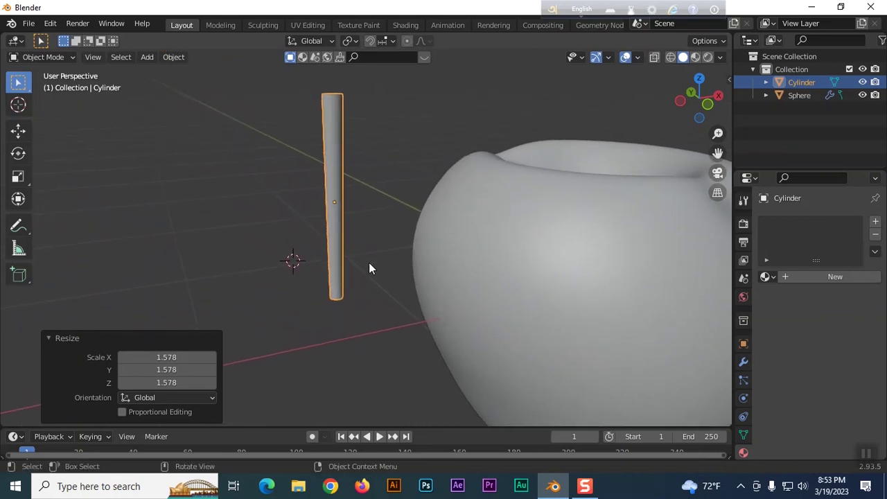
scroll(369, 263, up, 2)
middle_drag(368, 148, 369, 129)
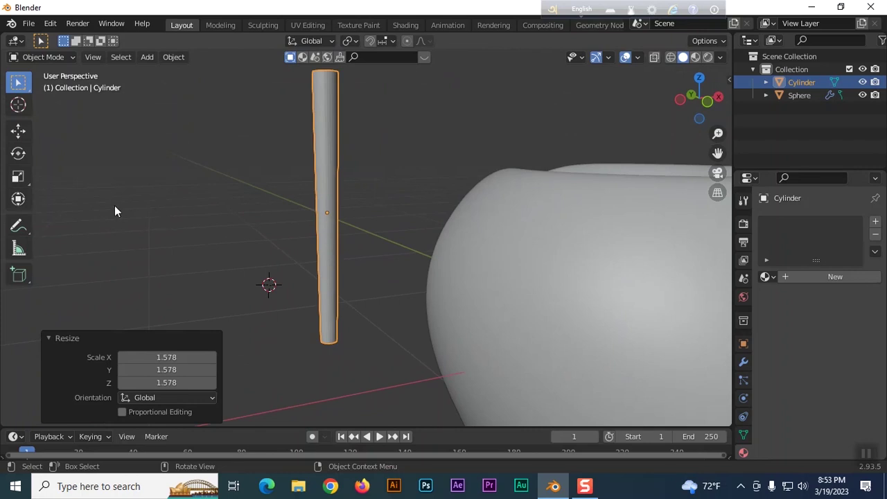
Cut two horizontal edge loops into the stem cylinder's upper half with Loop Cut and Slide
key(Tab)
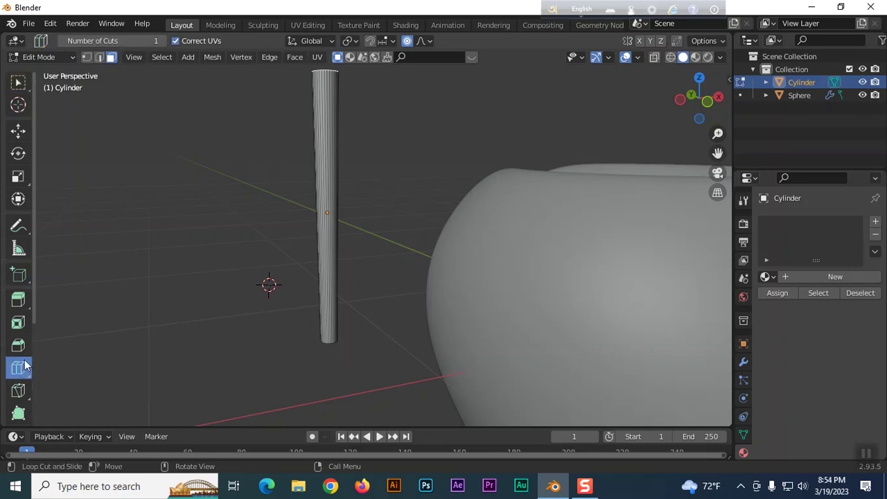
drag(327, 213, 323, 104)
drag(327, 228, 324, 147)
click(330, 247)
right_click(330, 247)
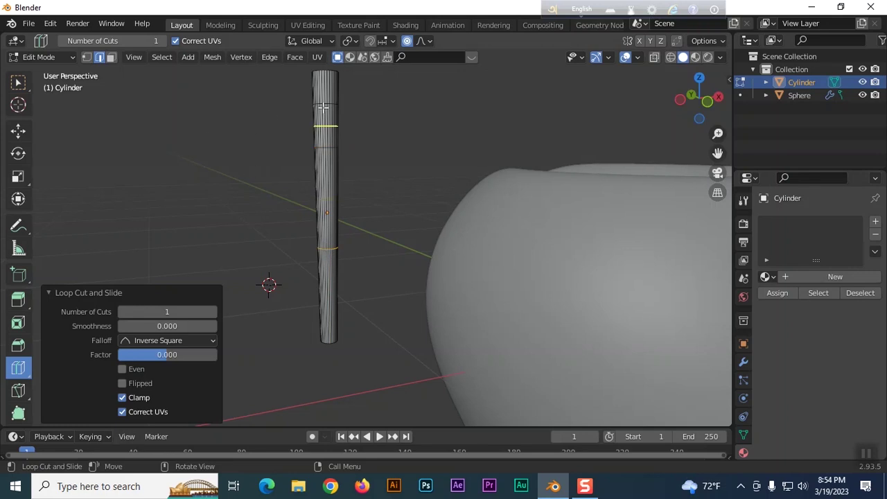
scroll(356, 170, up, 2)
scroll(356, 170, up, 2)
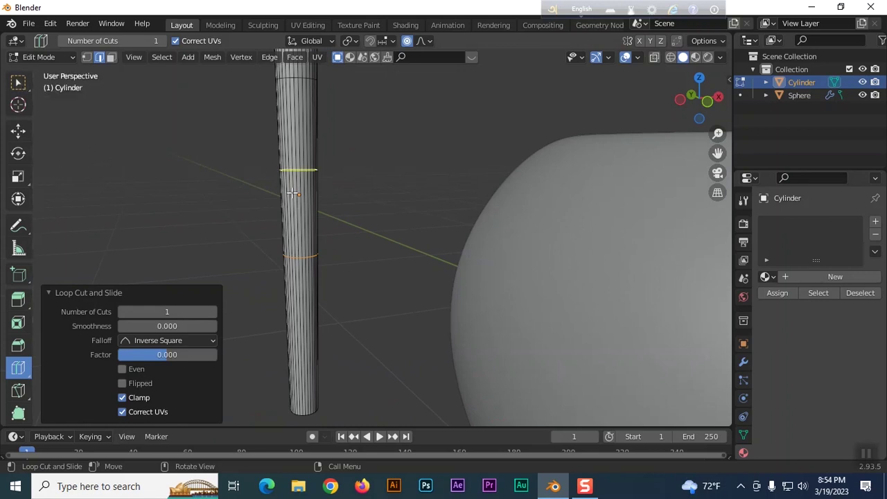
scroll(314, 196, up, 1)
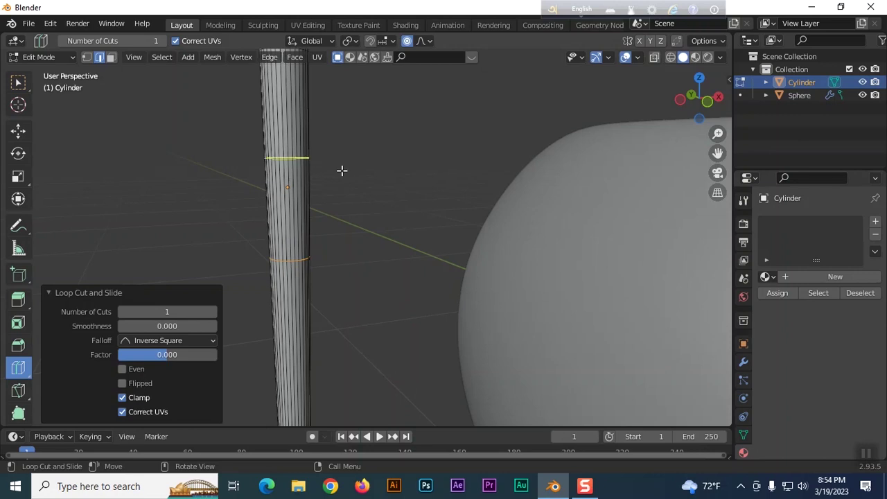
middle_drag(339, 172, 413, 345)
middle_drag(362, 155, 429, 316)
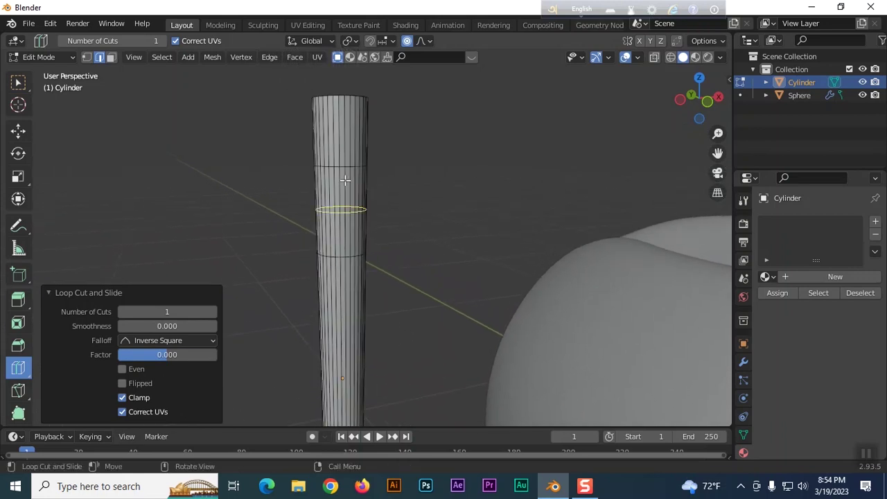
Select only the cylinder's upper edge loop in vertex select mode
click(18, 82)
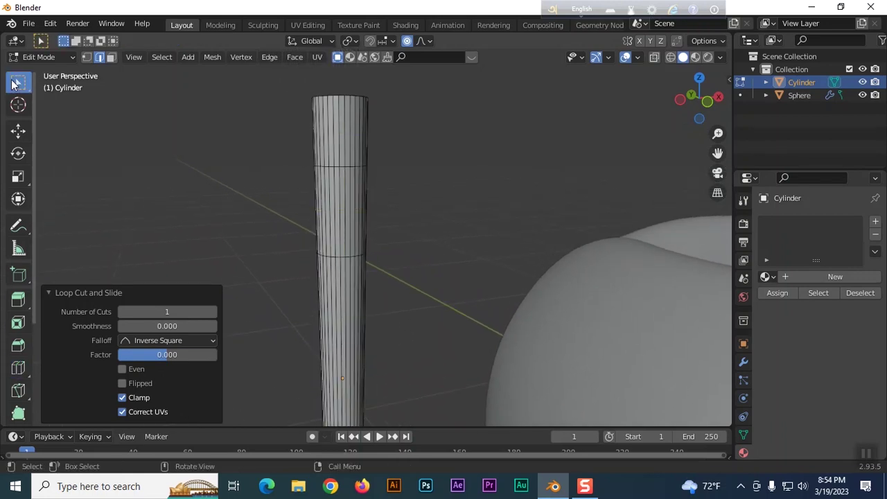
click(86, 57)
click(426, 170)
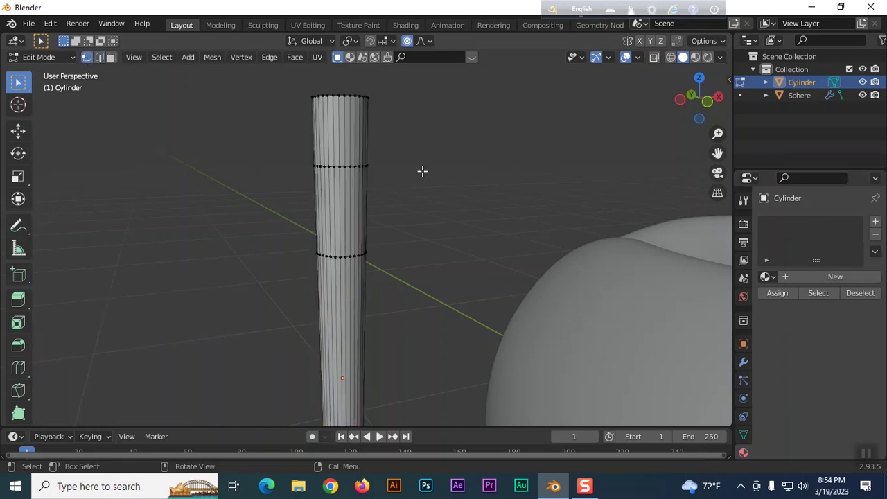
alt+click(341, 166)
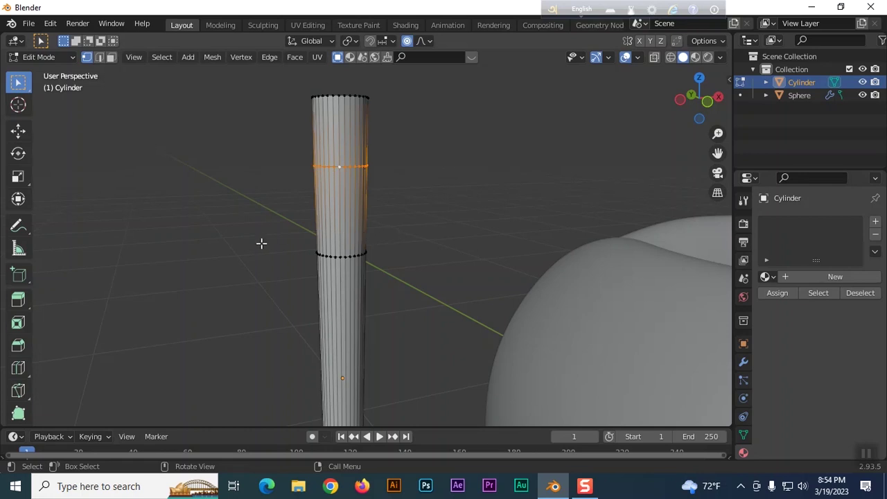
Move the upper loop 0.19226 m on X with smooth proportional falloff at size 0.513
key(g)
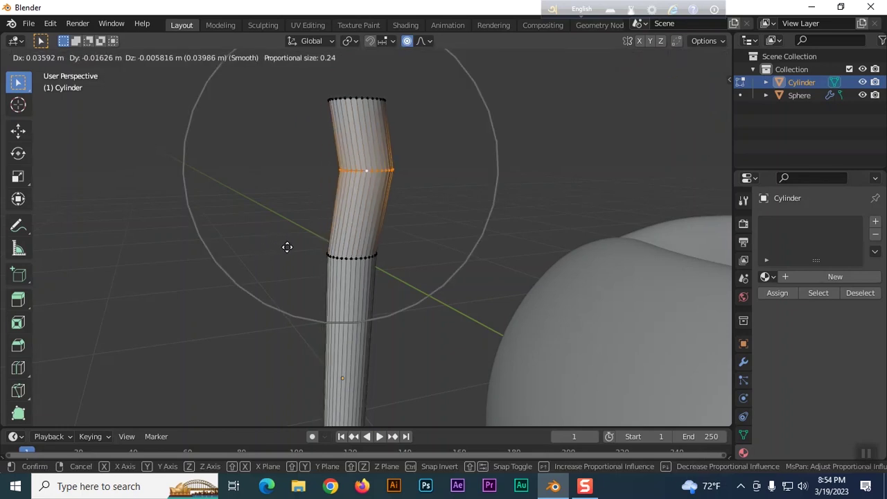
scroll(281, 238, down, 3)
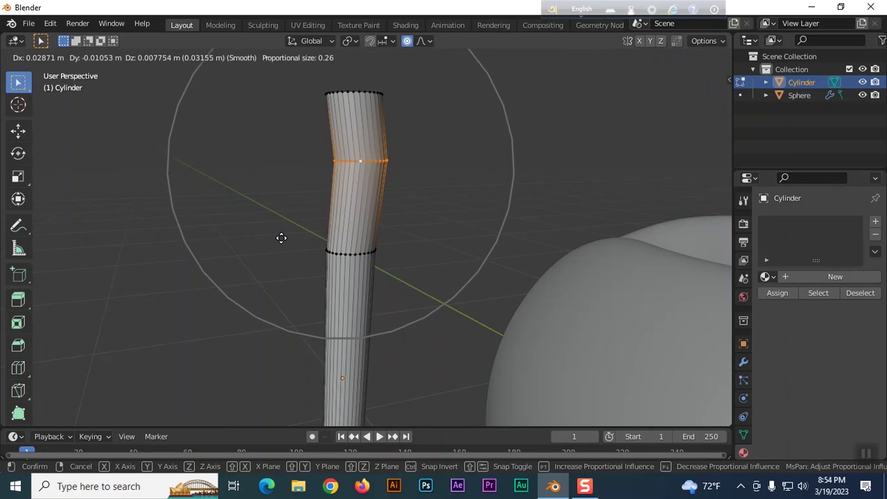
scroll(280, 239, down, 1)
scroll(277, 239, up, 3)
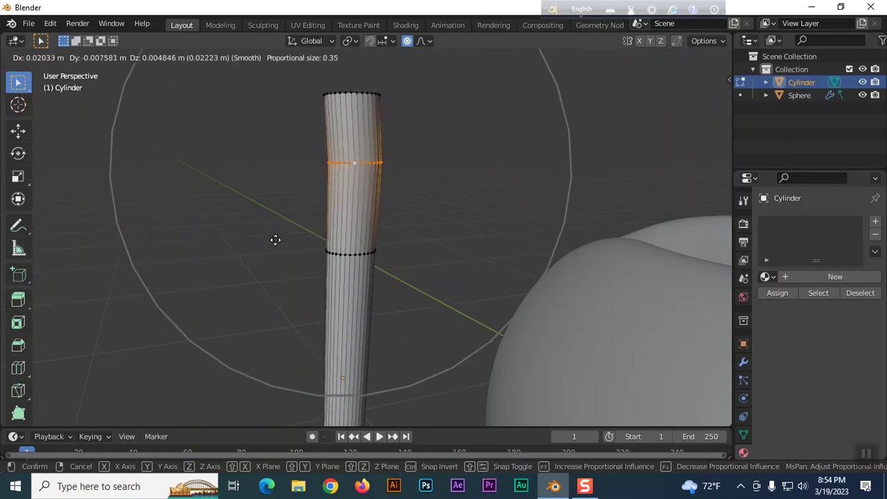
scroll(275, 240, down, 3)
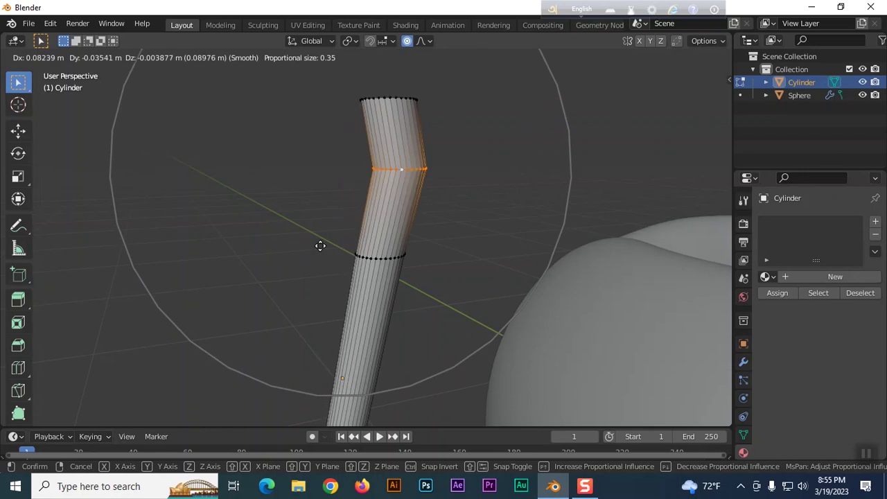
scroll(290, 240, down, 2)
scroll(289, 240, down, 4)
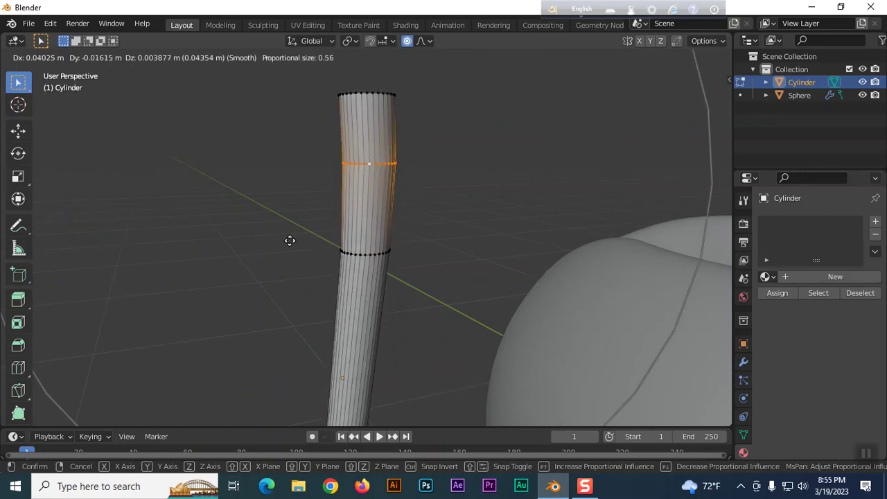
scroll(289, 241, up, 4)
scroll(289, 241, up, 12)
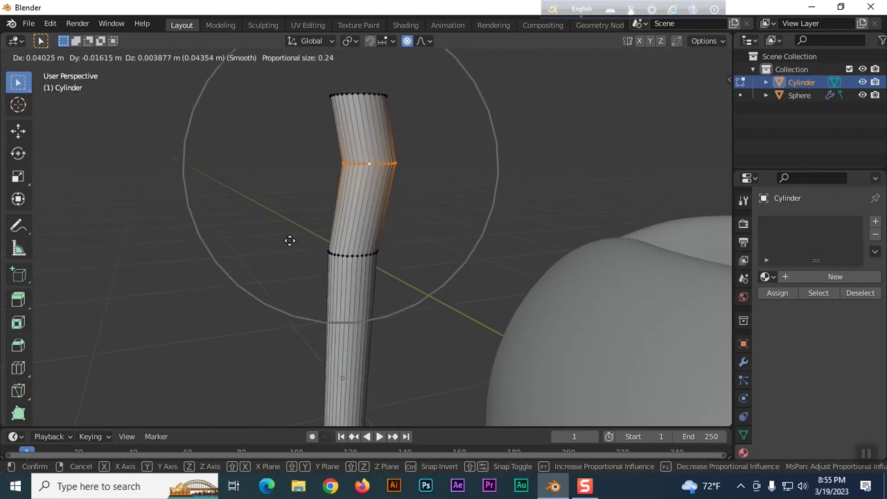
scroll(290, 240, up, 4)
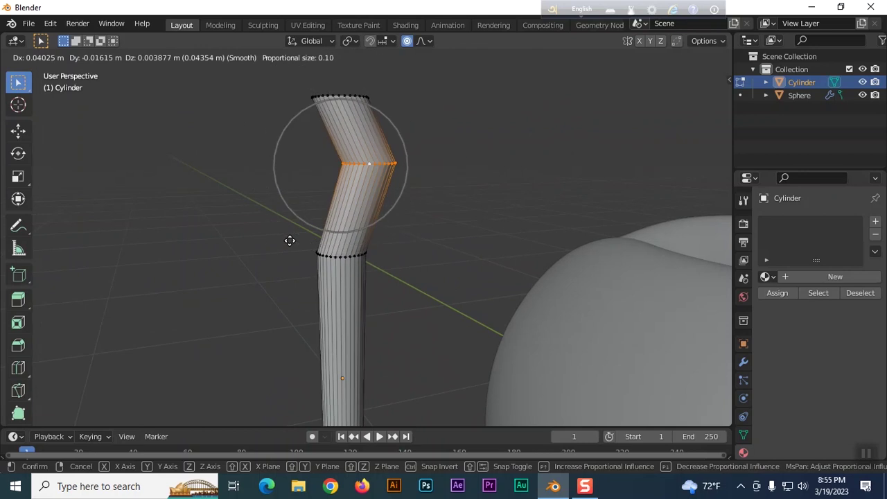
scroll(289, 240, down, 11)
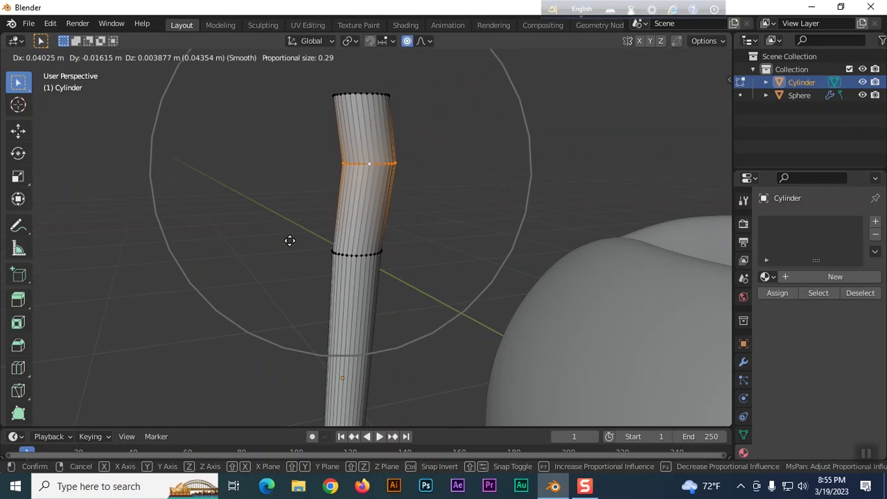
scroll(289, 241, down, 1)
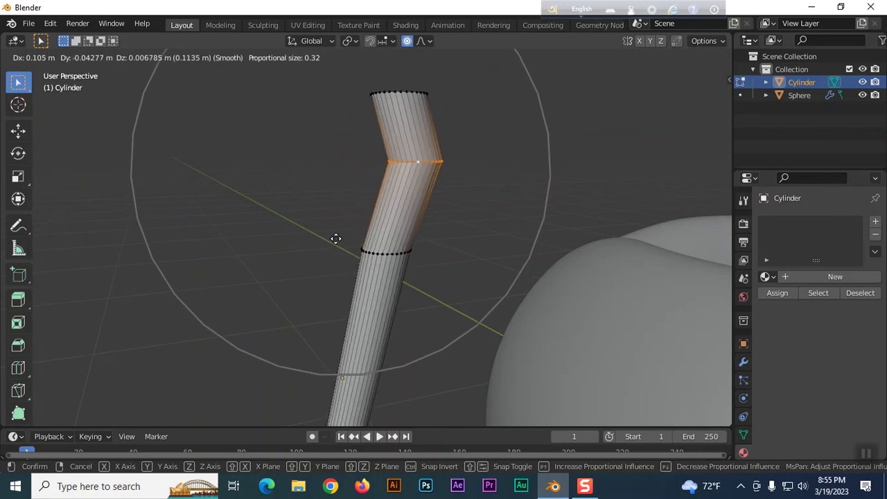
scroll(336, 239, up, 1)
scroll(336, 239, down, 5)
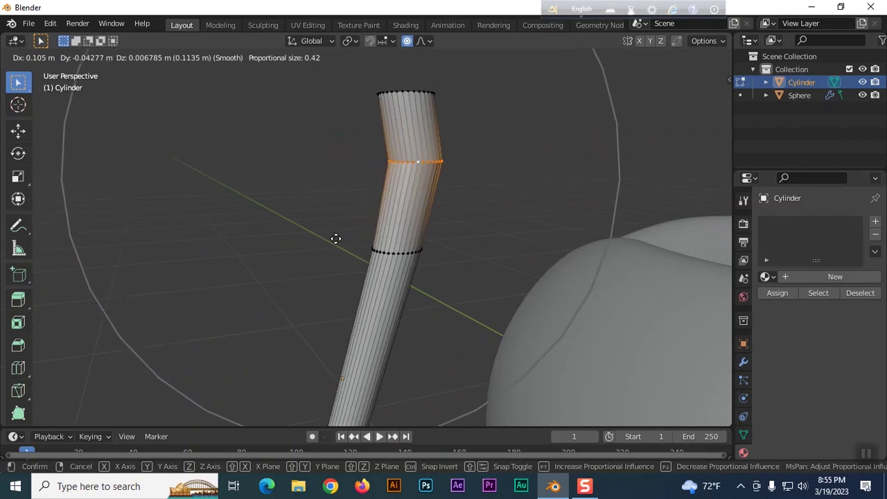
scroll(336, 241, down, 1)
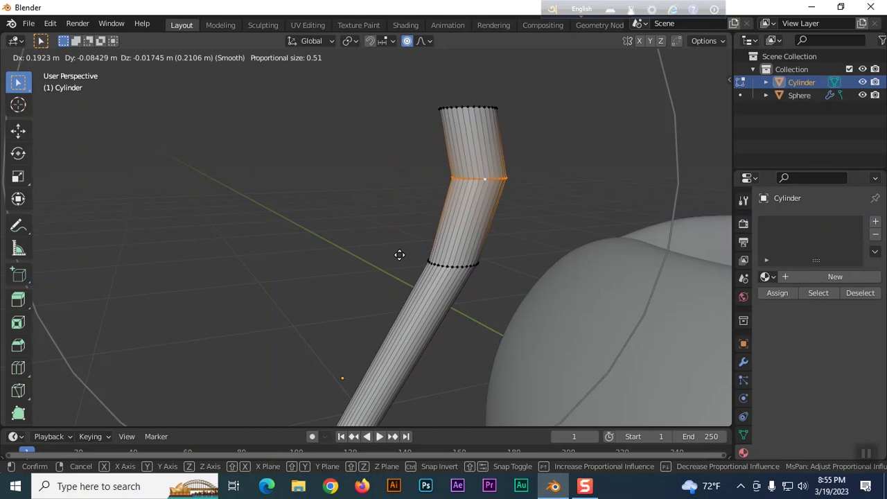
click(399, 254)
scroll(298, 236, down, 3)
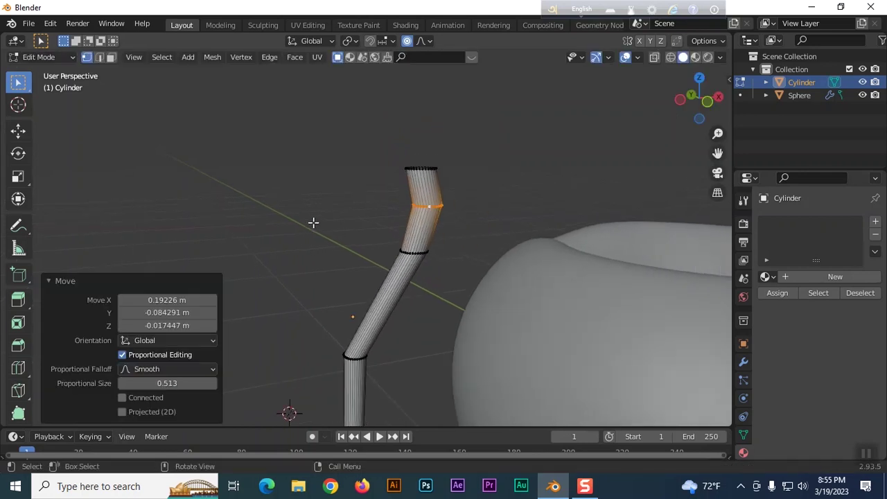
scroll(313, 222, down, 1)
scroll(315, 249, down, 1)
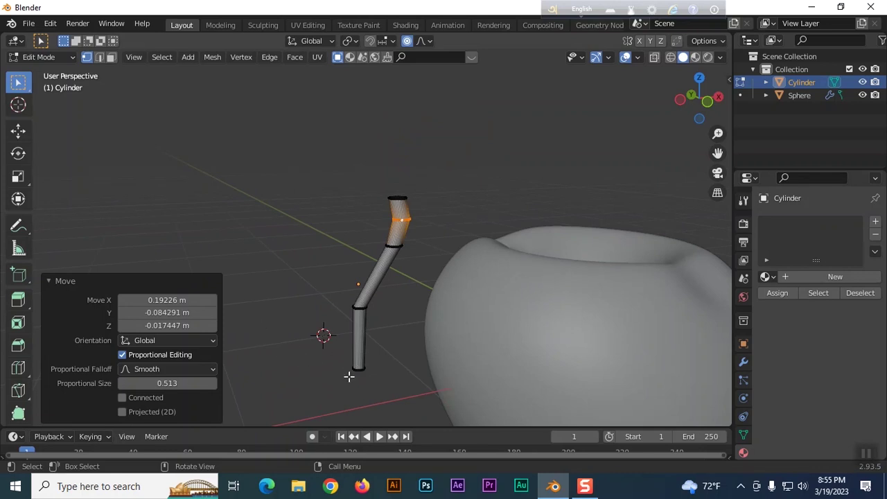
scroll(367, 359, up, 2)
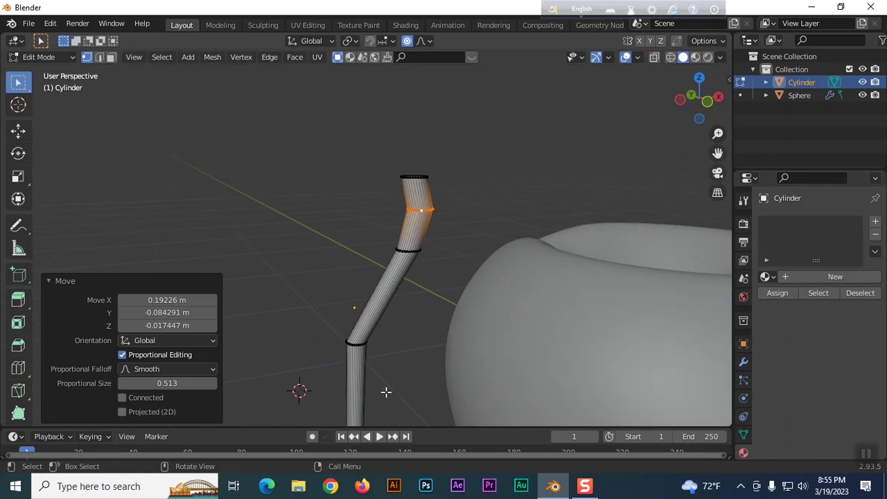
middle_drag(402, 386, 423, 229)
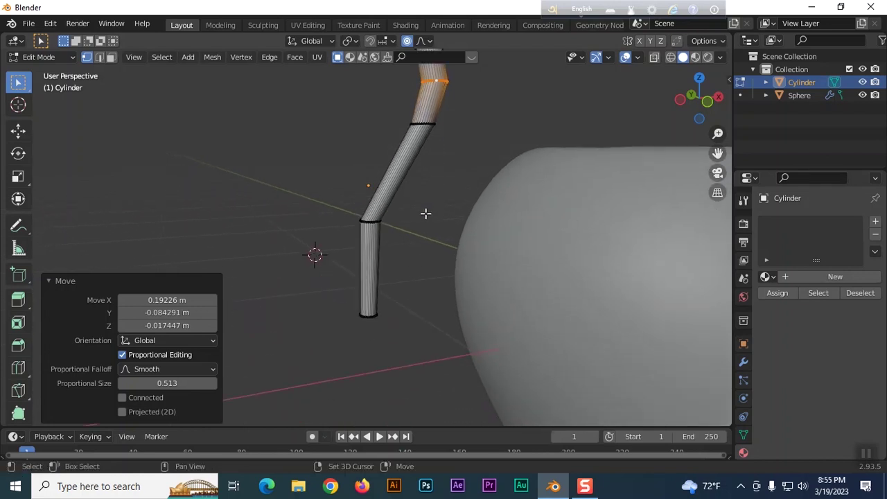
shift+middle_drag(408, 263, 415, 218)
scroll(400, 269, up, 5)
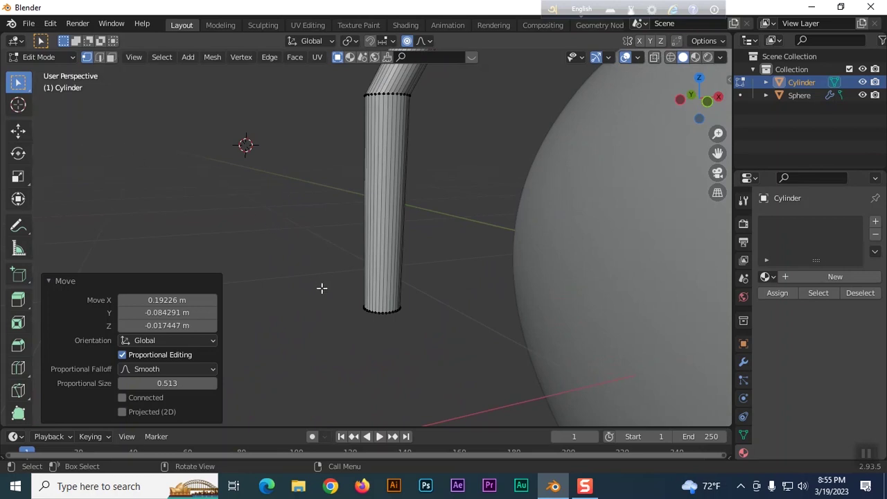
Select the stem's bottom edge loop
click(377, 313)
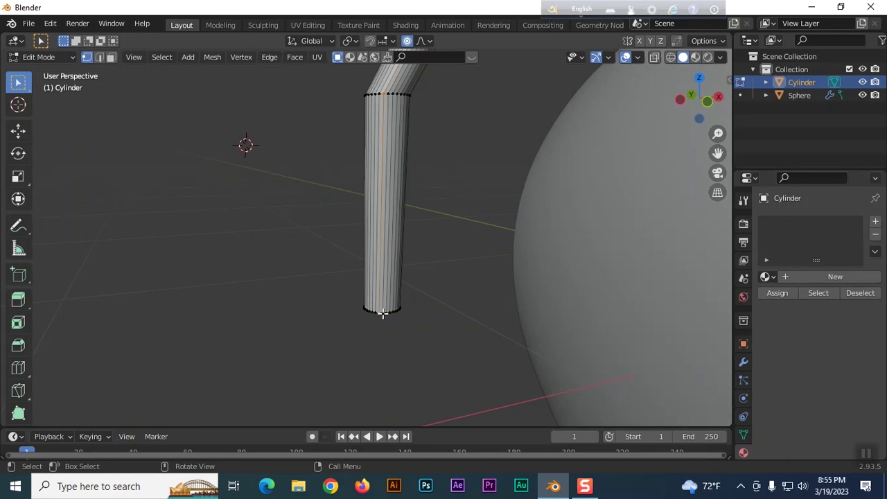
alt+click(382, 311)
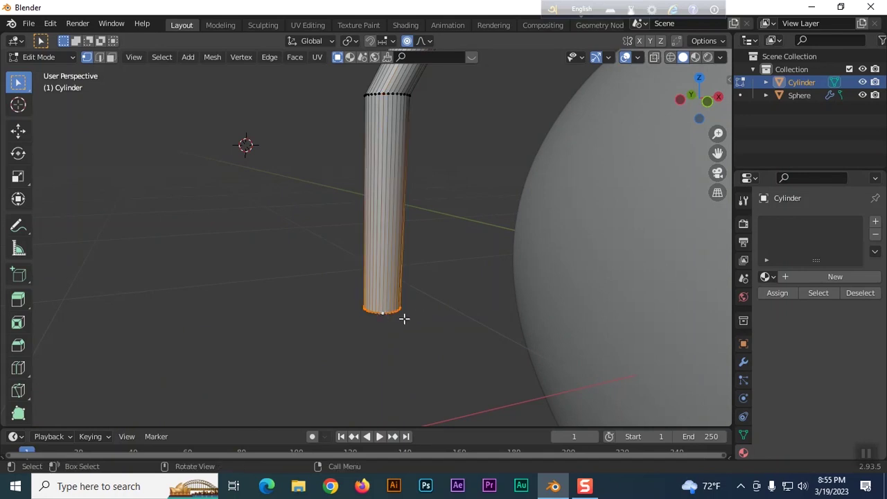
click(18, 130)
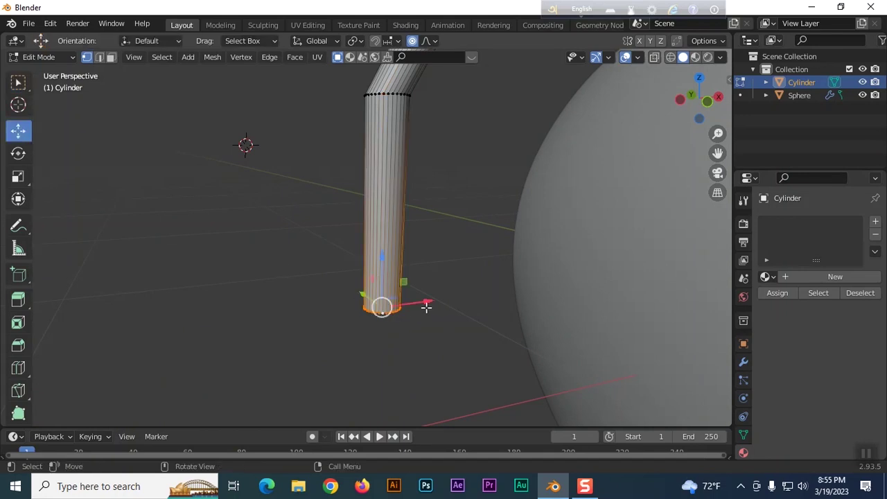
click(243, 275)
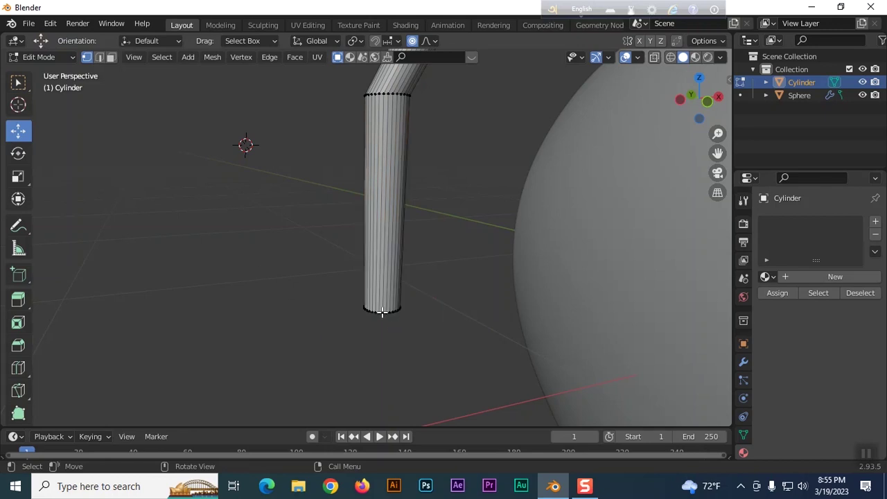
alt+click(382, 312)
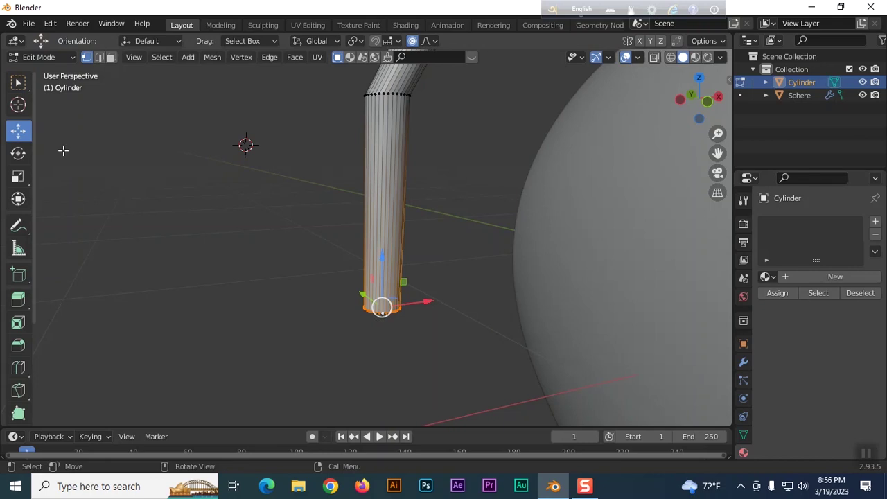
click(20, 84)
Move the bottom loop -0.10964 m on X with proportional size 0.26, then return to Object Mode
key(g)
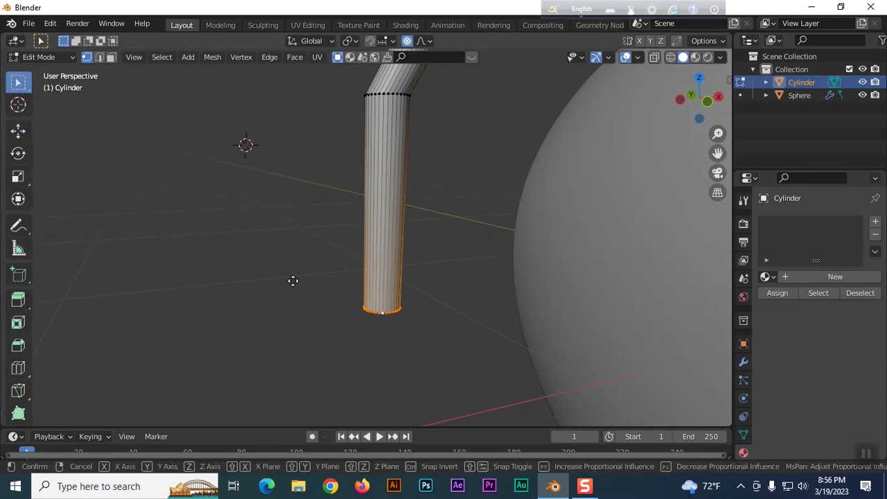
scroll(253, 262, up, 7)
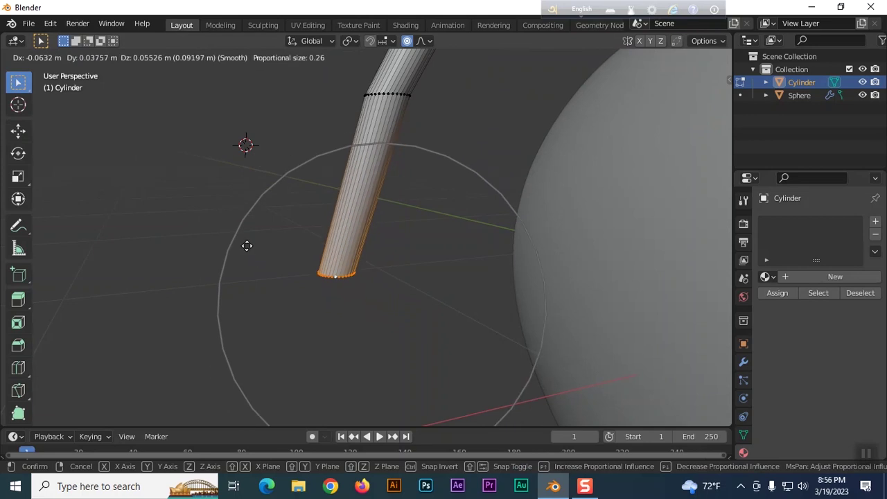
click(214, 223)
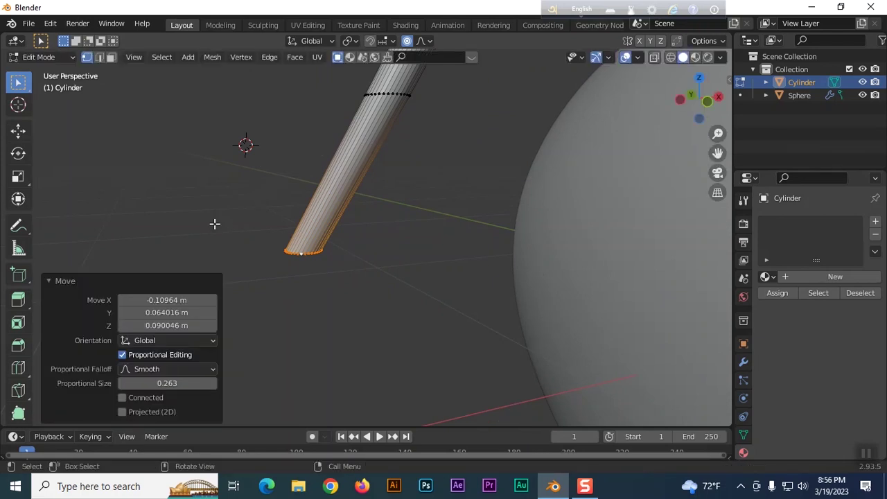
scroll(423, 237, up, 2)
scroll(422, 237, down, 6)
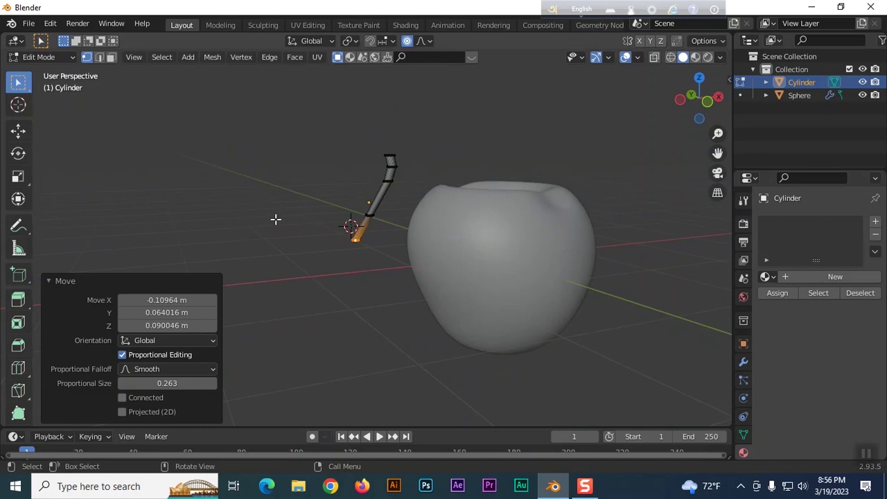
click(199, 174)
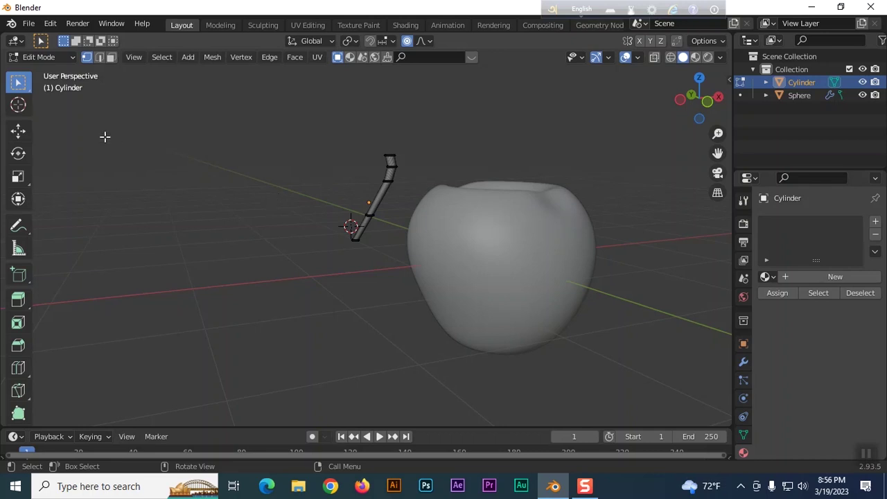
key(Tab)
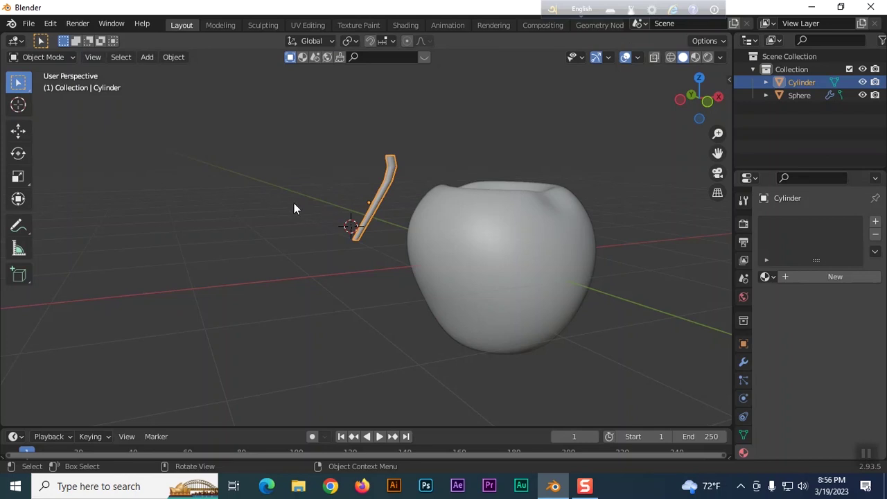
Rotate the stem -29.7° and apply Shade Smooth to it
key(r)
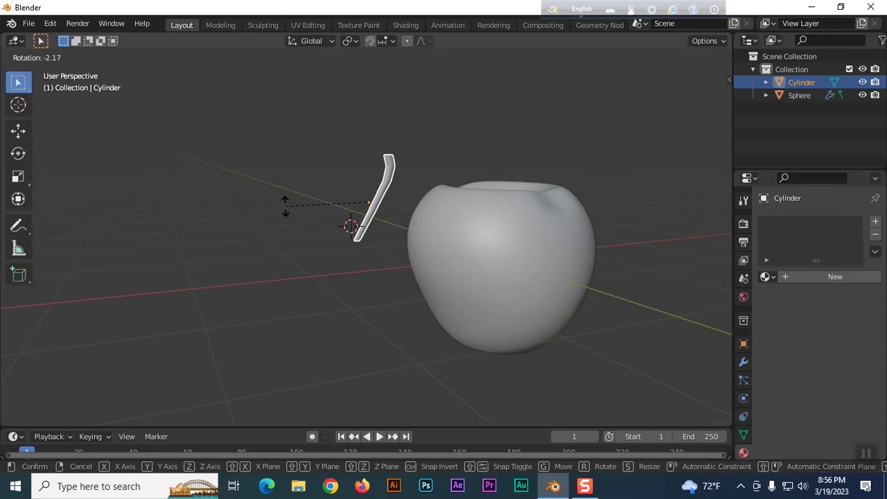
click(298, 243)
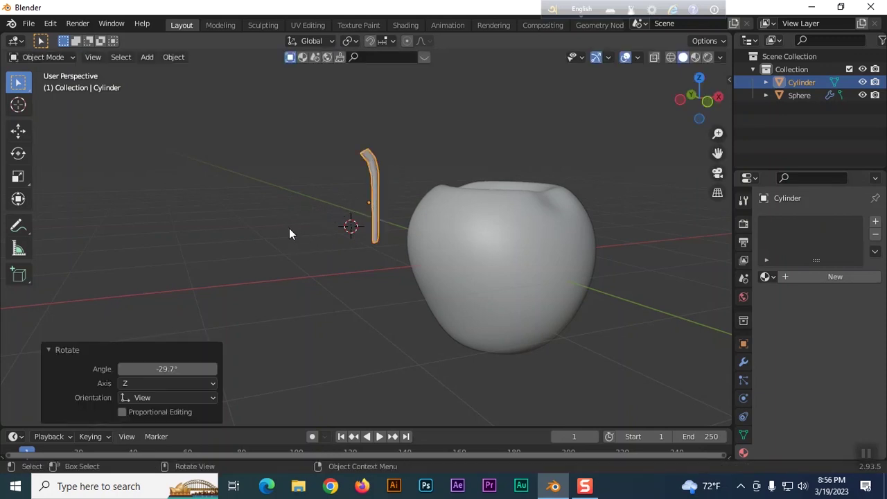
click(288, 229)
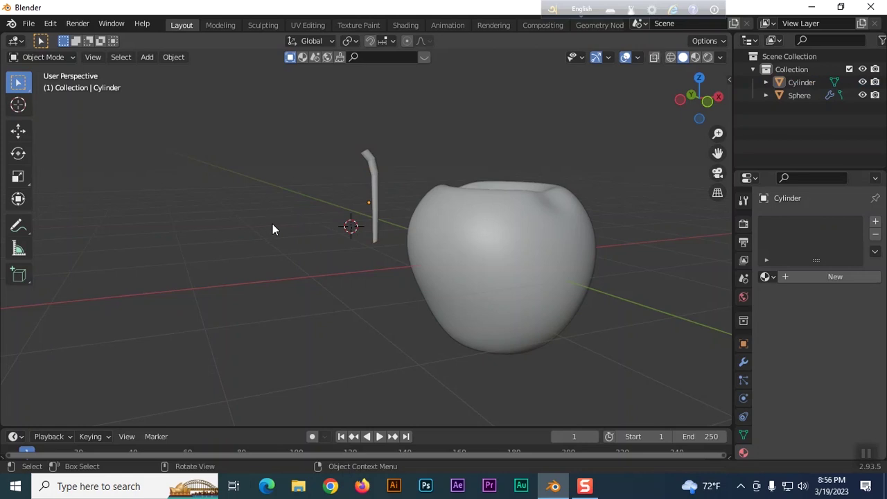
click(374, 182)
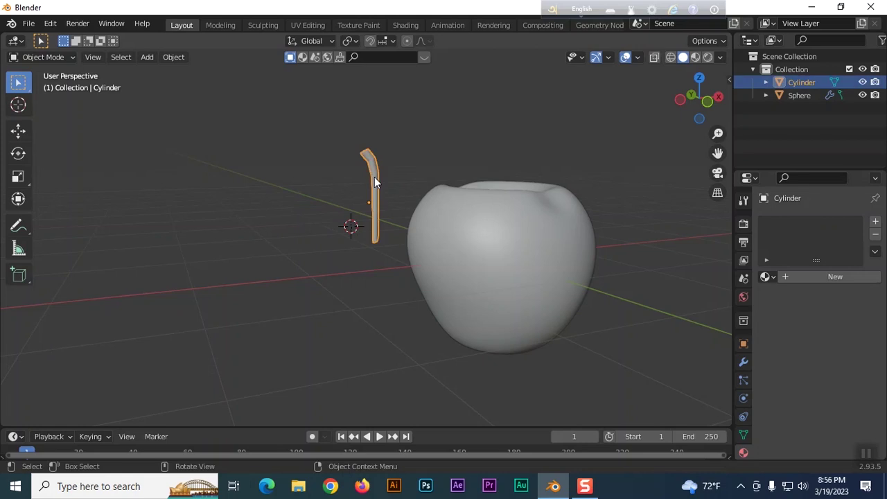
right_click(374, 181)
click(374, 176)
Add a Catmull-Clark Subdivision Surface modifier (viewport 1, render 2) to the stem and frame its top
click(743, 361)
click(820, 223)
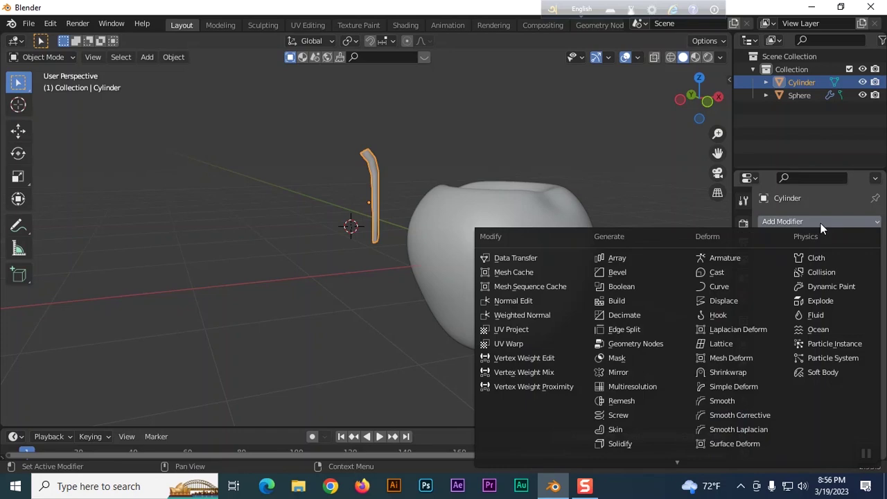
scroll(658, 381, down, 4)
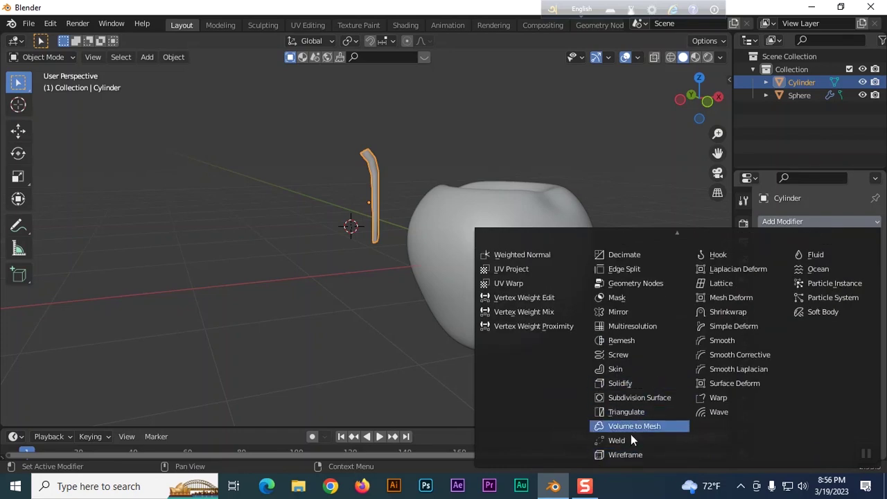
click(635, 397)
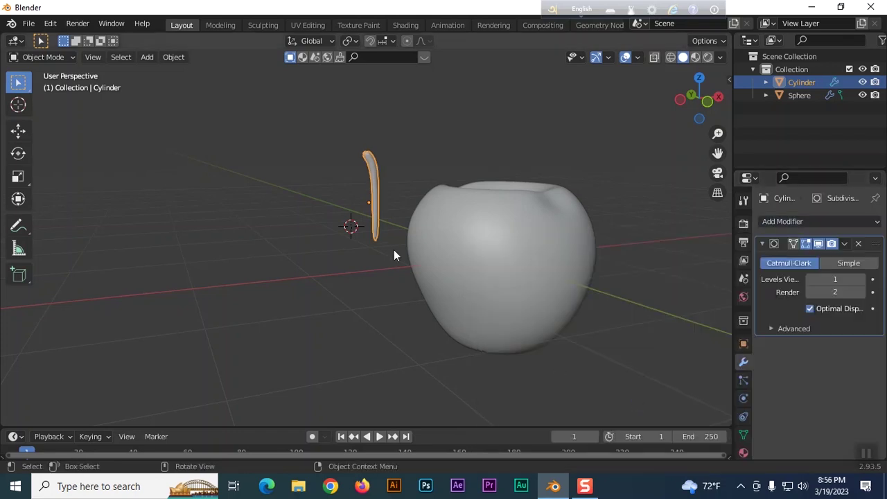
scroll(397, 185, up, 5)
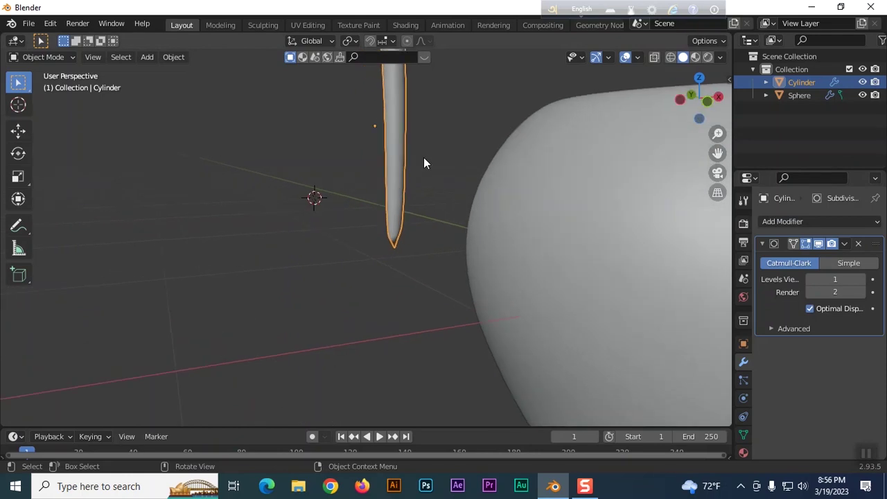
scroll(422, 161, up, 1)
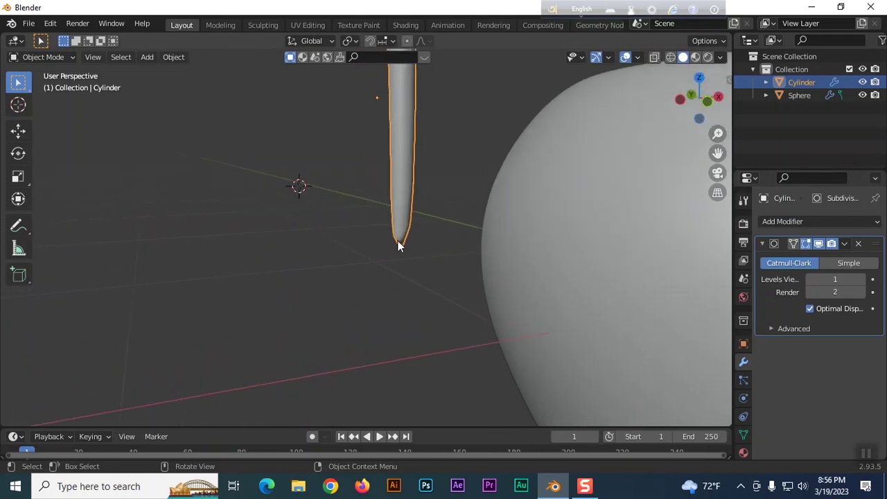
scroll(436, 206, up, 3)
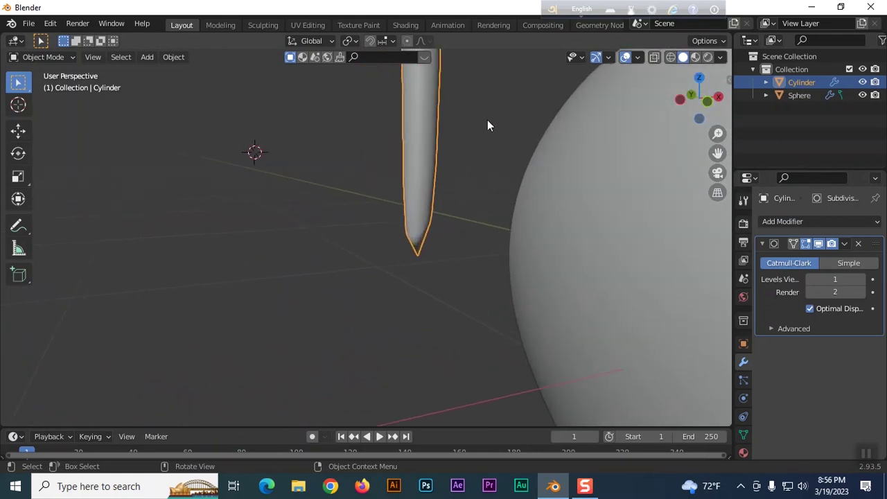
shift+middle_drag(487, 124, 447, 308)
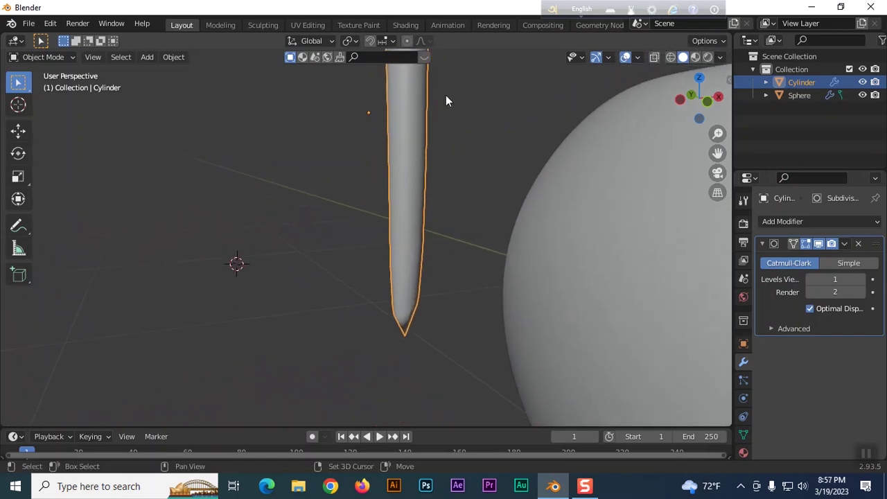
shift+middle_drag(445, 95, 379, 178)
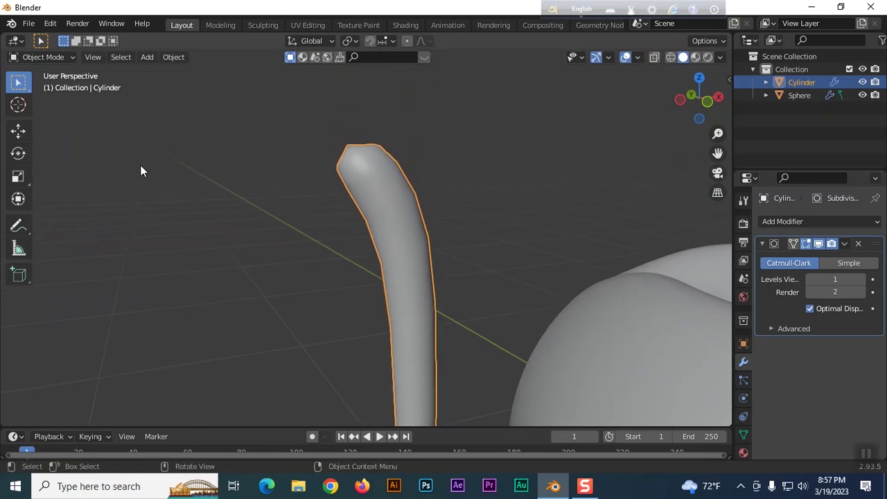
Add edge loops near the stem's top and bottom, then return to Object Mode
key(Tab)
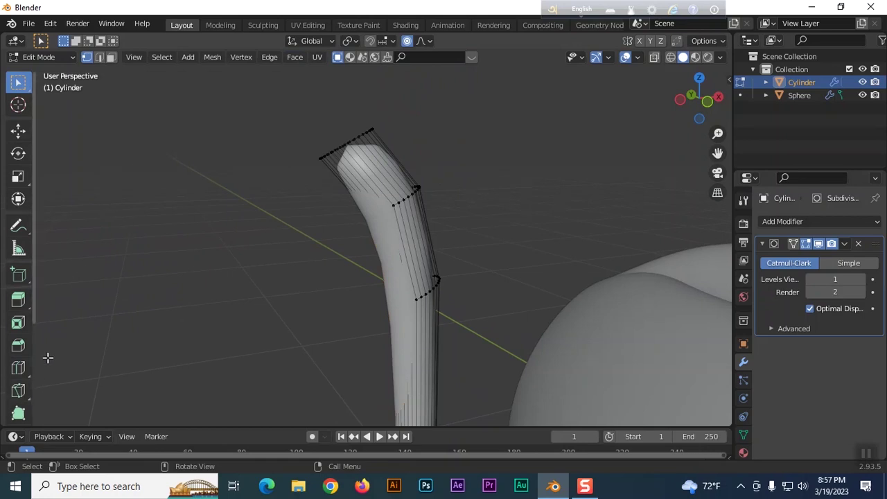
click(19, 370)
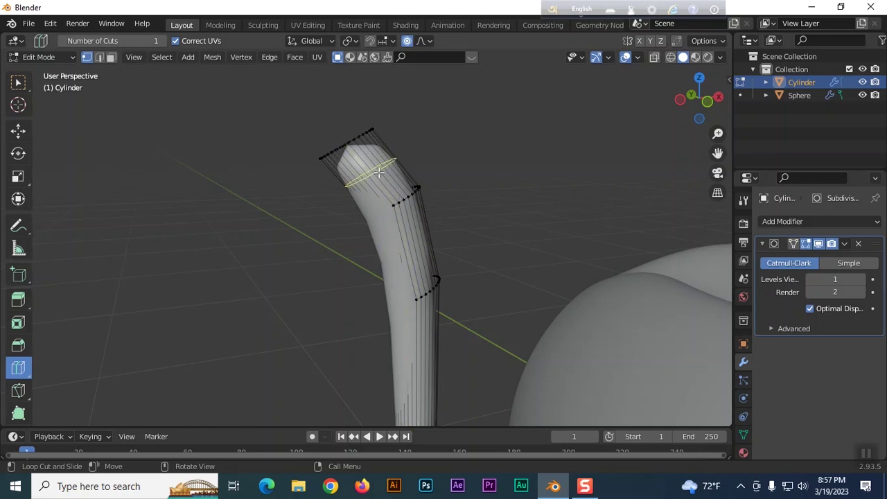
drag(379, 172, 358, 152)
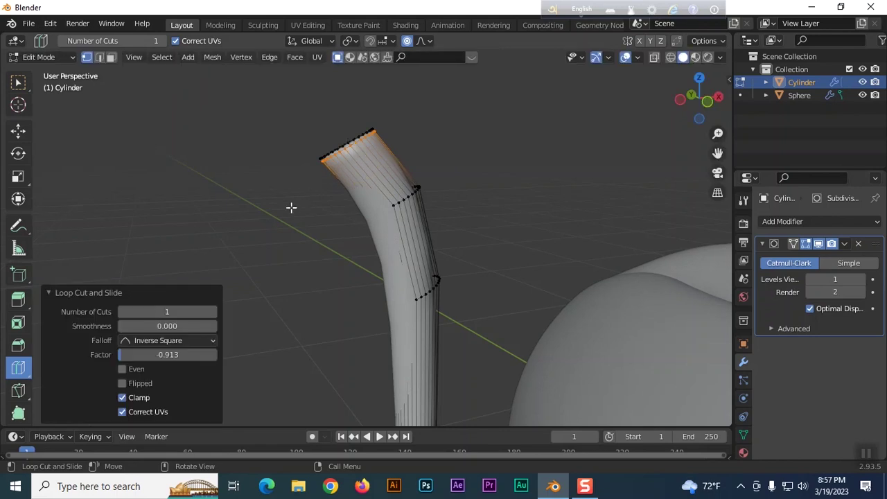
scroll(462, 242, down, 5)
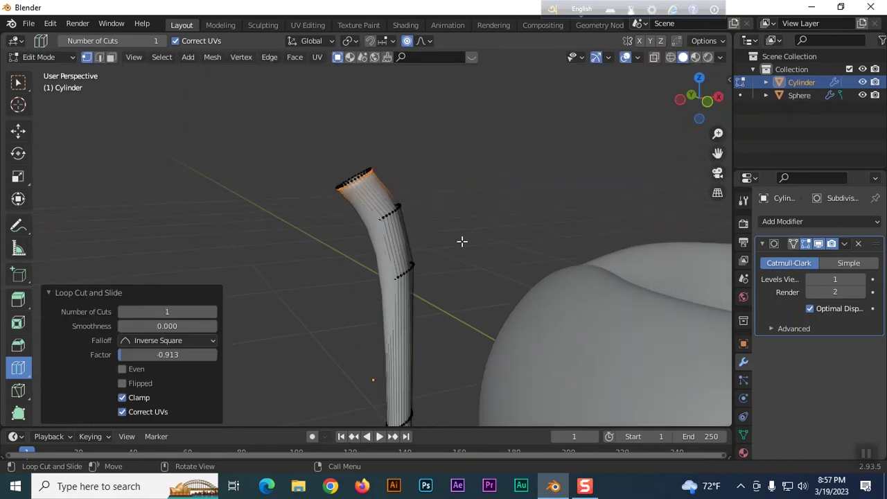
scroll(443, 280, down, 2)
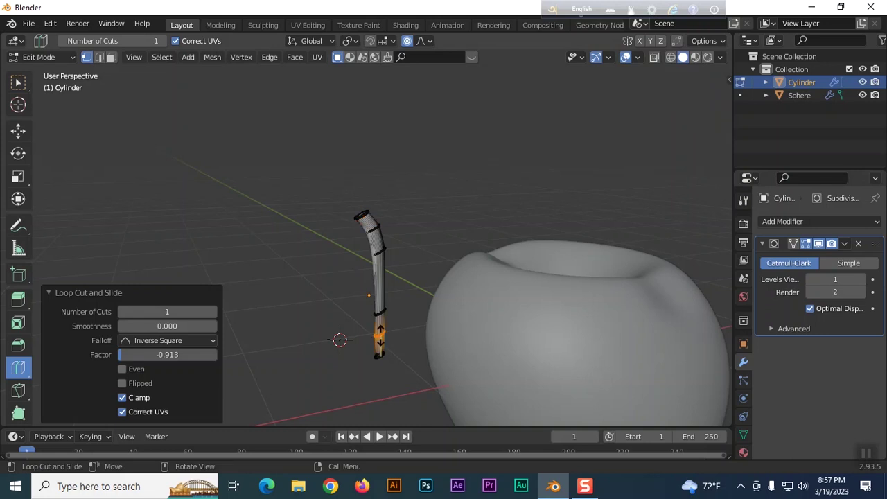
drag(379, 343, 380, 345)
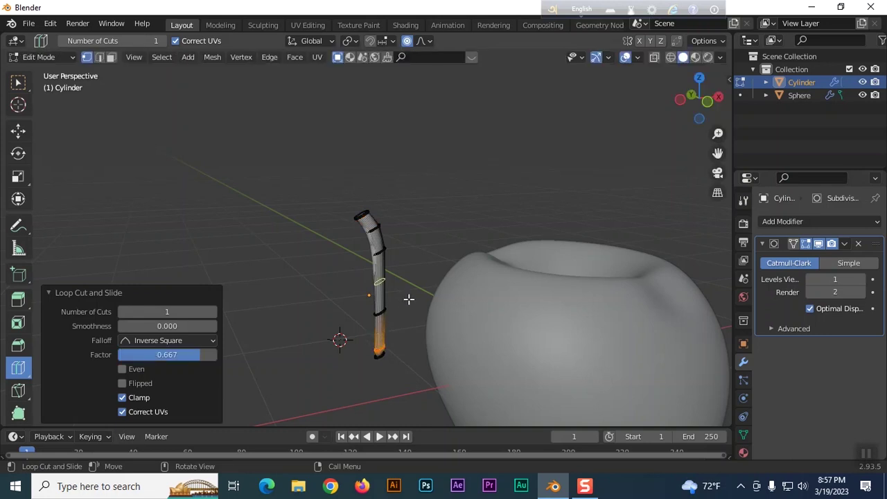
click(18, 82)
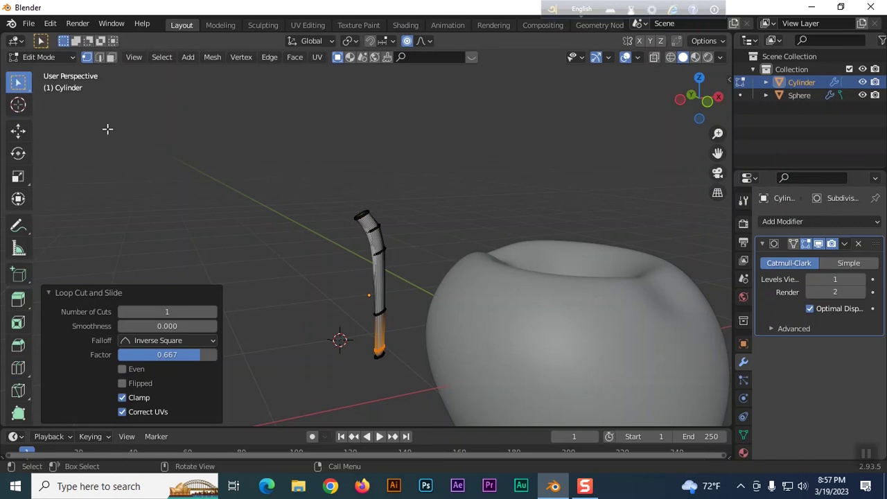
click(203, 176)
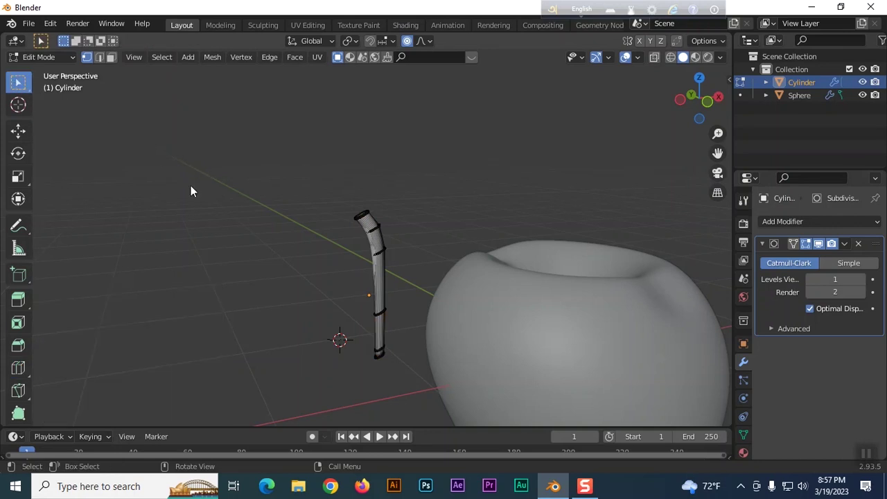
key(Tab)
Select the stem together with the apple
click(262, 222)
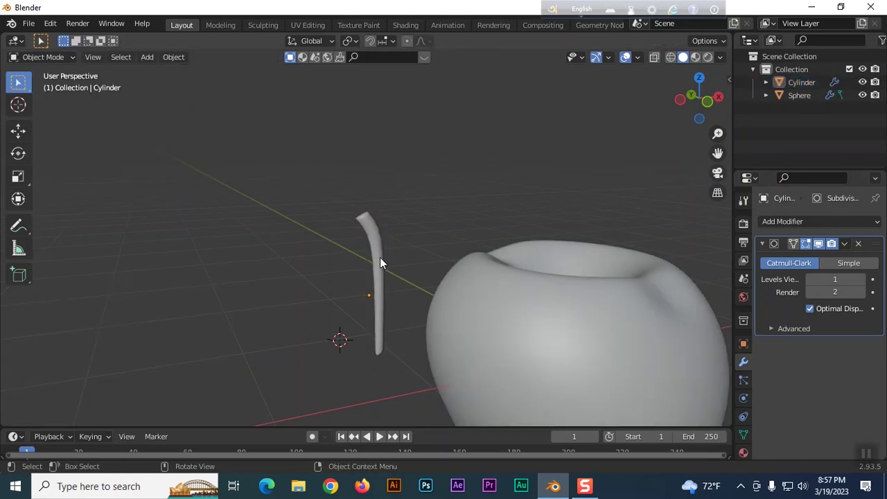
mouse_move(379, 258)
mouse_down()
mouse_move(438, 232)
mouse_move(395, 251)
mouse_up()
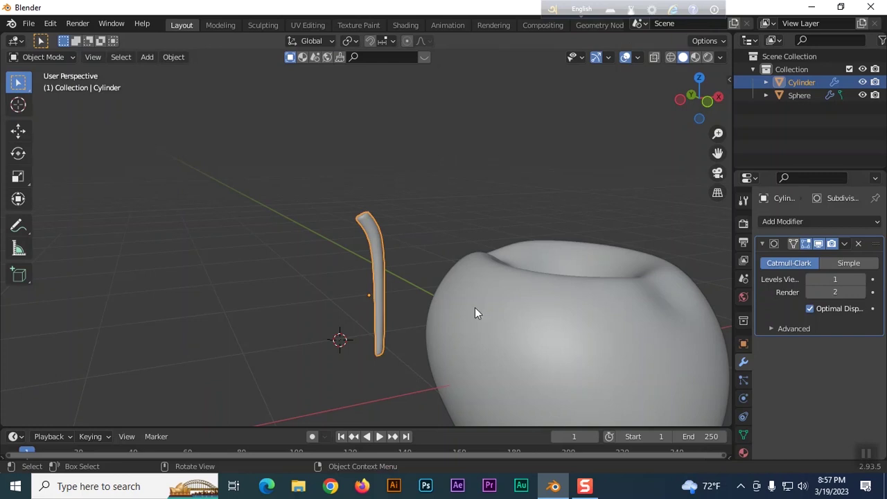
shift+drag(507, 281, 444, 252)
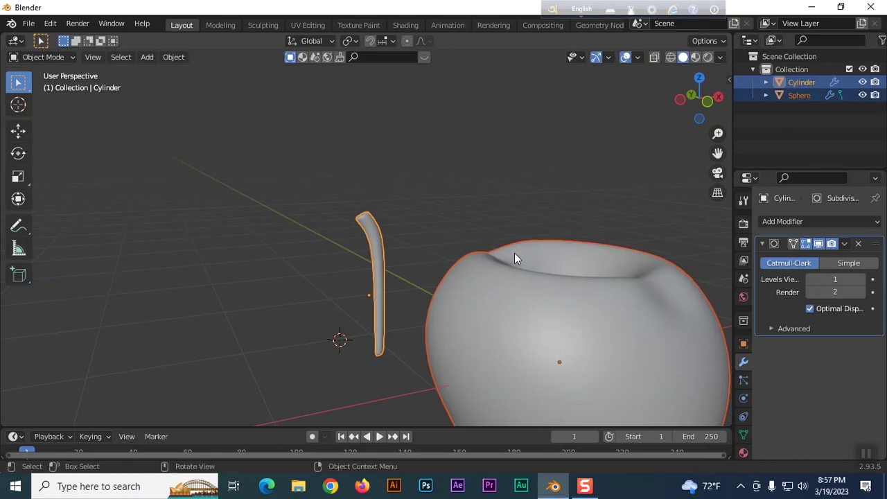
In top view, move the stem 1.3671 m on X and -0.058741 m on Y into the apple's dimple
shift+middle_drag(524, 195, 284, 142)
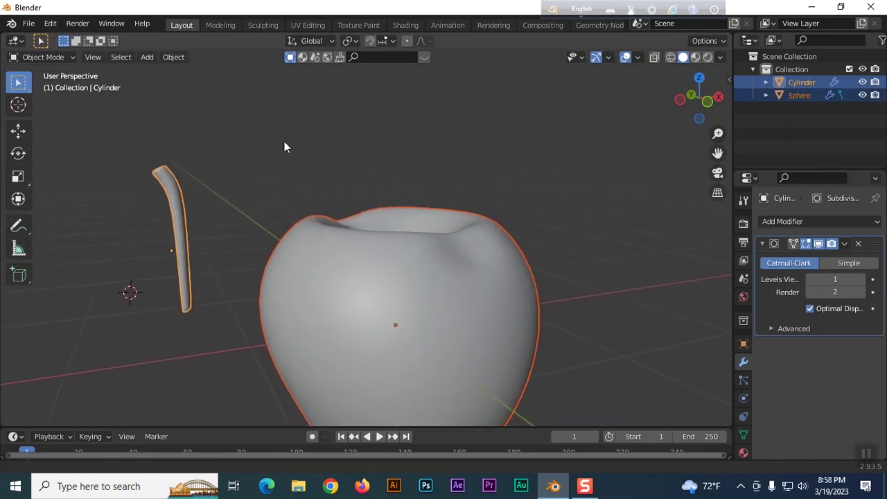
scroll(600, 288, down, 2)
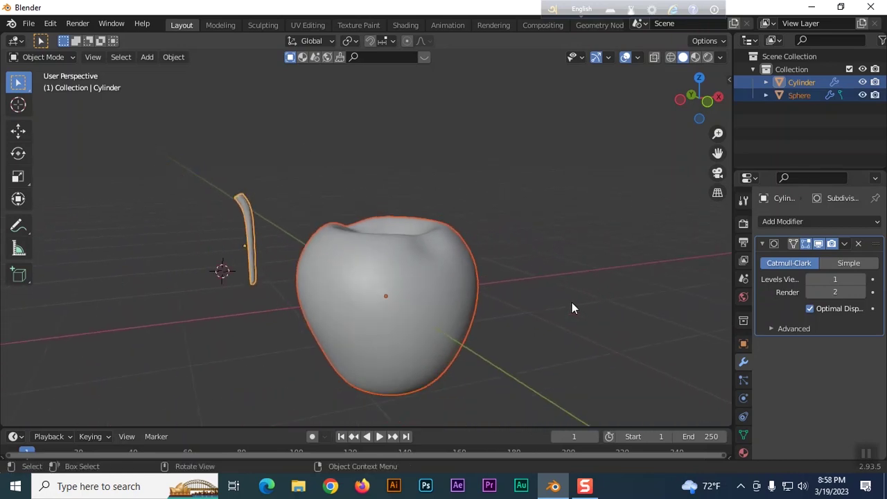
key(KP_7)
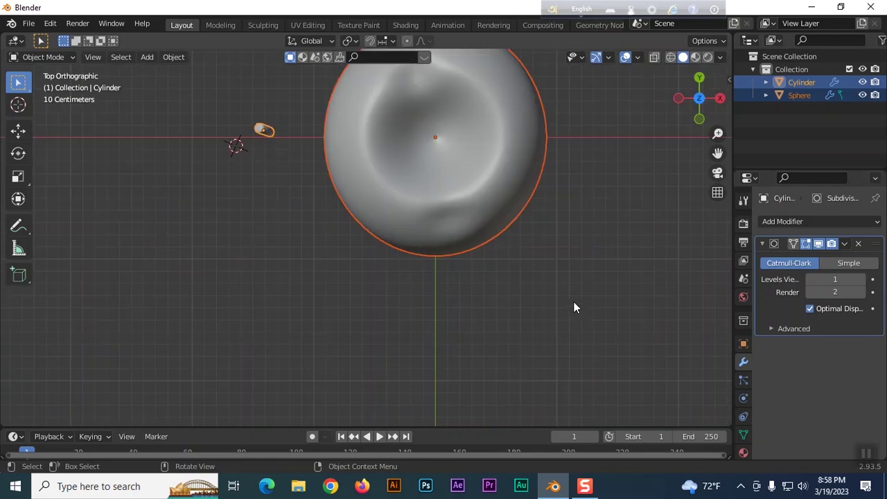
click(281, 248)
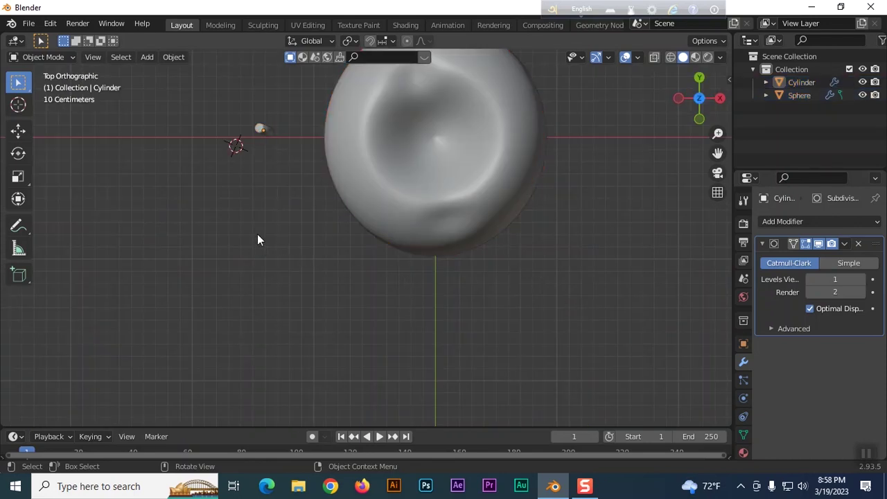
click(261, 131)
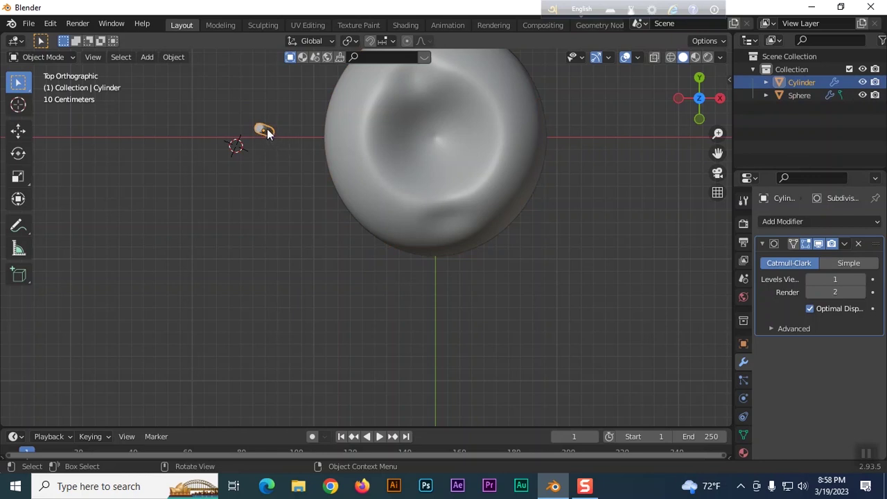
key(g)
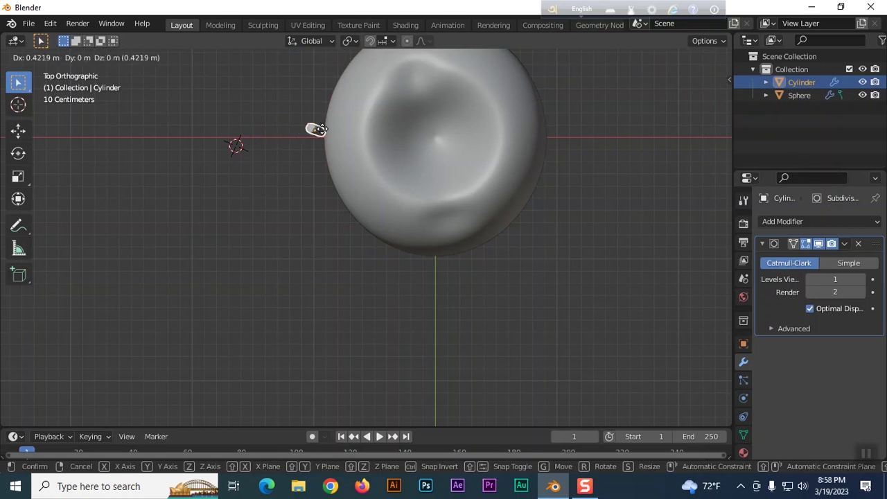
click(432, 138)
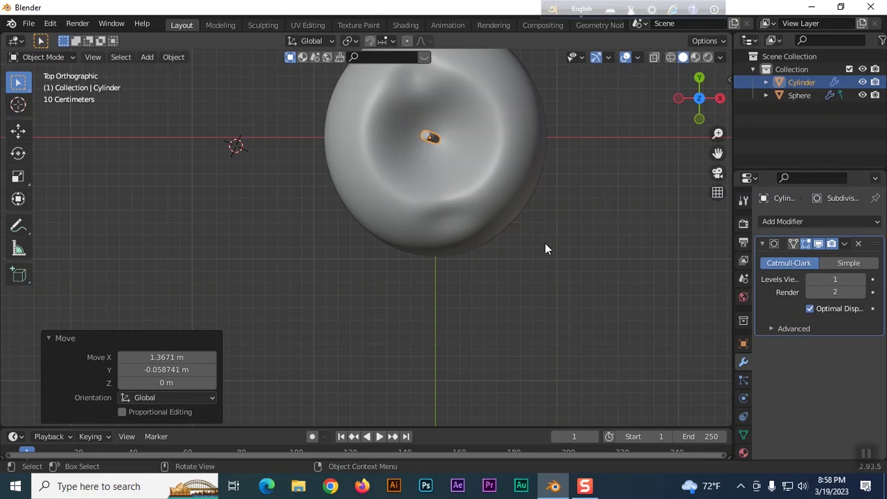
key(KP_1)
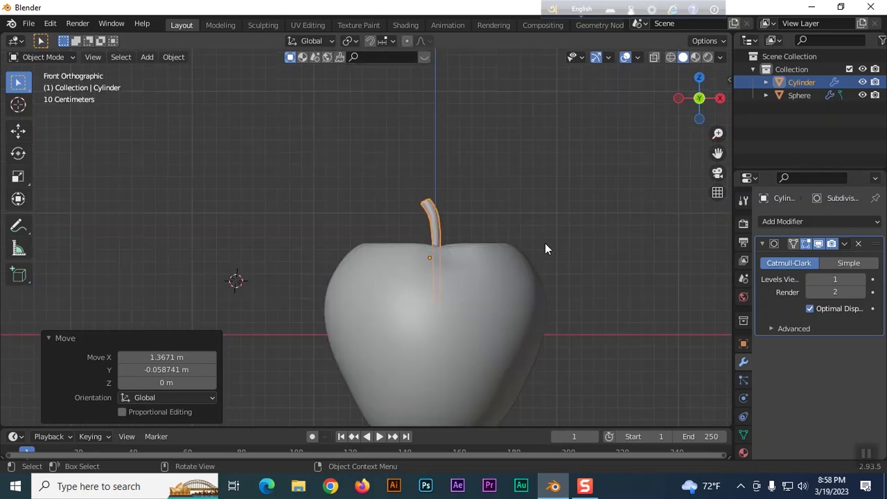
In wireframe, raise the stem 0.042721 m on Z and shift it -0.01068 m on X
click(670, 57)
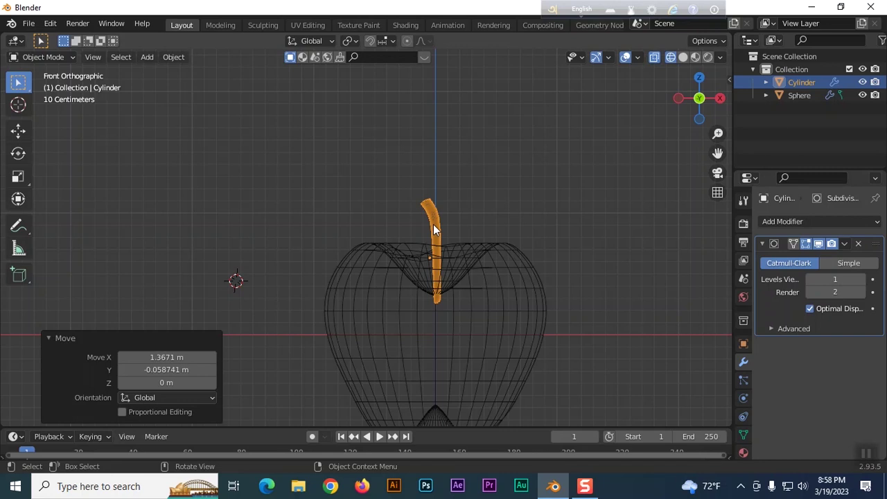
key(g)
key(z)
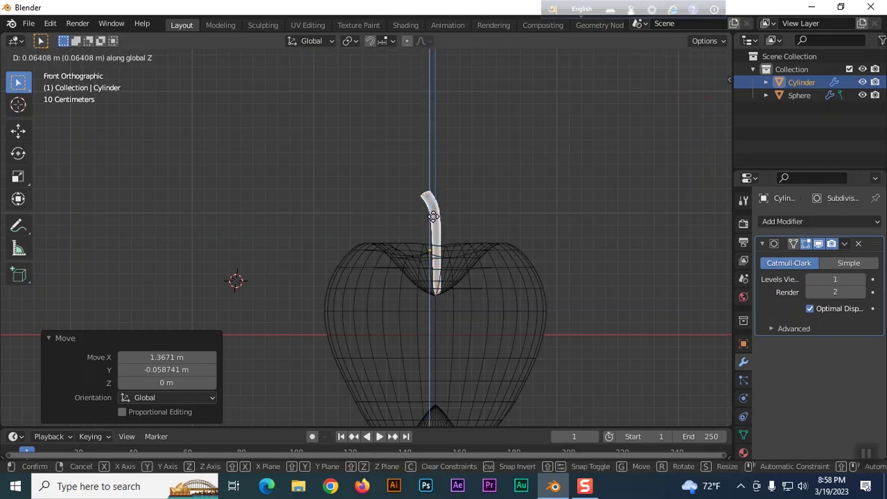
click(431, 219)
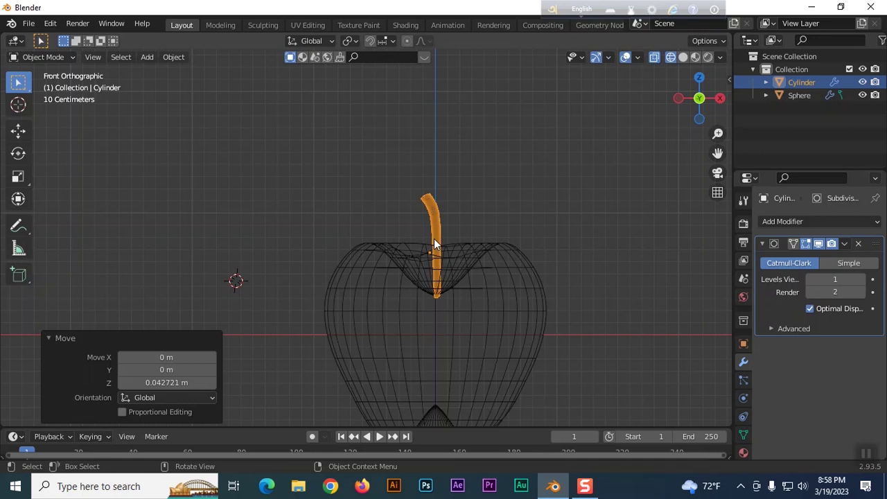
key(g)
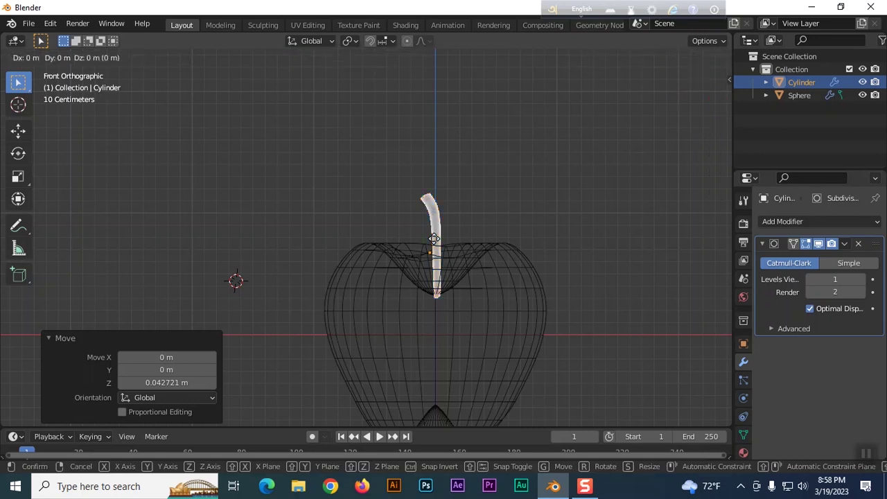
key(x)
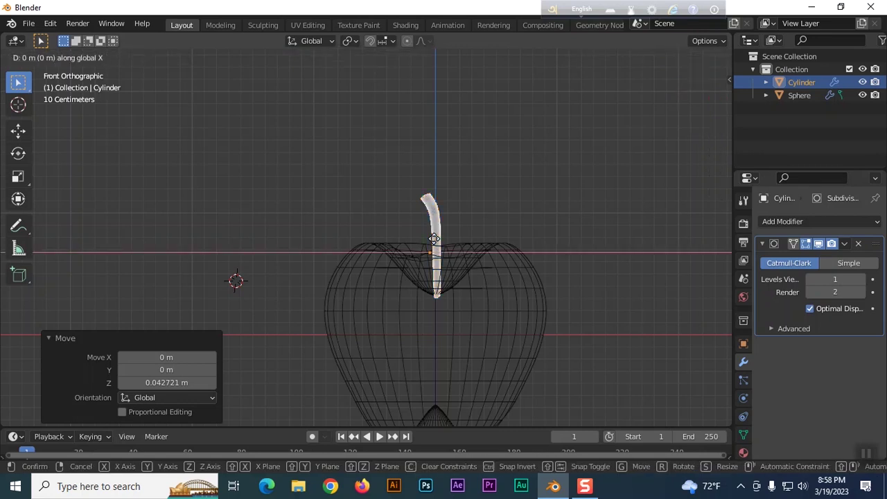
click(432, 238)
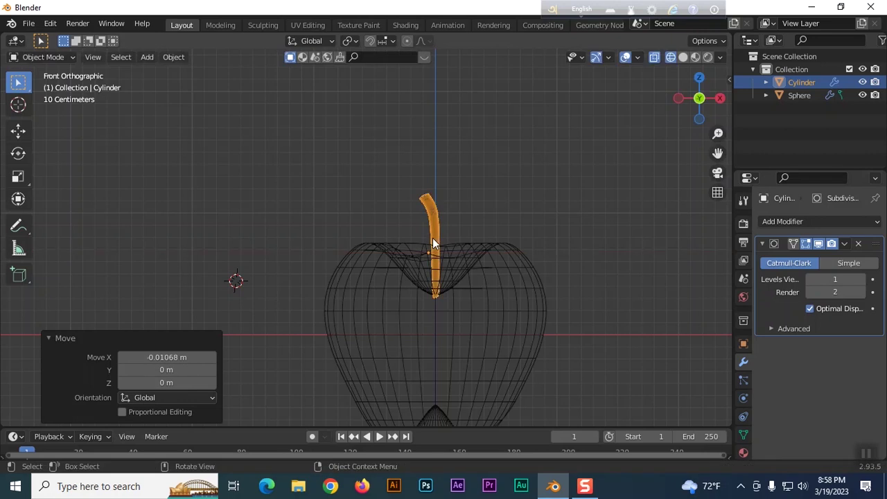
click(517, 223)
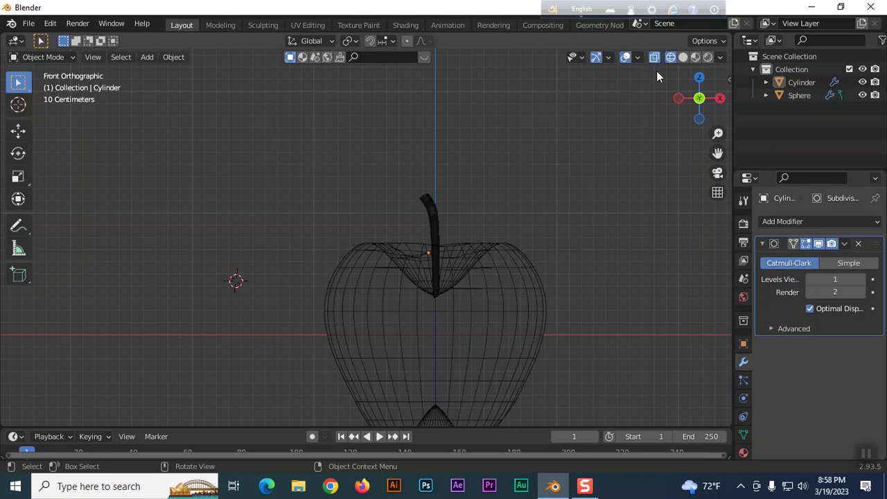
Switch to Material Preview shading, select the Cylinder stem, and show its Material Properties
click(683, 57)
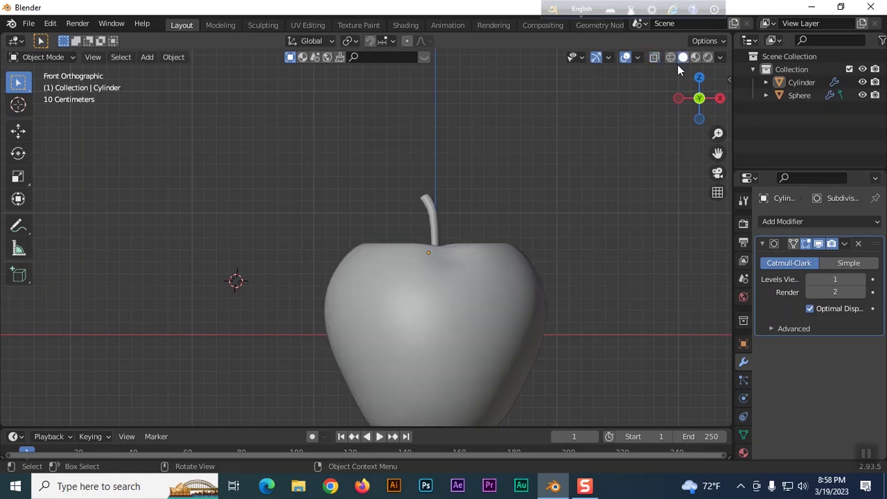
click(694, 57)
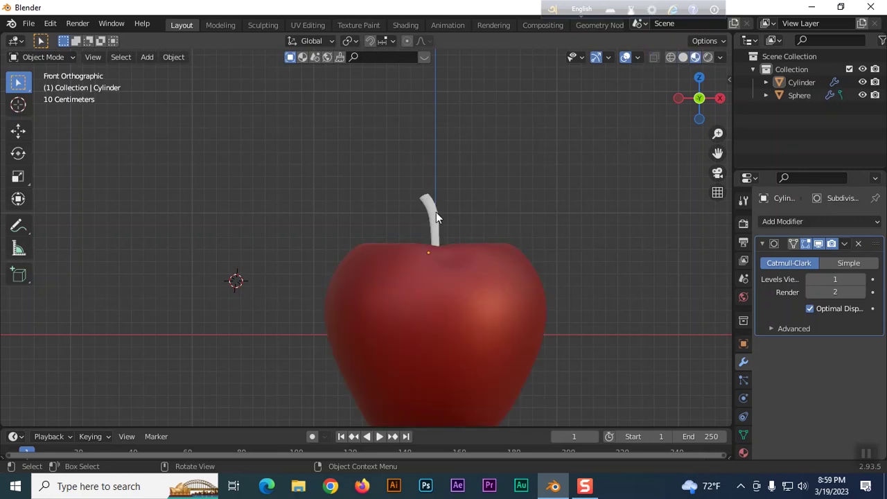
middle_drag(541, 199, 439, 189)
click(400, 198)
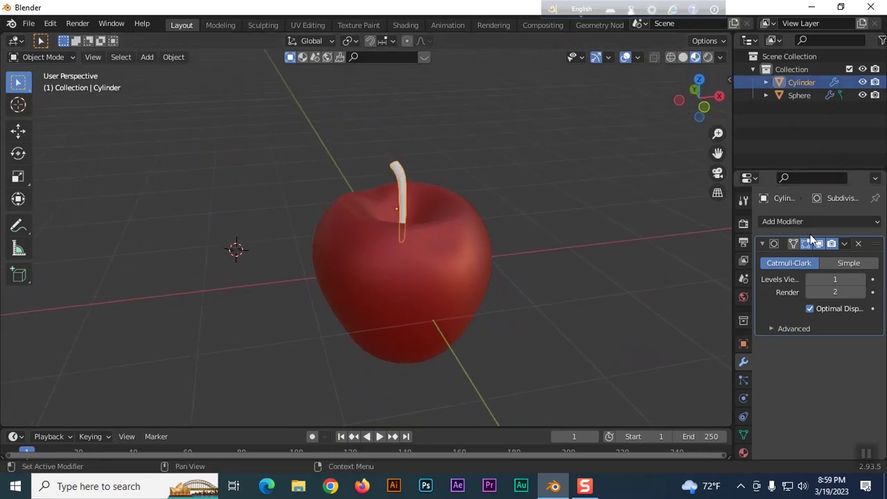
click(743, 453)
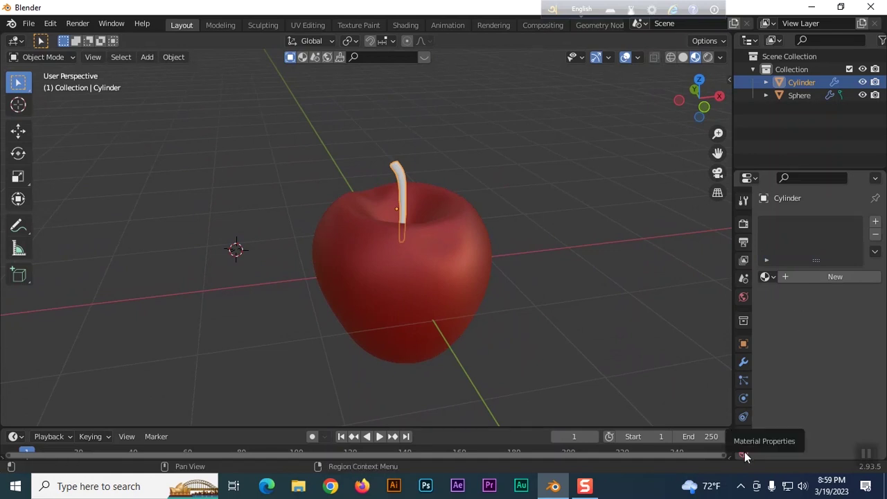
Add a new material, Material.002, to the stem with a near-black base colour
click(875, 221)
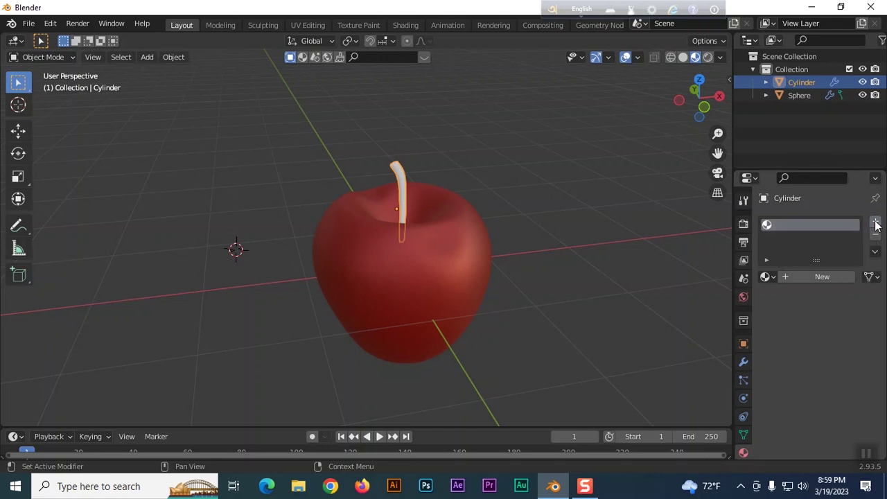
click(818, 277)
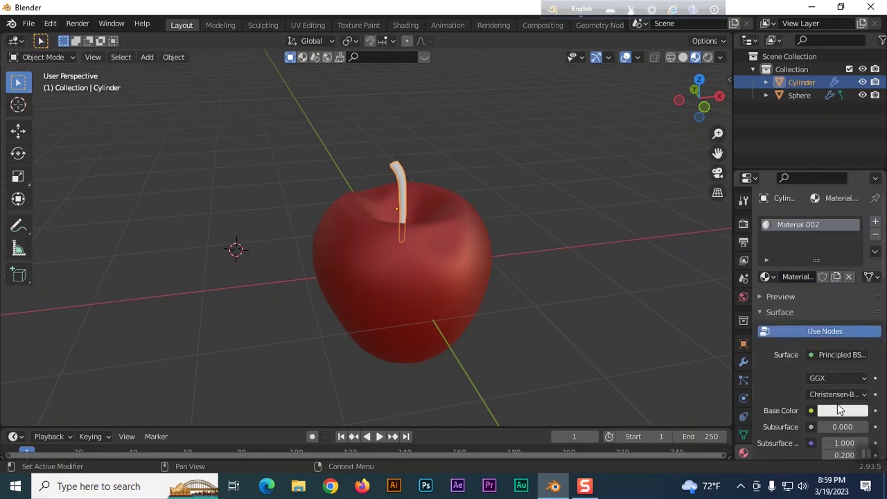
click(835, 409)
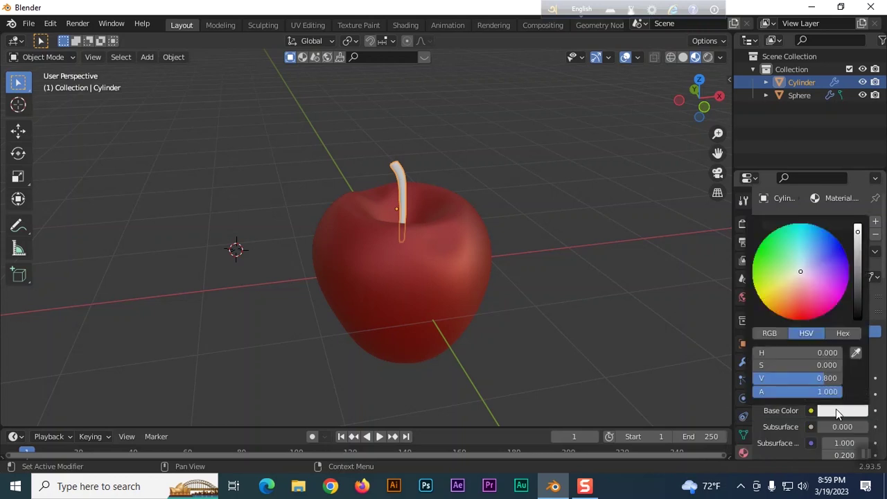
click(786, 310)
click(855, 301)
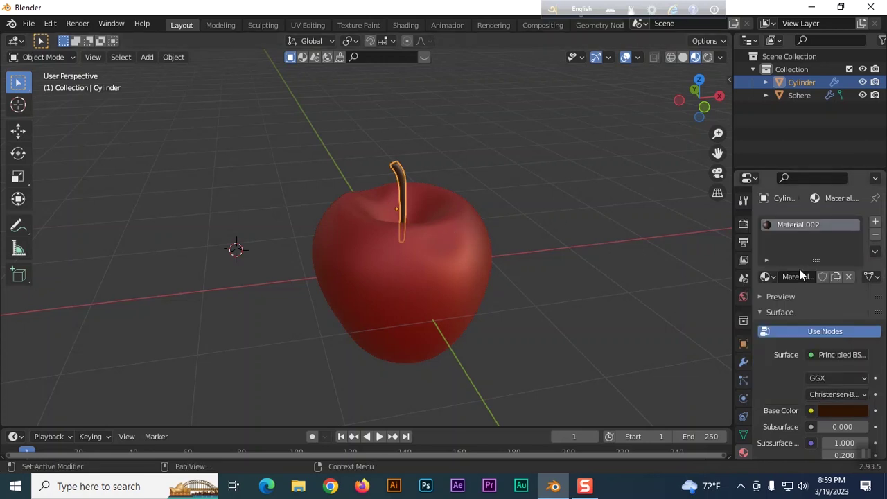
Shift the stem's base colour hue to a very dark olive green
click(834, 408)
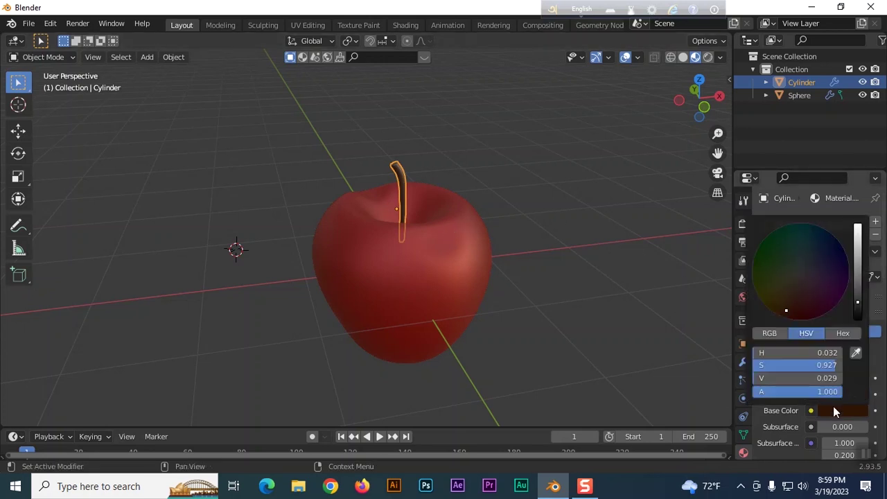
click(779, 307)
click(758, 281)
click(690, 348)
middle_drag(627, 335, 596, 323)
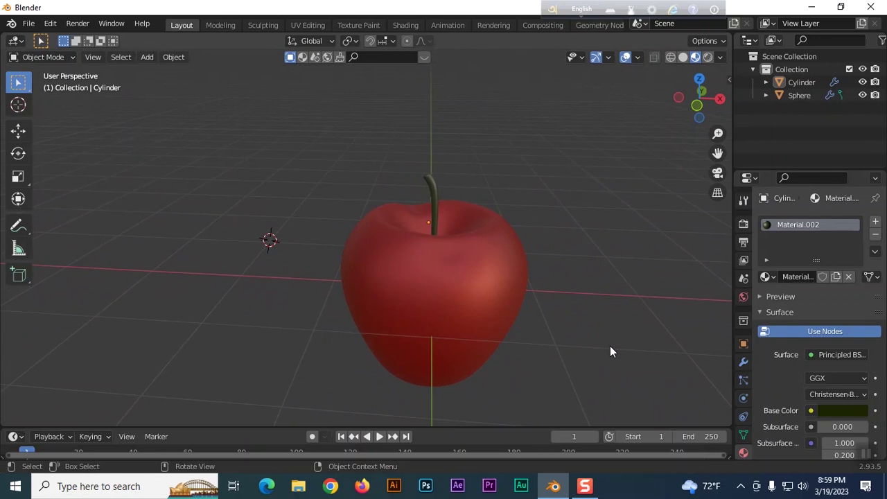
Inspect the Sphere apple mesh in wireframe, then return to Material Preview shading
middle_drag(517, 342, 553, 342)
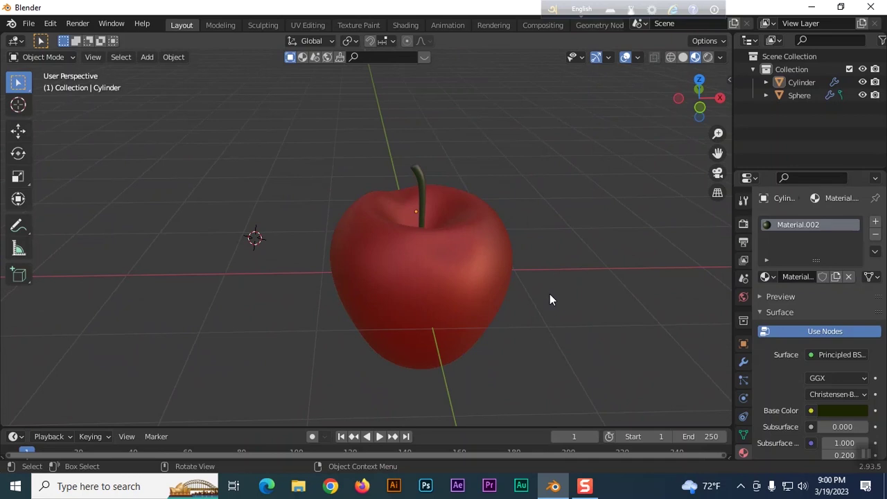
click(743, 200)
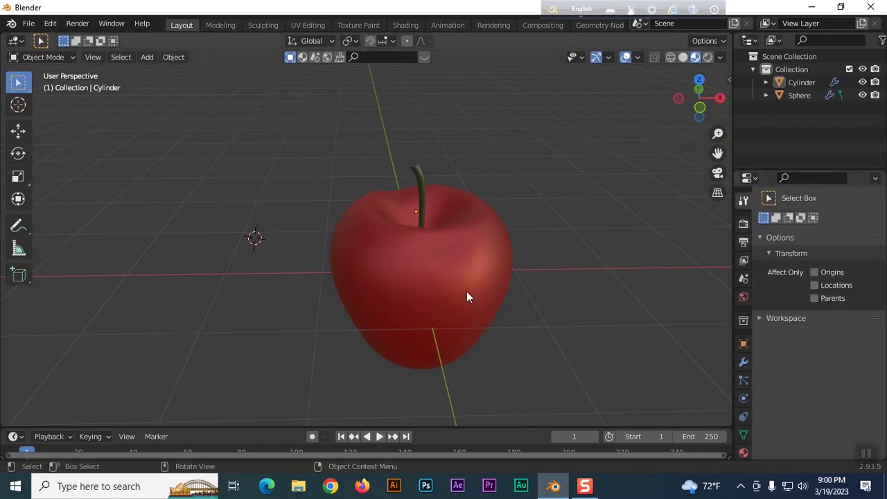
click(449, 283)
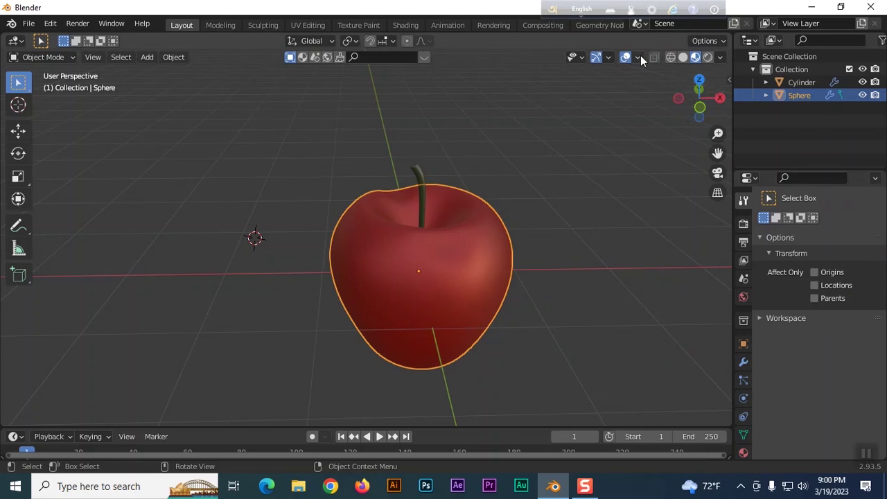
click(670, 58)
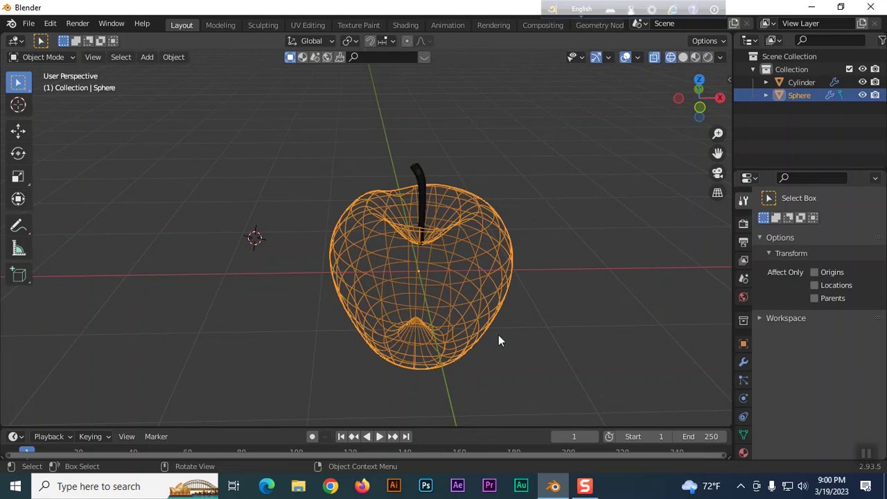
middle_drag(544, 331, 522, 325)
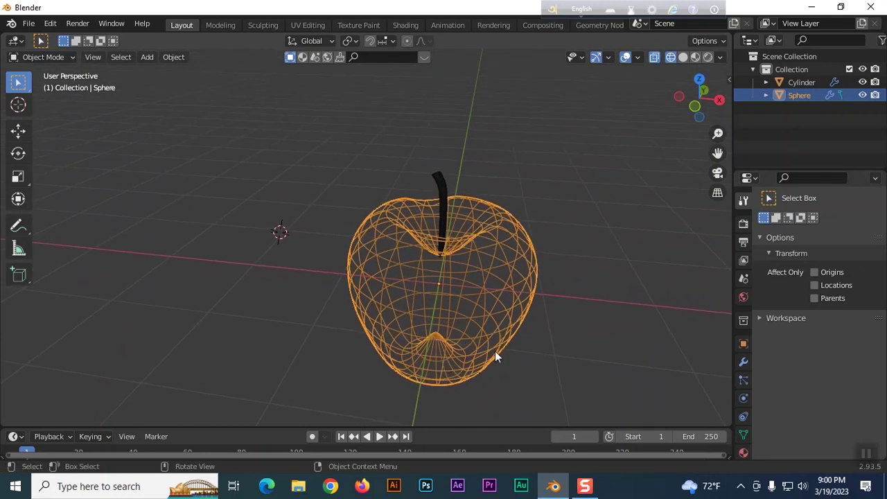
click(523, 361)
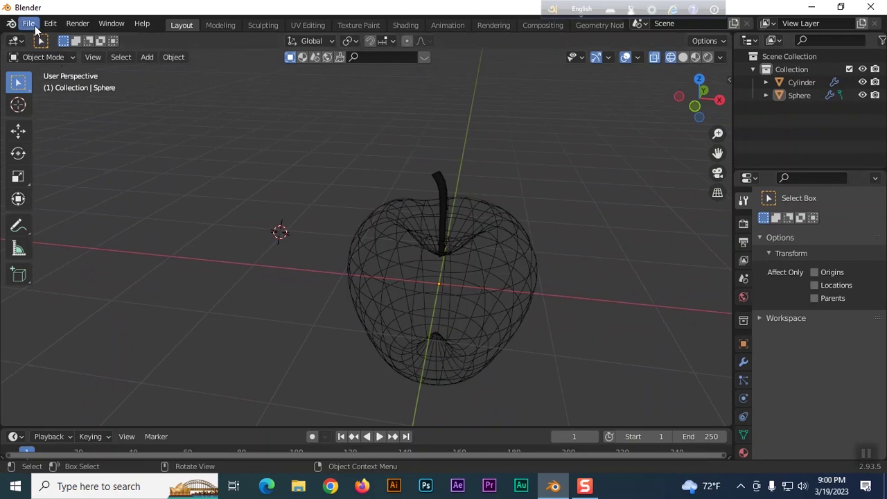
click(694, 56)
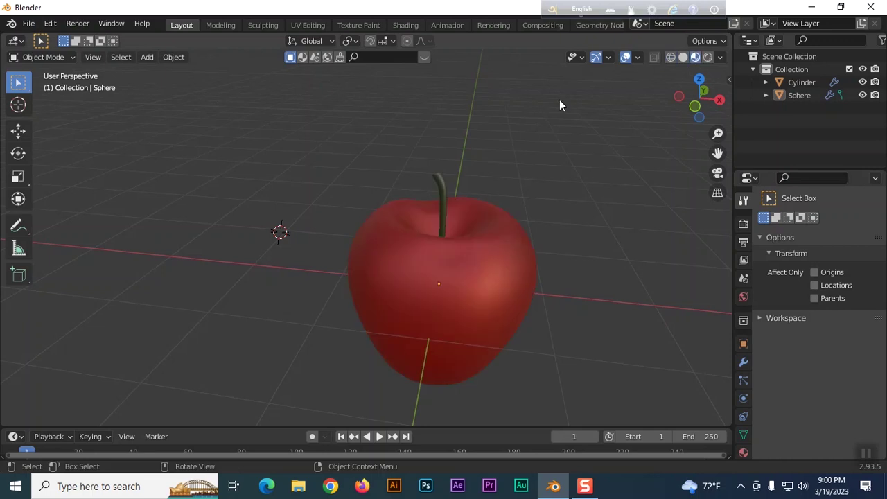
click(29, 25)
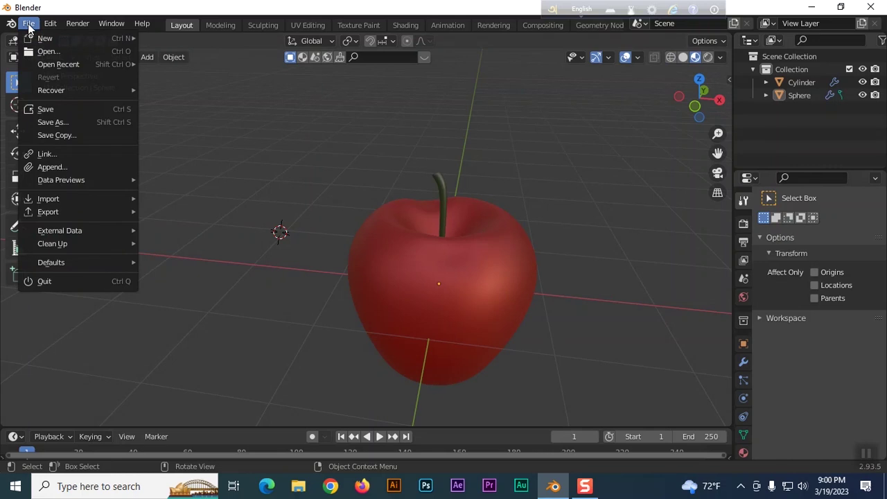
Save the scene as Apple.blend in the Batch-12 folder on Software (E:)
click(54, 121)
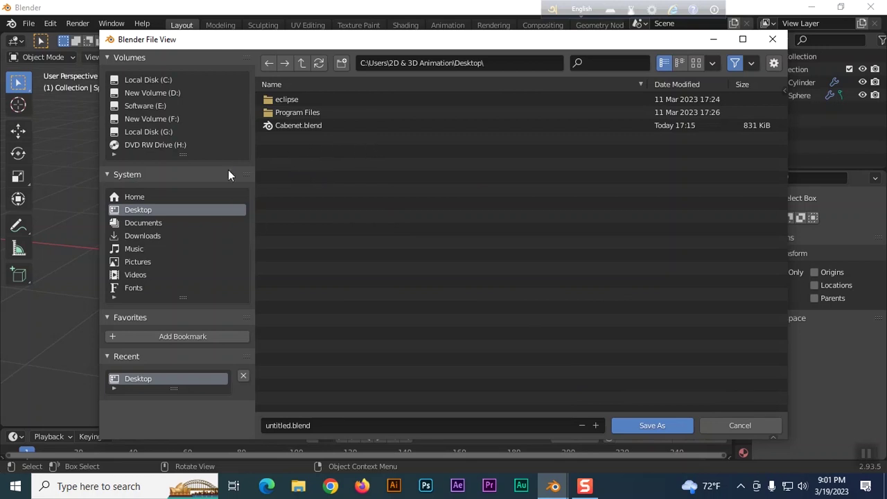
click(143, 106)
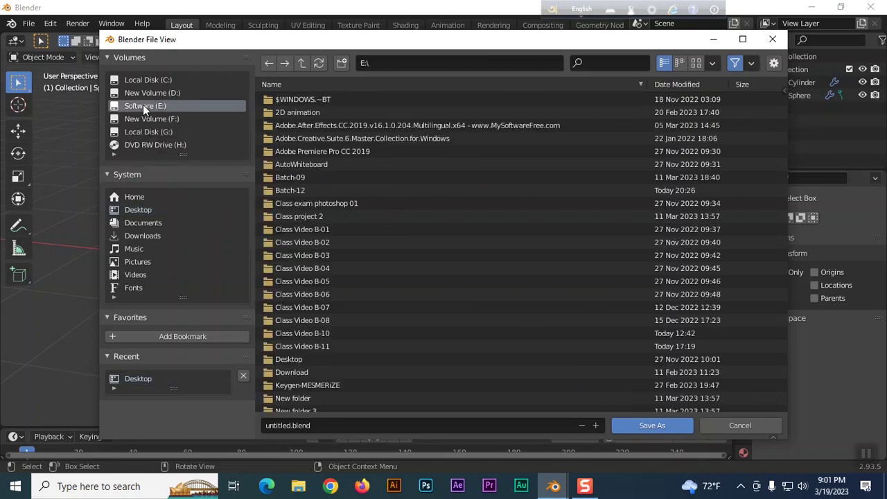
double_click(334, 188)
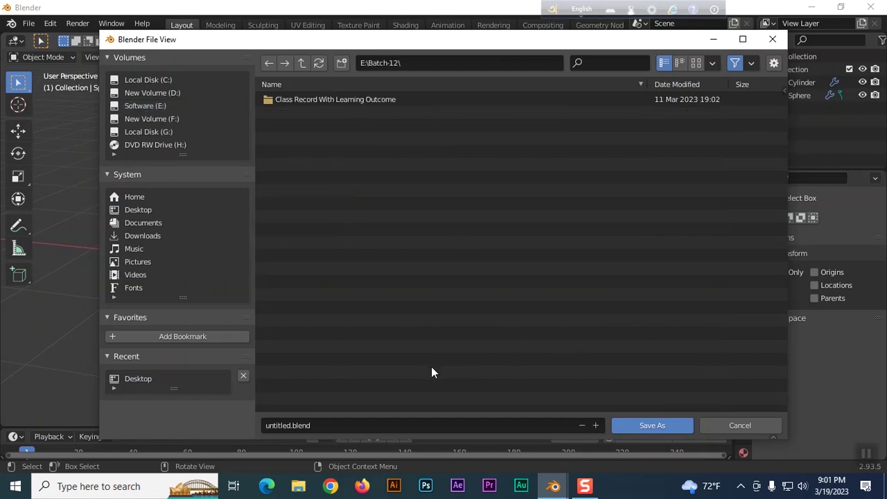
click(319, 426)
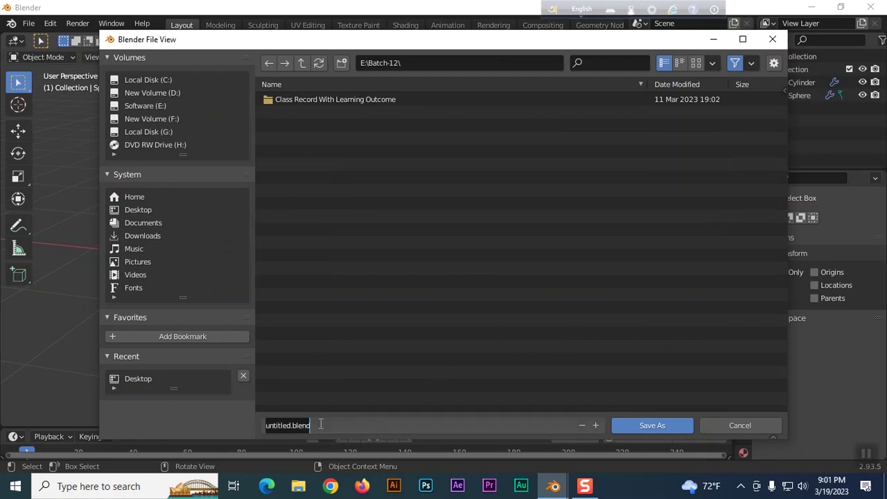
key(BackSpace)
text(Apple)
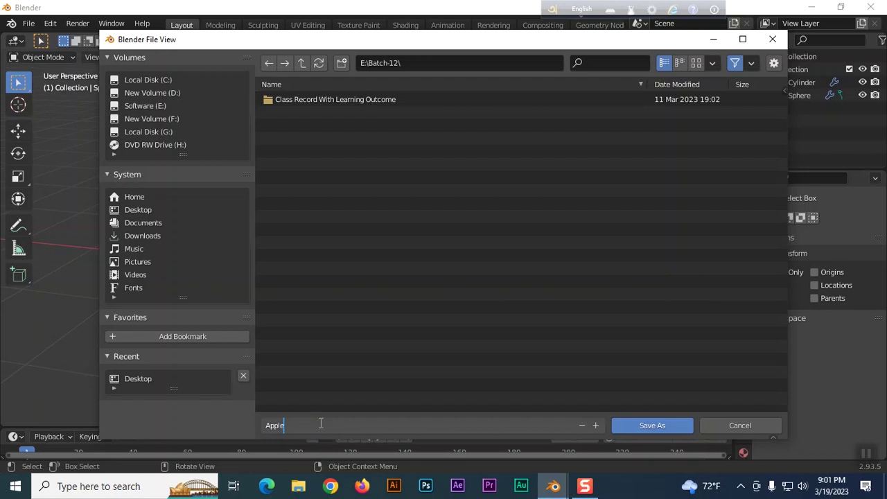
click(654, 424)
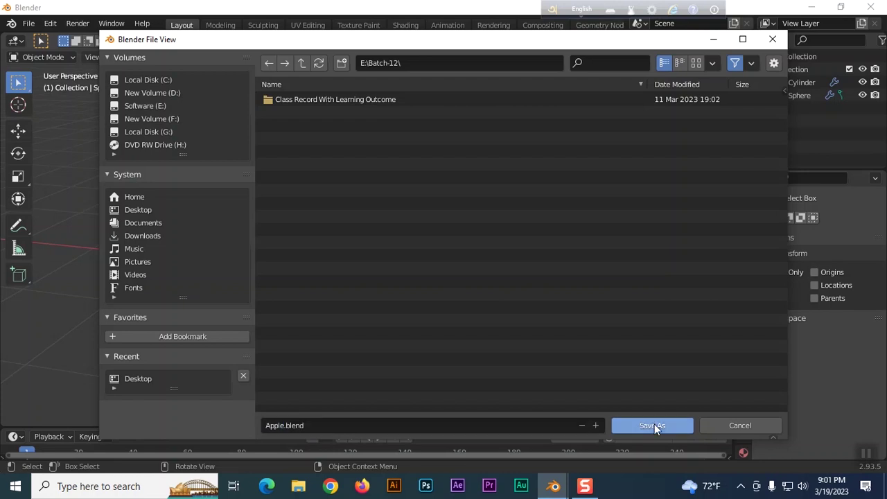
click(652, 424)
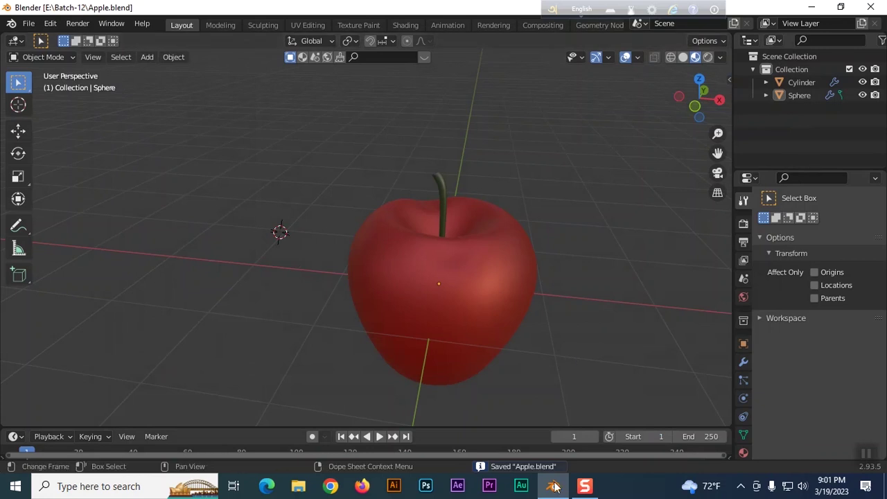
mouse_move(582, 489)
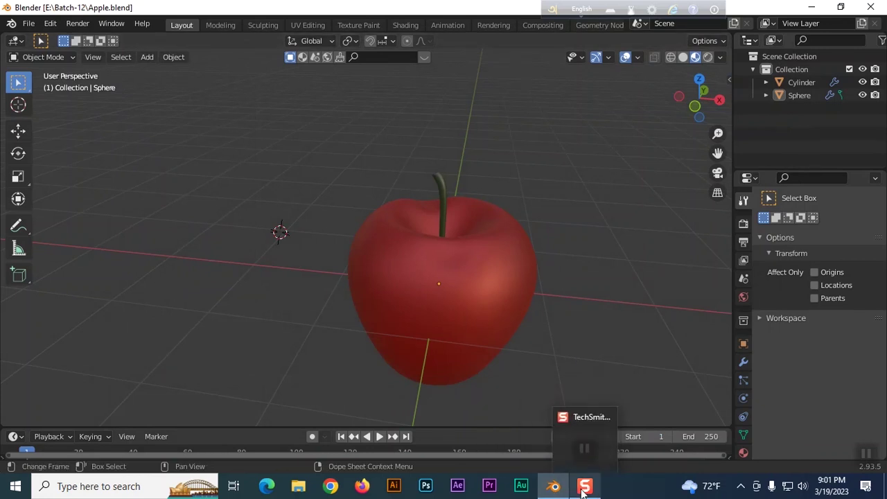